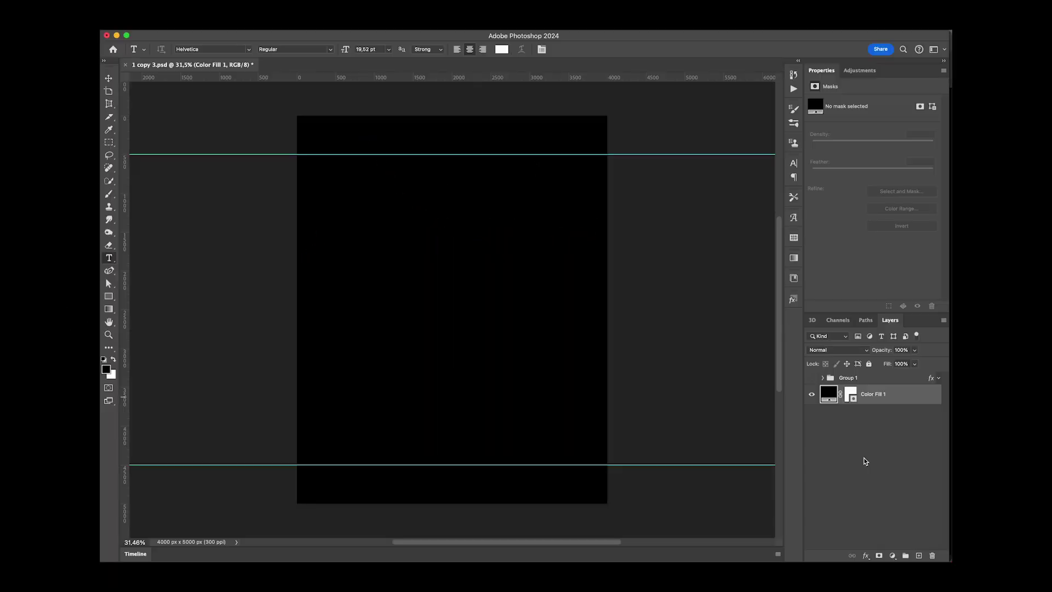
# - Widen the window slightly and unhide Group 1 to show the handle, Nº 834 and 18/12/2023 footer
pyautogui.moveTo(946, 555); pyautogui.dragTo(948, 555)
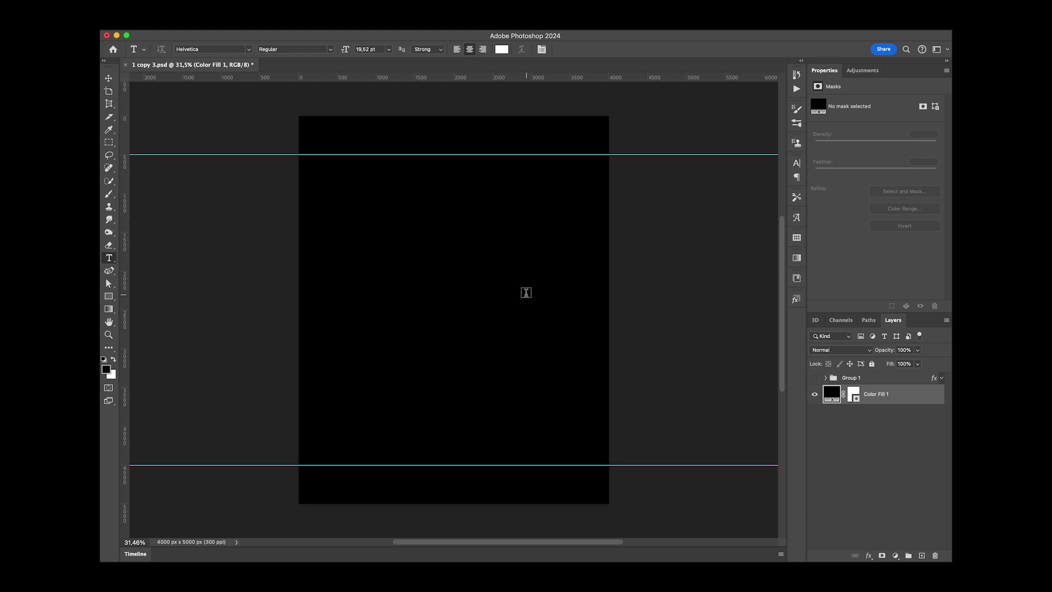
pyautogui.click(815, 378)
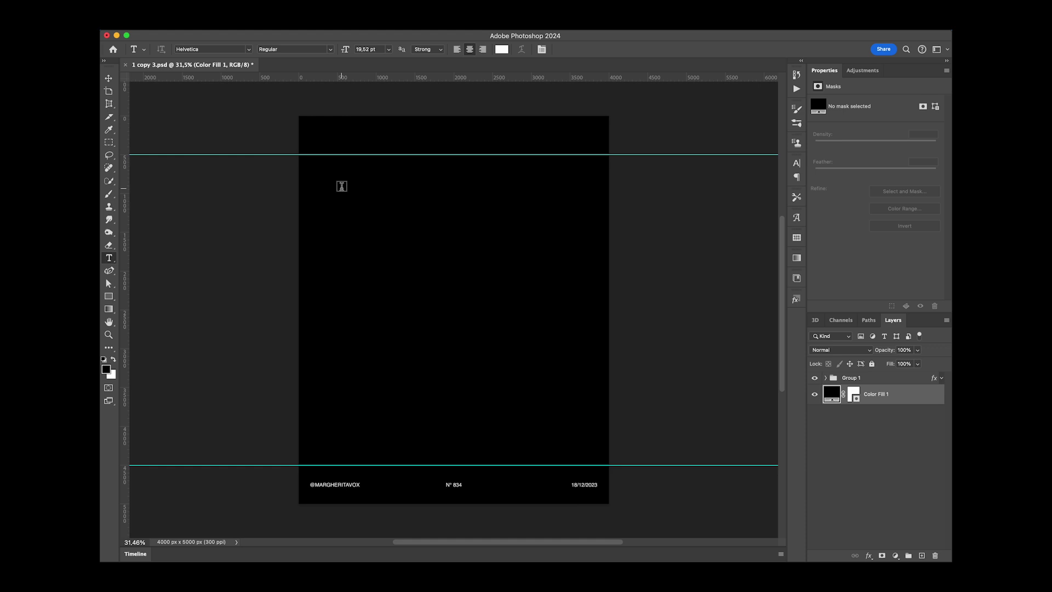
# - Paste the song lyrics into a paragraph text box near the poster top
pyautogui.moveTo(339, 188); pyautogui.dragTo(491, 245)
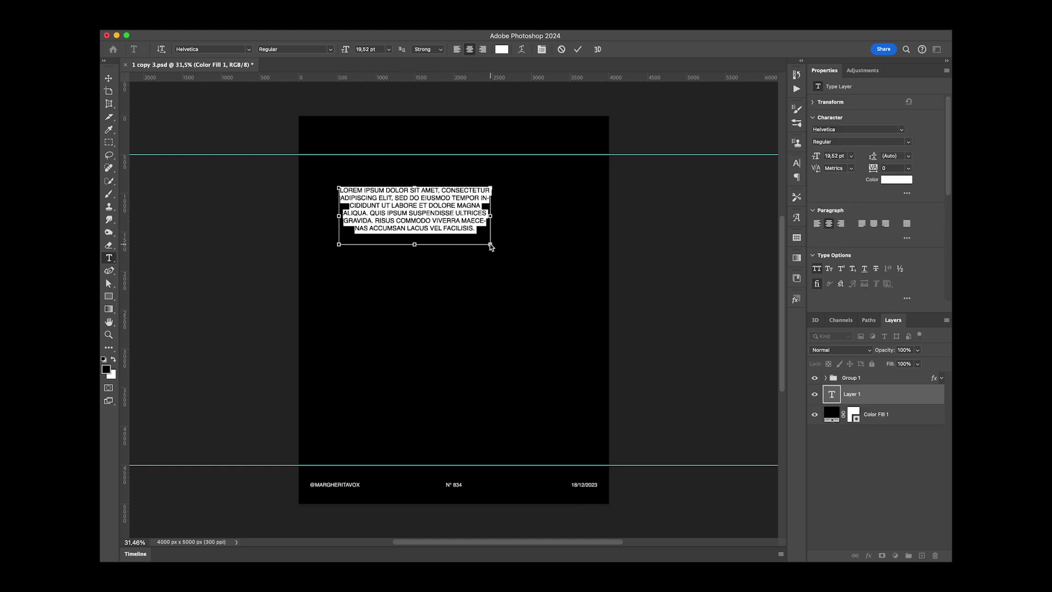
pyautogui.click(490, 244)
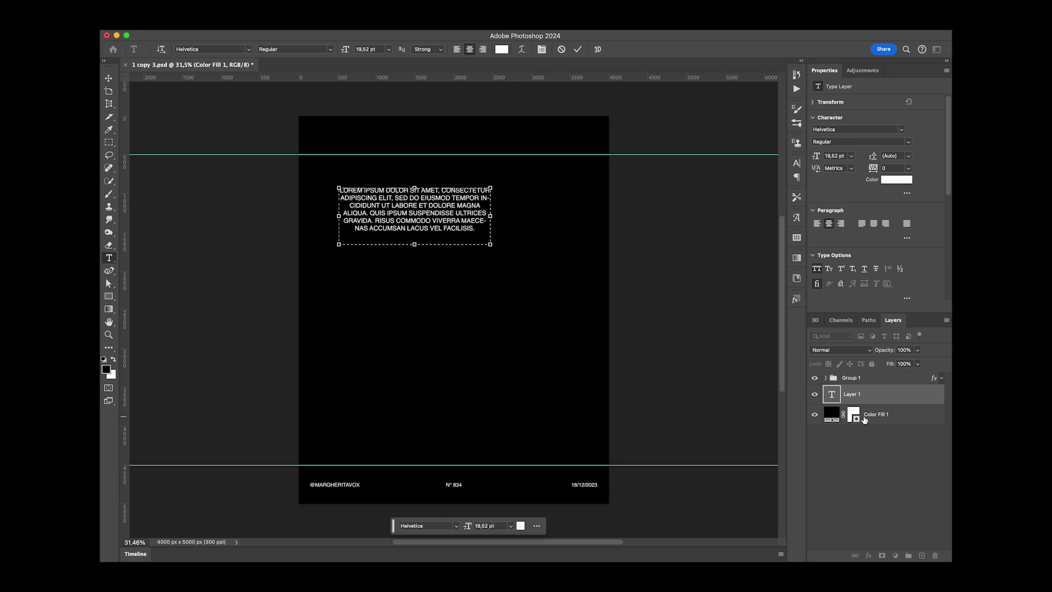
pyautogui.write("I could follow you to the beginning Just to relive the start ♪ And maybe then we'd remember to slow down At all of our favorite parts")
pyautogui.press('super+Return')
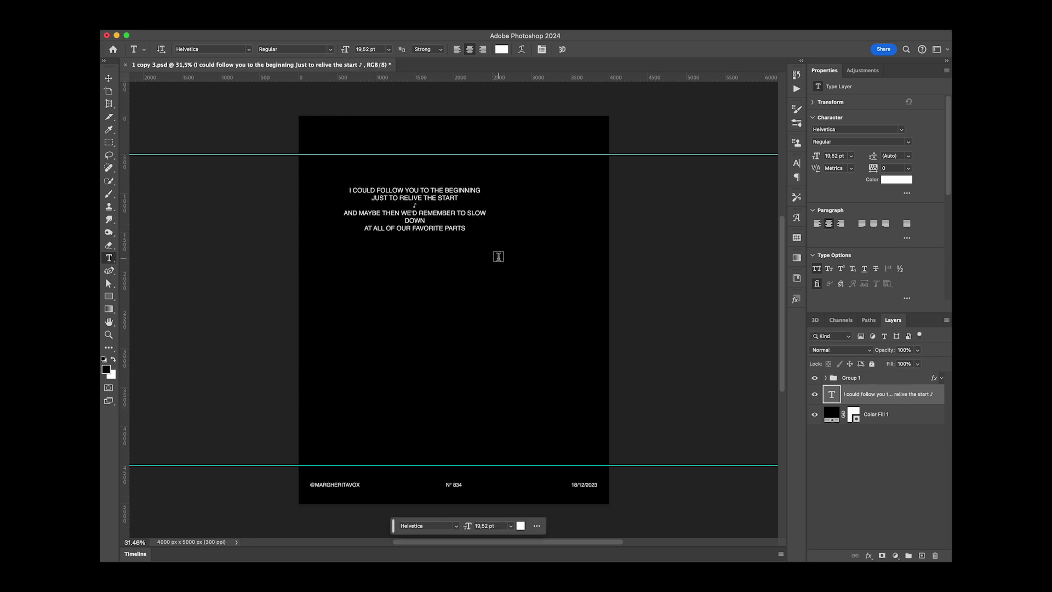
# - Delete the music-note line from the lyrics and centre the lyric block on the page
pyautogui.click(425, 209)
pyautogui.press('BackSpace')
pyautogui.press('BackSpace')
pyautogui.press('super+Return')
pyautogui.press('v')
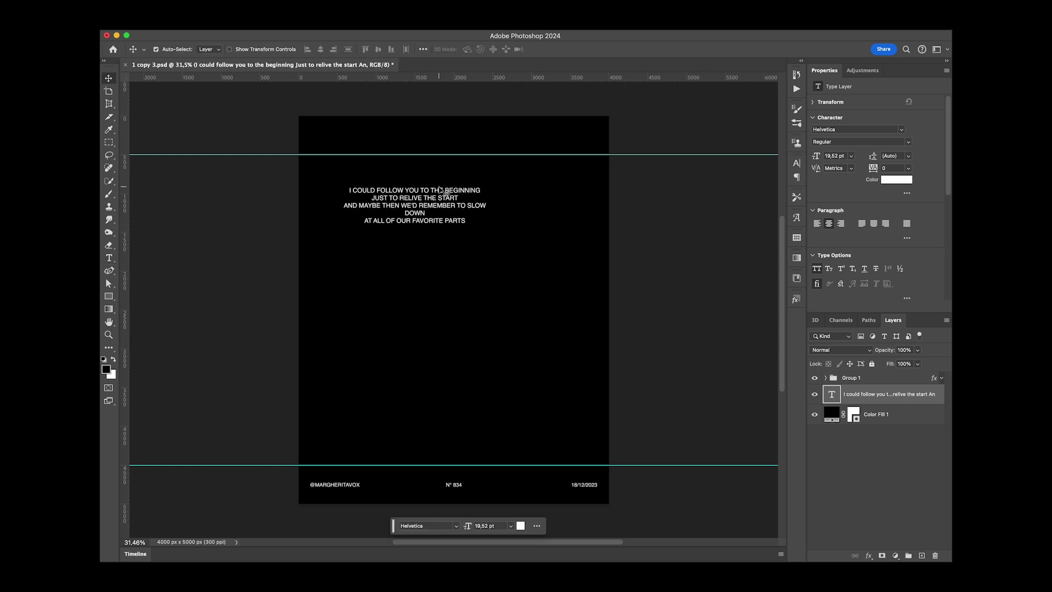
pyautogui.moveTo(422, 201); pyautogui.dragTo(454, 195)
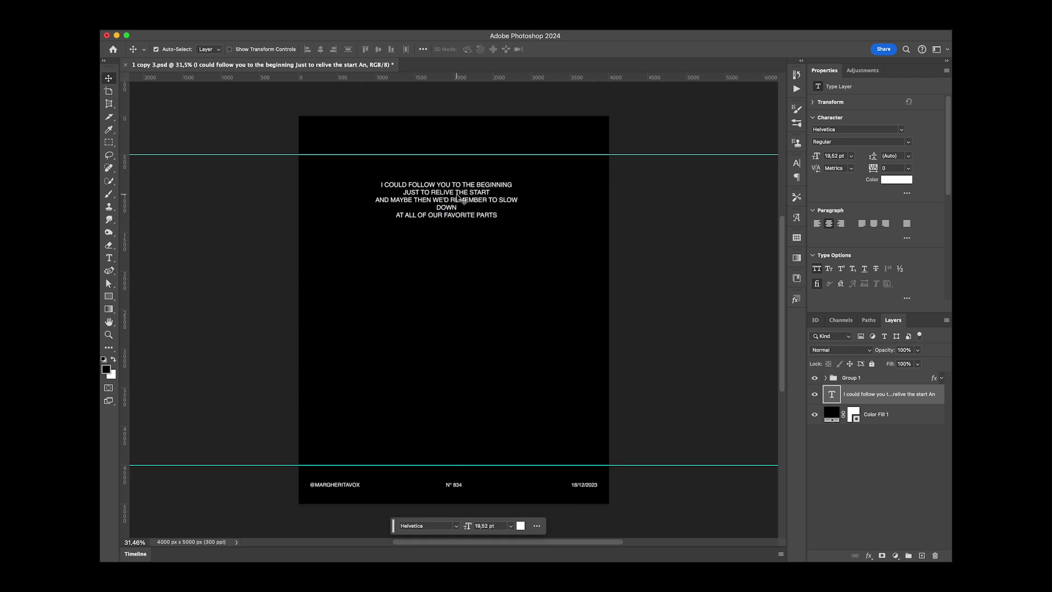
# - Add mid-page text layers reading 'ALL I WANTED WAS' and 'YOU'
pyautogui.press('t')
pyautogui.click(439, 319)
pyautogui.write('ALL')
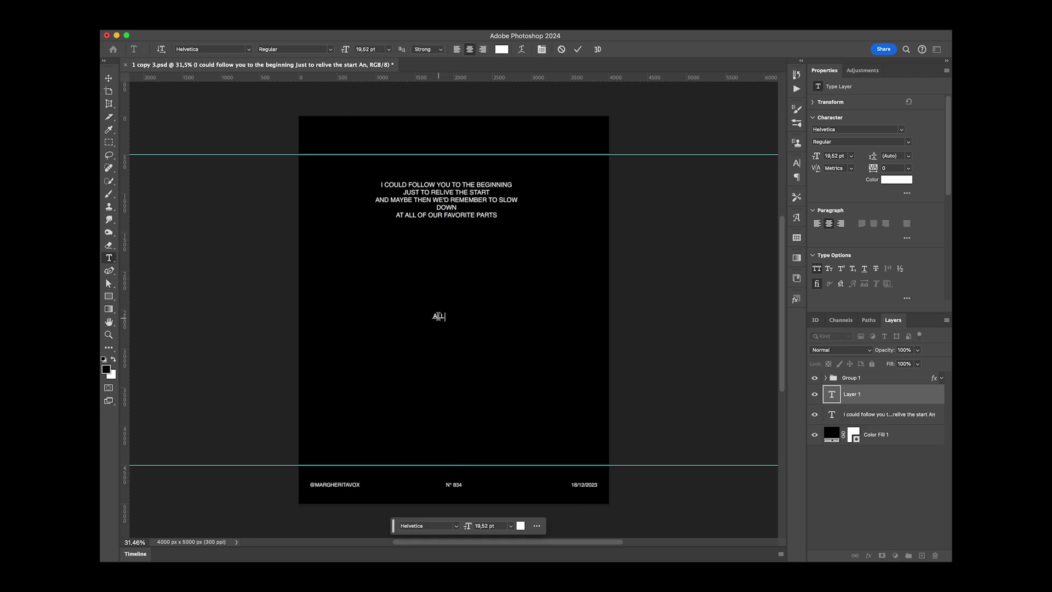
pyautogui.write(' I WANTED WAS')
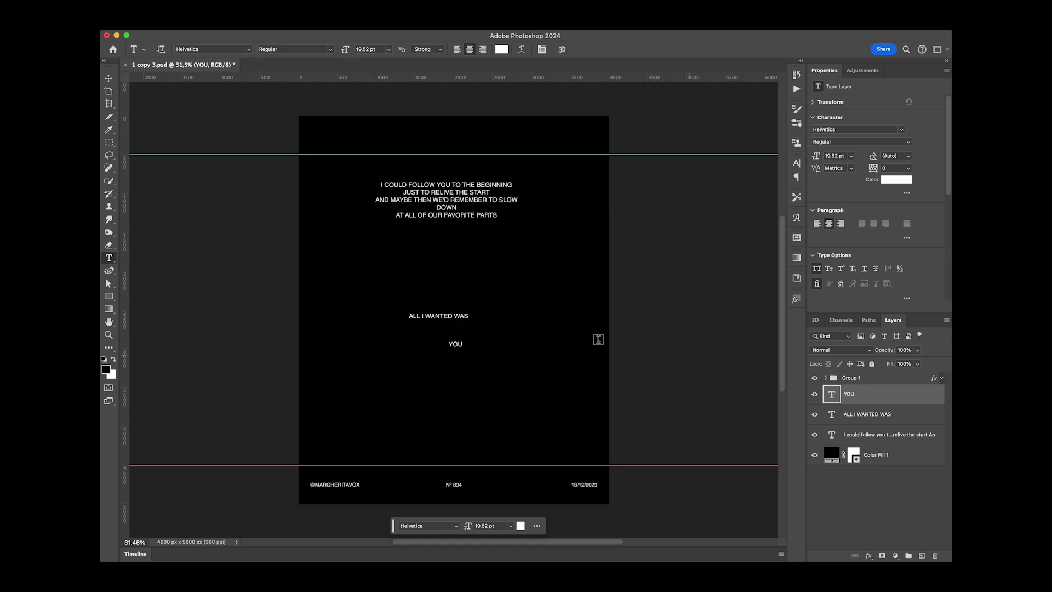
pyautogui.press('v')
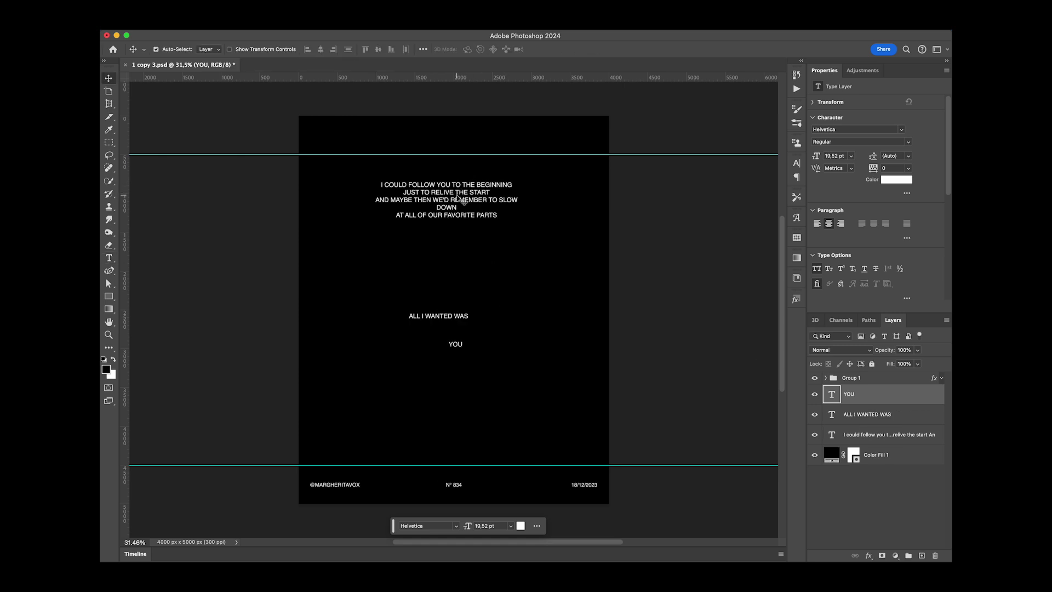
pyautogui.click(462, 195)
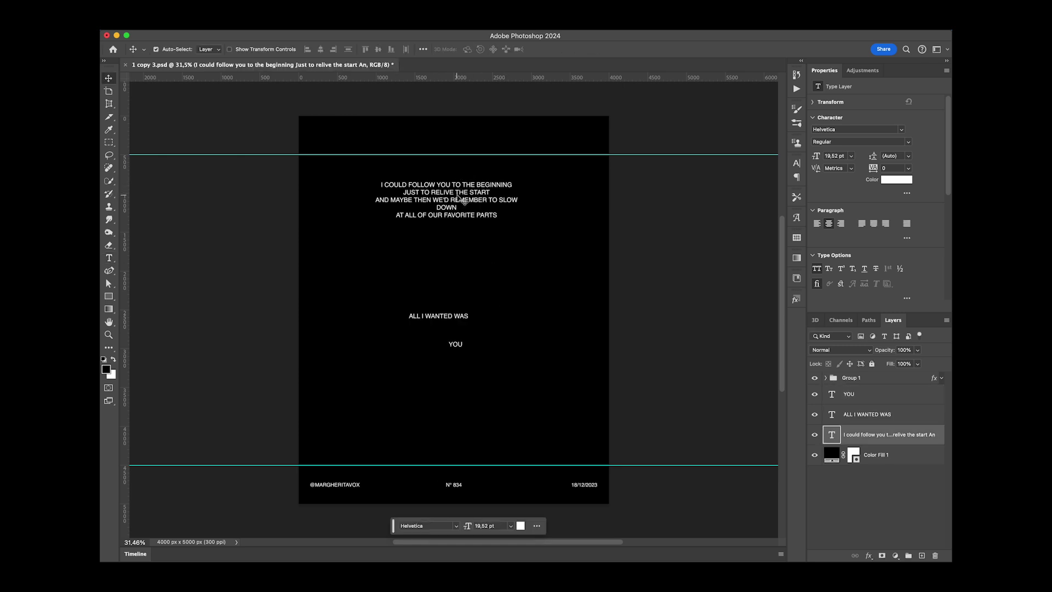
# - Justify All the lyric paragraph and resize its text box
pyautogui.click(906, 224)
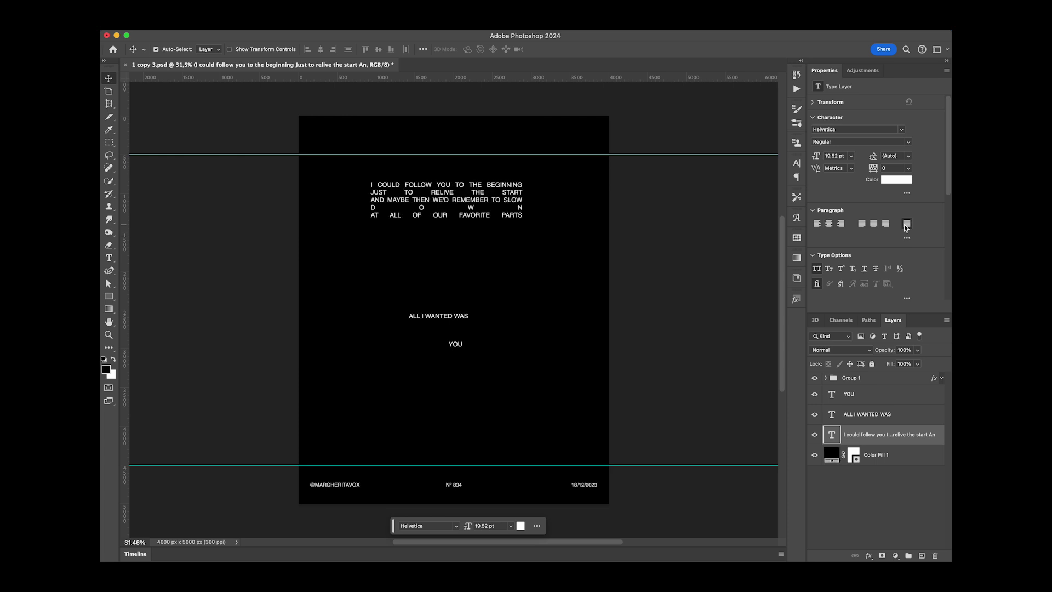
pyautogui.doubleClick(483, 198)
pyautogui.moveTo(523, 200); pyautogui.dragTo(531, 204)
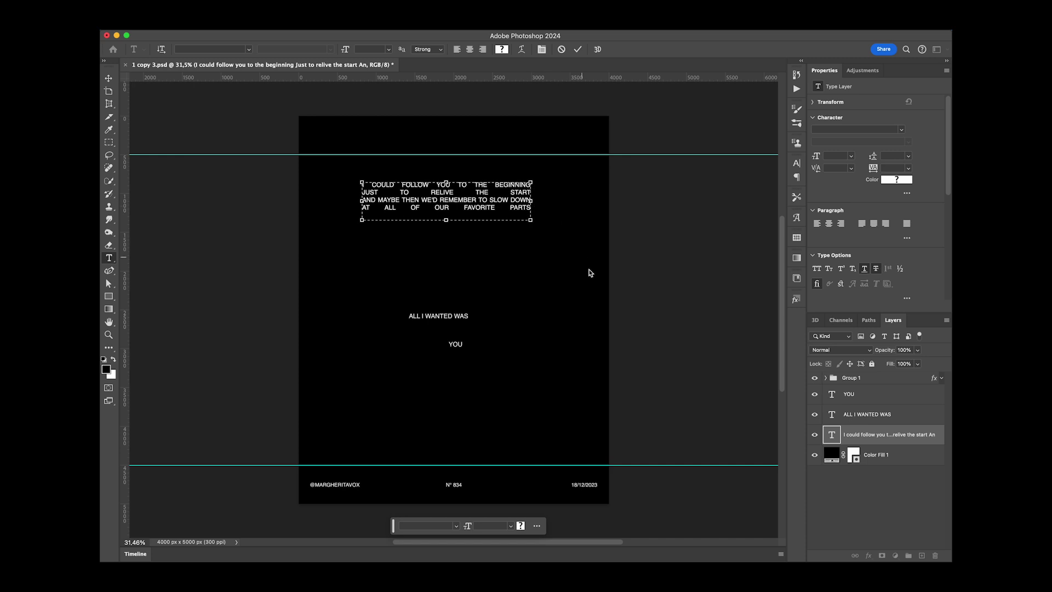
pyautogui.moveTo(433, 220); pyautogui.dragTo(439, 212)
pyautogui.click(879, 439)
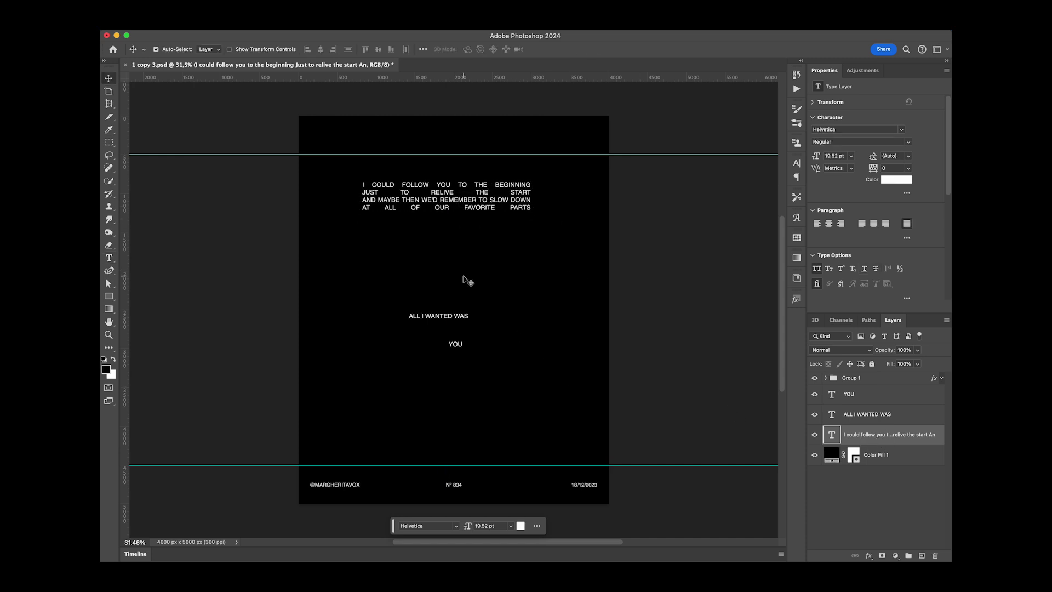
# - Shrink the lyric block, shift it left, and move ALL I WANTED WAS up beneath it
pyautogui.press('super+t')
pyautogui.moveTo(533, 202); pyautogui.dragTo(419, 200)
pyautogui.press('Return')
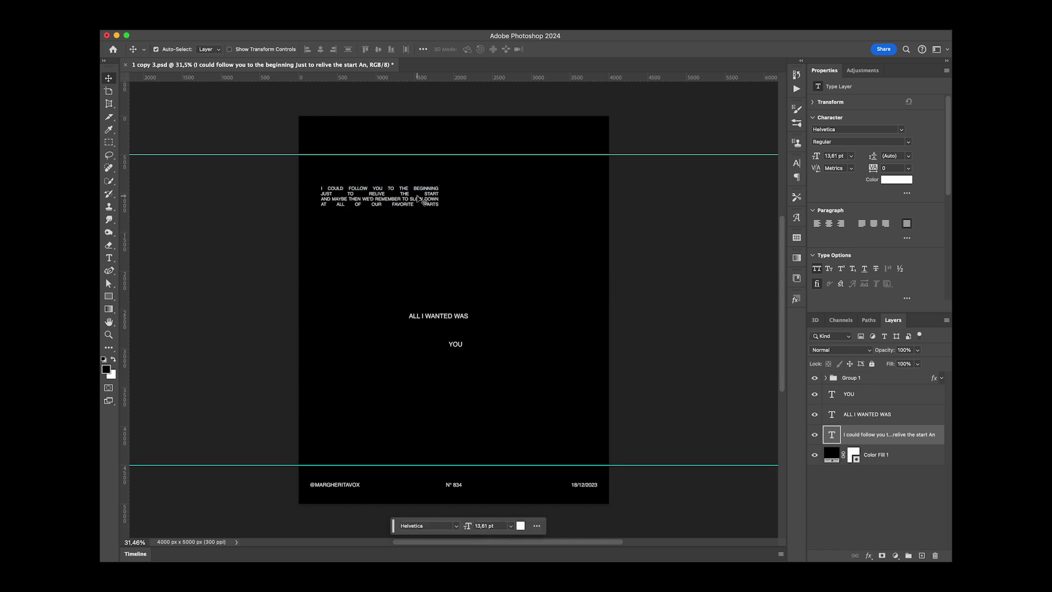
pyautogui.moveTo(433, 320); pyautogui.dragTo(384, 234)
# - Set the lyric paragraph's font size to 14 pt
pyautogui.doubleClick(390, 204)
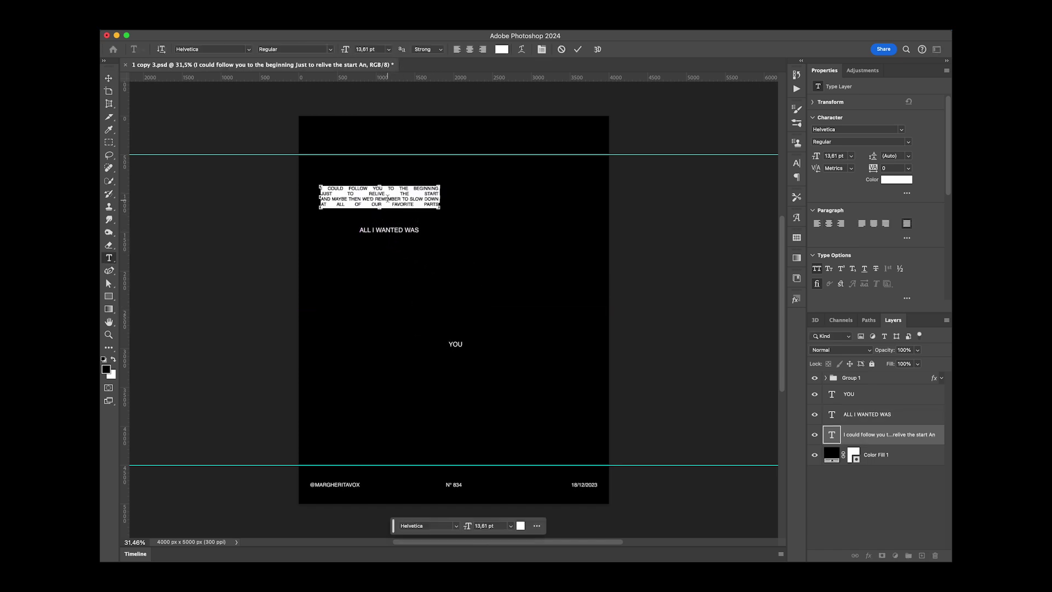
pyautogui.click(833, 156)
pyautogui.write('14')
pyautogui.press('Return')
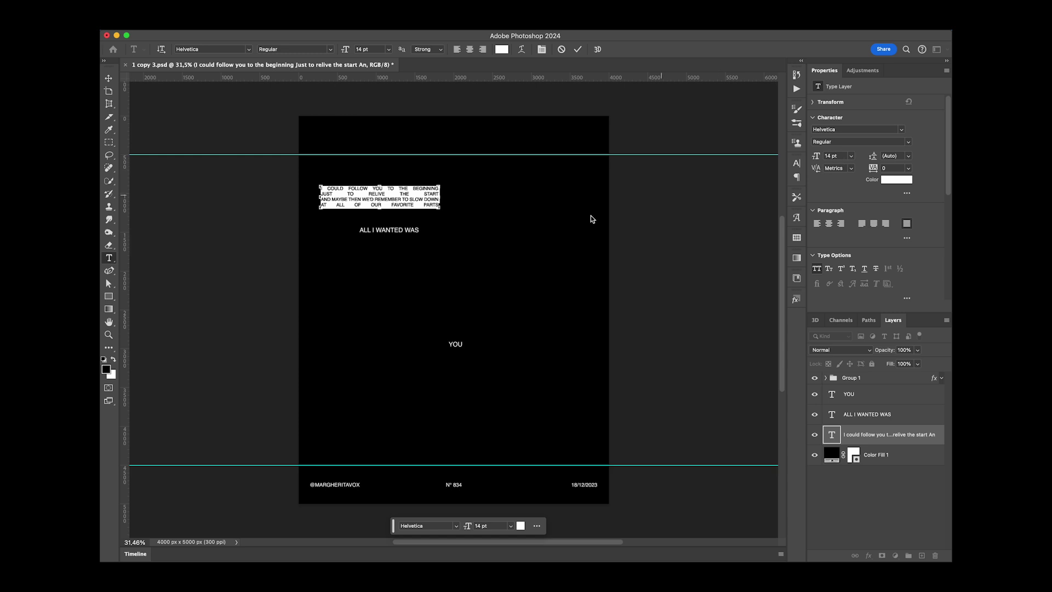
pyautogui.press('v')
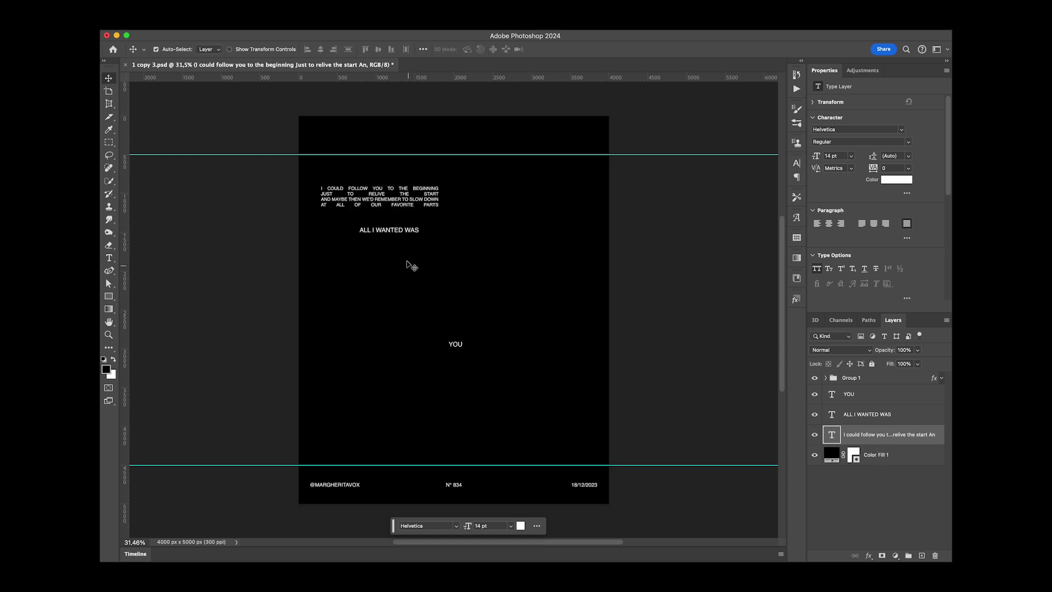
pyautogui.click(397, 229)
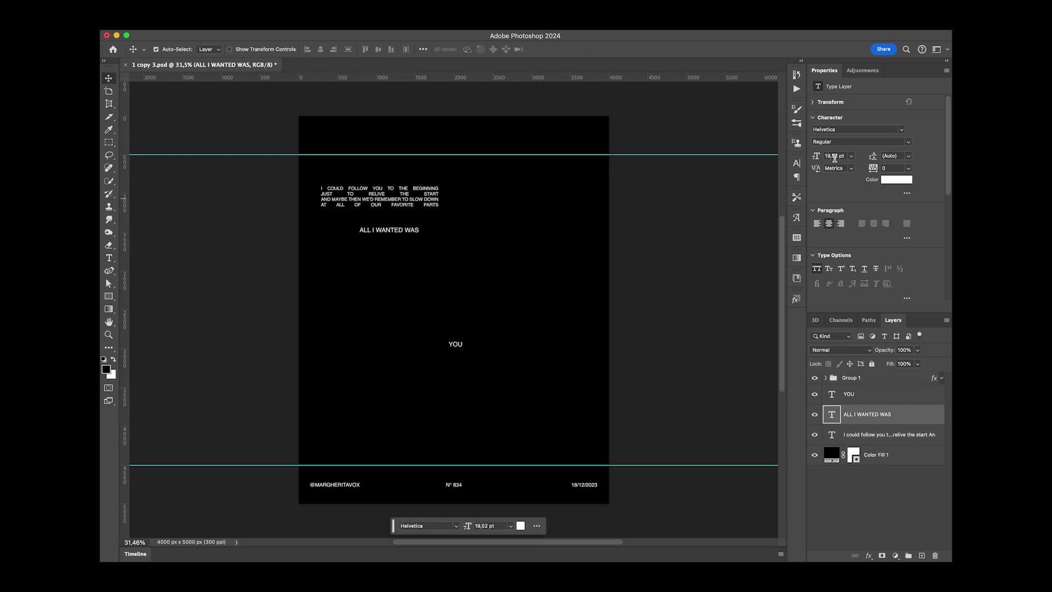
# - Set ALL I WANTED WAS to 14 pt, then delete that layer
pyautogui.click(834, 156)
pyautogui.write('14')
pyautogui.press('Return')
pyautogui.press('Delete')
# - Rewrite the YOU layer as 'ALL I WANTED WAS YOU' and move it up toward the centre
pyautogui.doubleClick(458, 345)
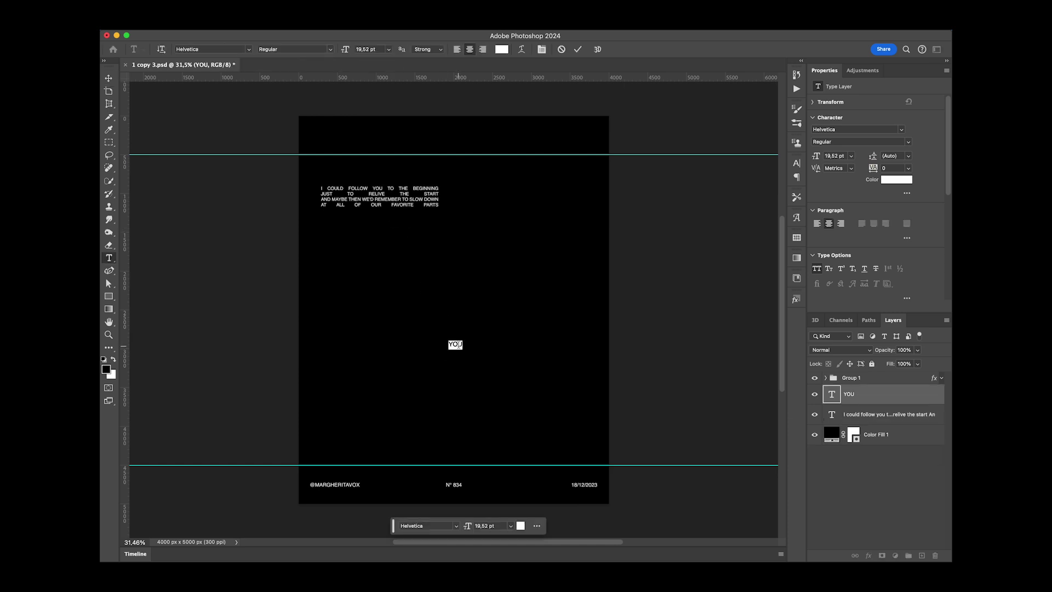
pyautogui.write('you')
pyautogui.write('ALL I WANTE')
pyautogui.write('D WAS')
pyautogui.press('Escape')
pyautogui.press('v')
pyautogui.moveTo(484, 345); pyautogui.dragTo(475, 313)
# - Break the headline onto two lines before WAS
pyautogui.click(475, 314)
pyautogui.doubleClick(469, 311)
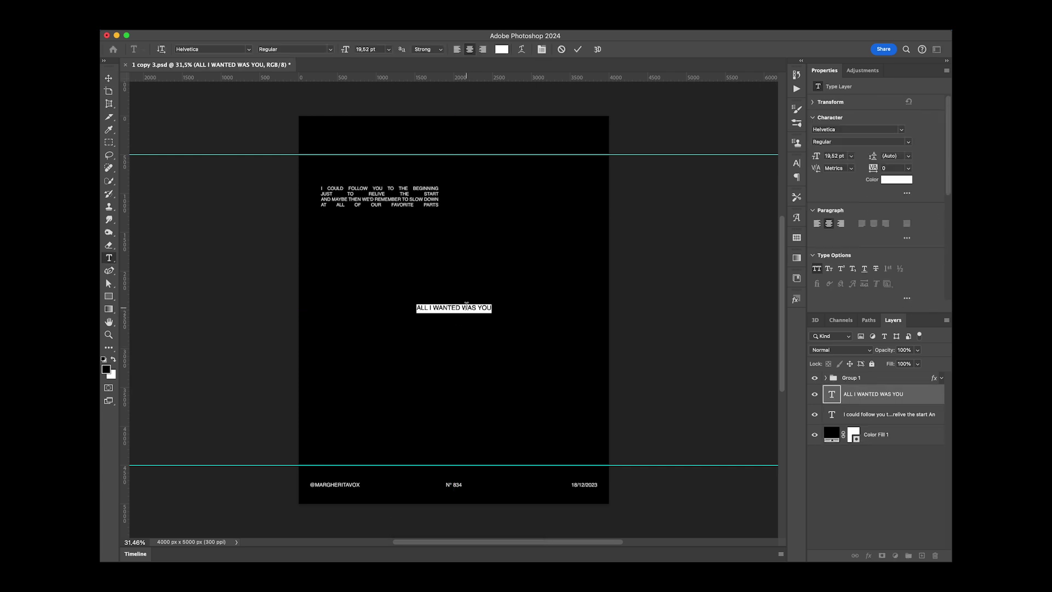
pyautogui.click(462, 307)
pyautogui.press('Return')
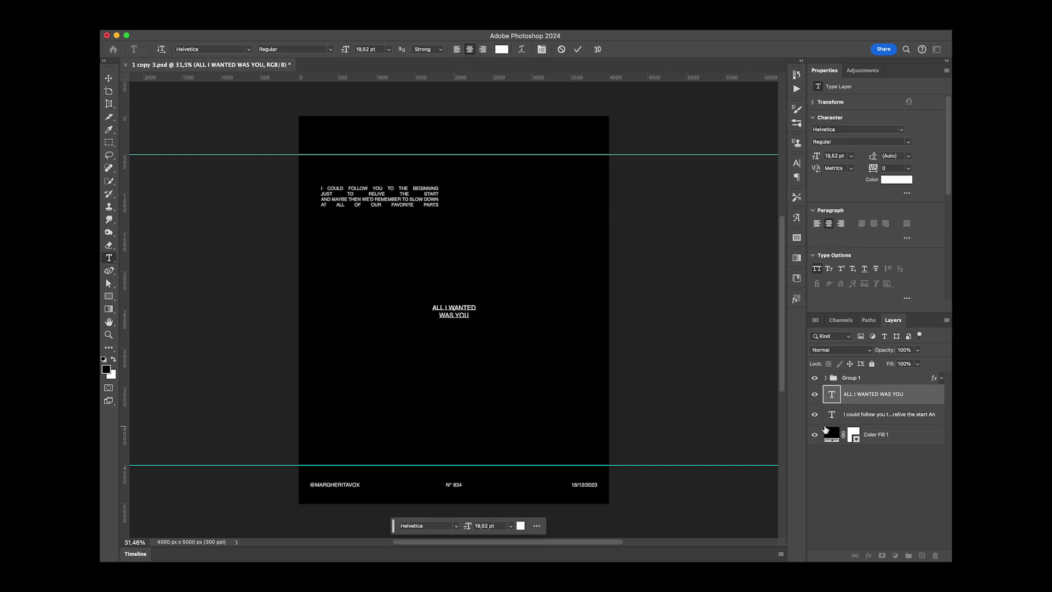
# - Set the headline font to Gibson Bold
pyautogui.press('Escape')
pyautogui.press('v')
pyautogui.click(851, 132)
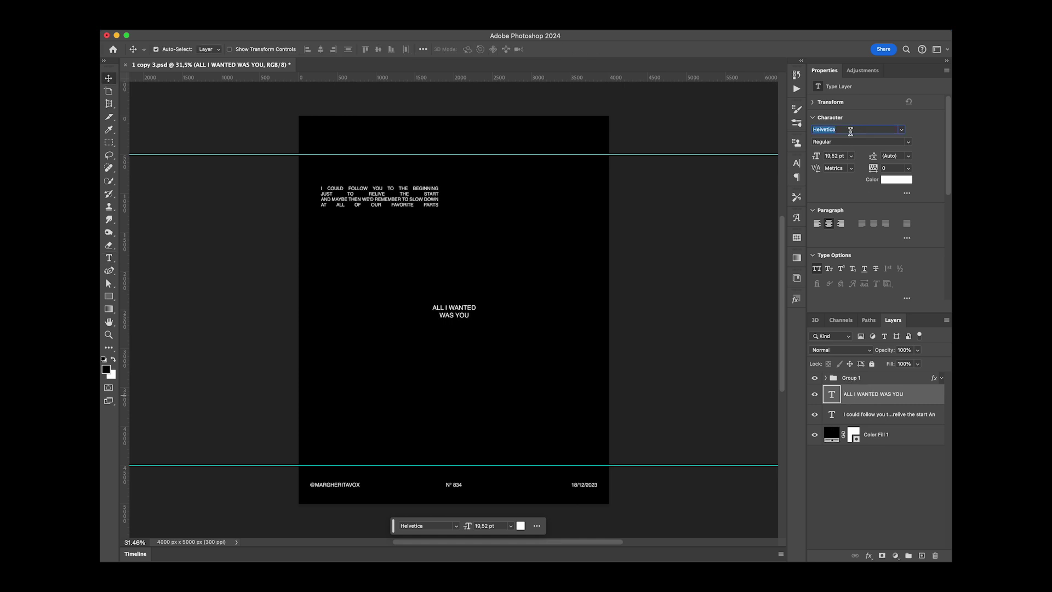
pyautogui.write('gib')
pyautogui.press('Down')
pyautogui.press('Down')
pyautogui.press('Down')
pyautogui.press('Down')
pyautogui.press('Down')
pyautogui.press('Down')
pyautogui.press('Down')
pyautogui.press('Down')
pyautogui.press('Down')
pyautogui.press('Down')
pyautogui.press('Down')
pyautogui.press('Down')
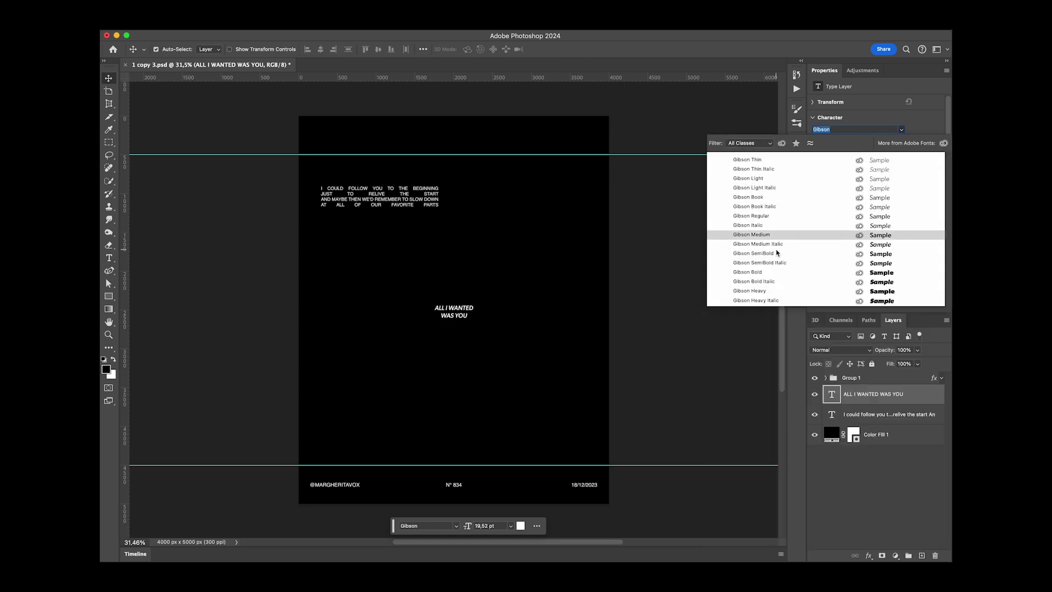
pyautogui.press('Return')
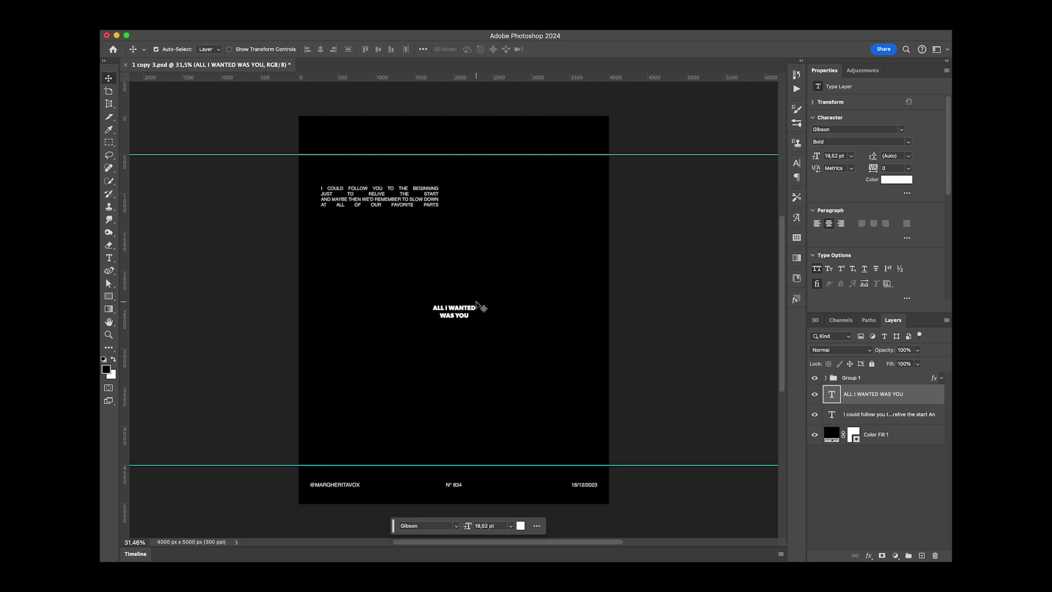
# - Scale the headline up to about 65.7 pt with Free Transform
pyautogui.press('super+t')
pyautogui.moveTo(477, 311)
pyautogui.mouseDown()
pyautogui.moveTo(496, 311)
pyautogui.moveTo(512, 248)
pyautogui.moveTo(524, 274)
pyautogui.moveTo(490, 301)
pyautogui.mouseUp()
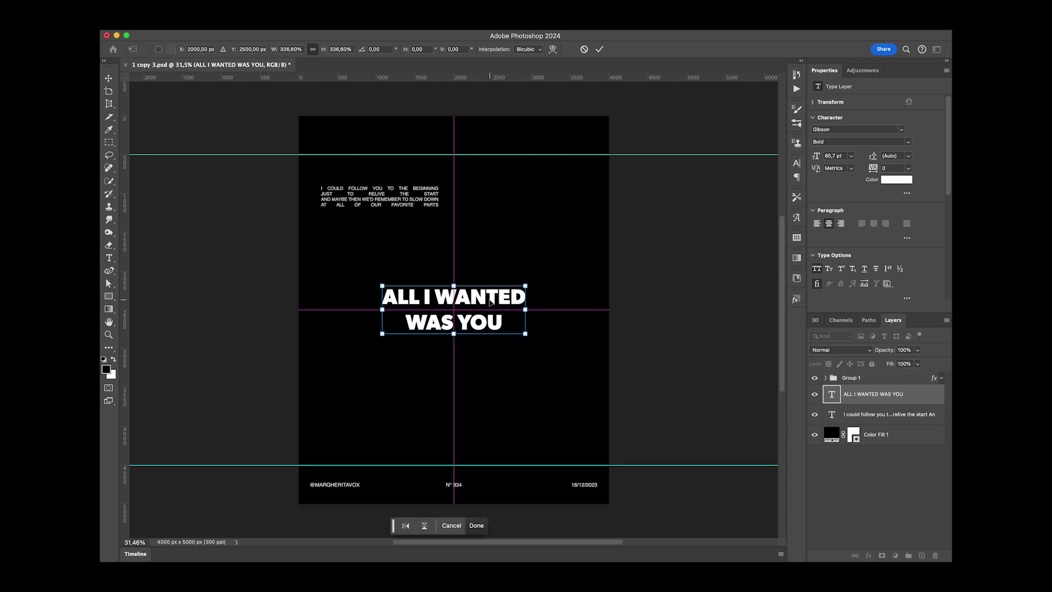
pyautogui.press('Return')
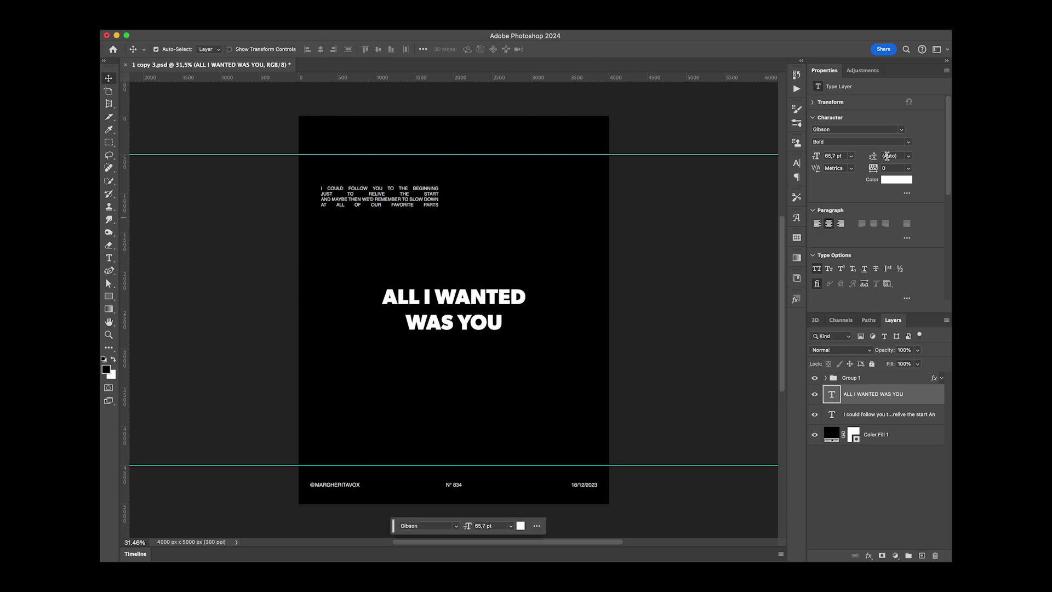
# - Set the headline's leading to 80 pt
pyautogui.click(886, 156)
pyautogui.write('60')
pyautogui.press('Return')
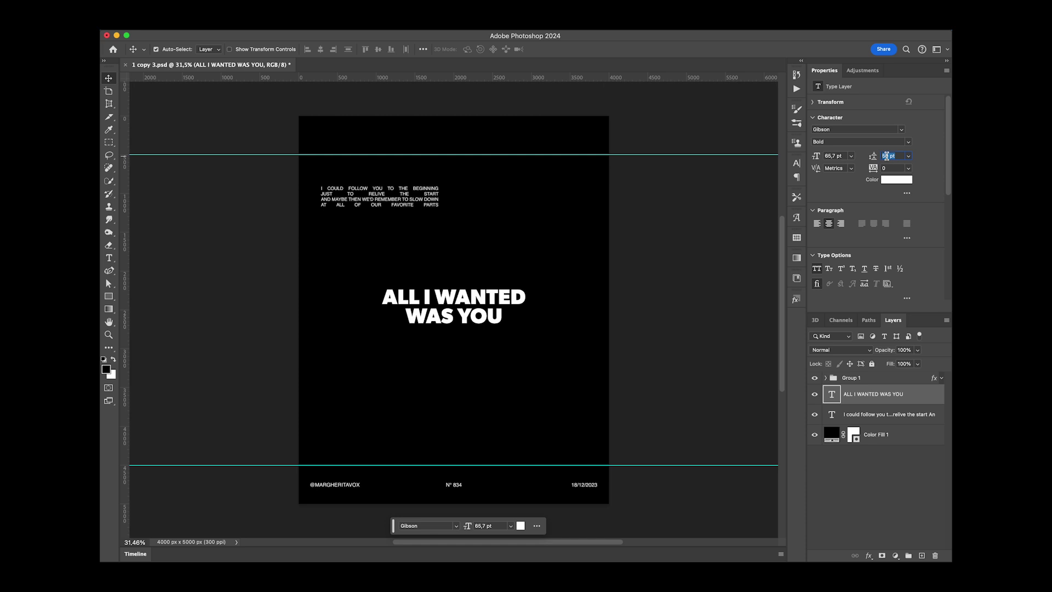
pyautogui.hotkey('shift', 'Up')
pyautogui.hotkey('shift', 'Up')
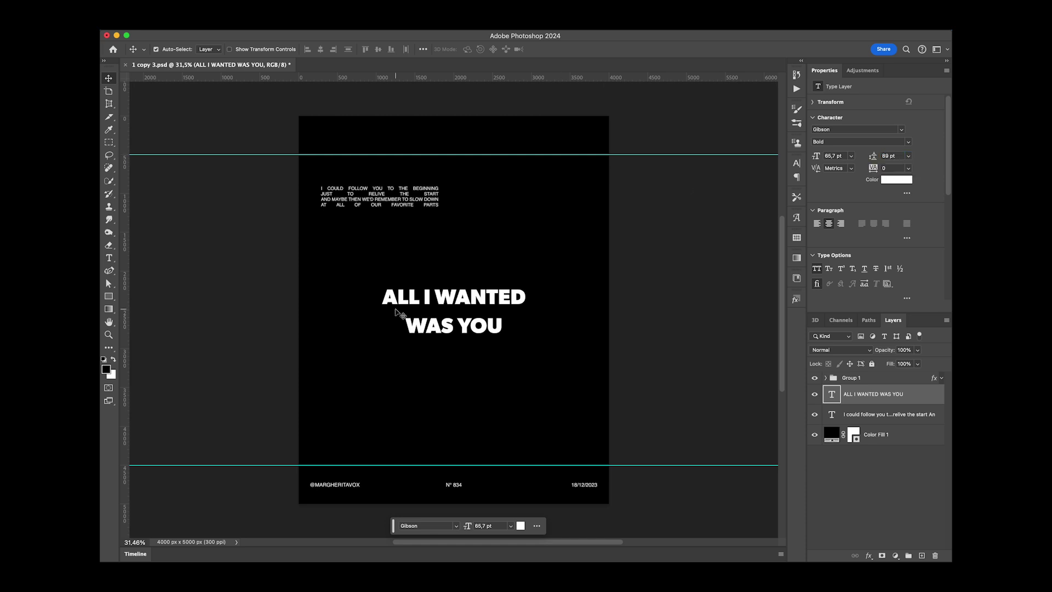
pyautogui.doubleClick(399, 301)
# - Set the headline's opening A in the Nautica script font
pyautogui.click(397, 296)
pyautogui.moveTo(397, 296); pyautogui.dragTo(383, 296)
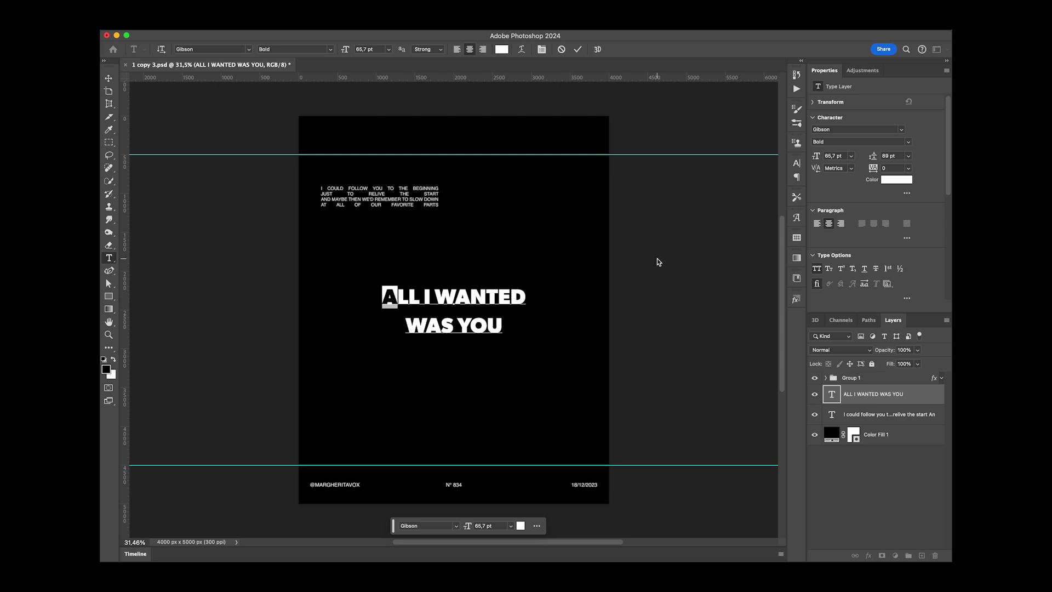
pyautogui.click(901, 130)
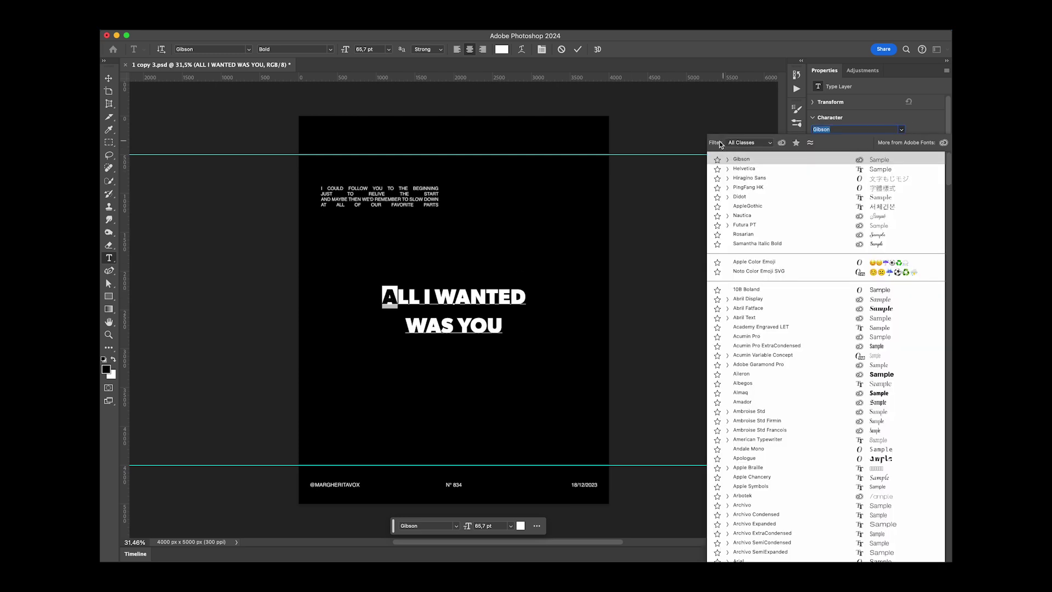
pyautogui.click(739, 143)
pyautogui.click(738, 186)
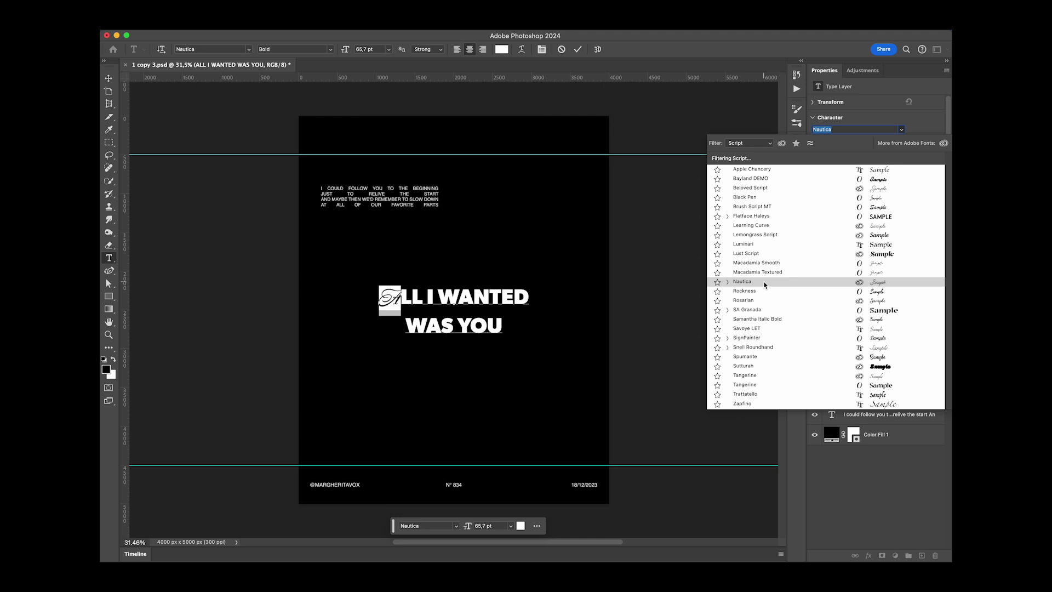
pyautogui.click(765, 285)
pyautogui.scroll(20, 835, 158)
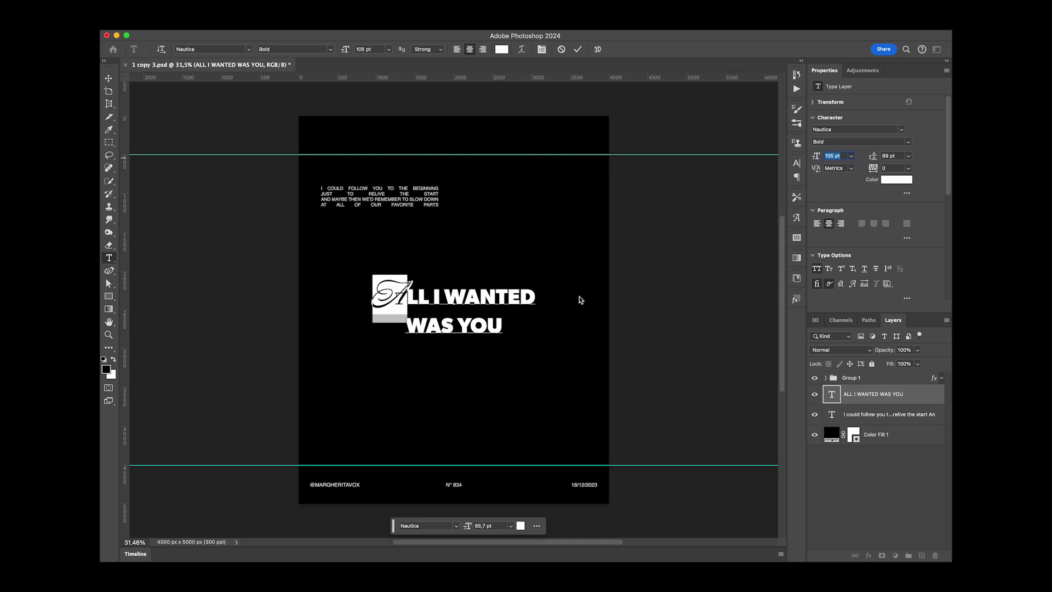
# - Replace the W of WAS with a Nautica script W by pasting the styled A and retyping
pyautogui.moveTo(407, 319); pyautogui.dragTo(354, 325)
pyautogui.write('105 PT')
pyautogui.click(360, 326)
pyautogui.moveTo(415, 285); pyautogui.dragTo(374, 293)
pyautogui.press('cmd+c')
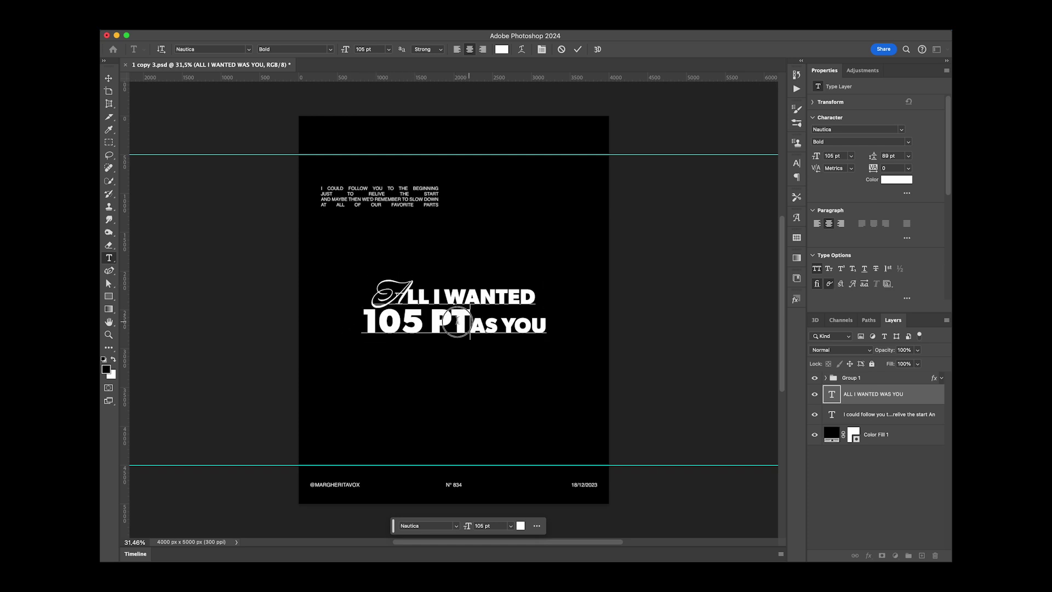
pyautogui.moveTo(471, 325); pyautogui.dragTo(362, 325)
pyautogui.press('cmd+v')
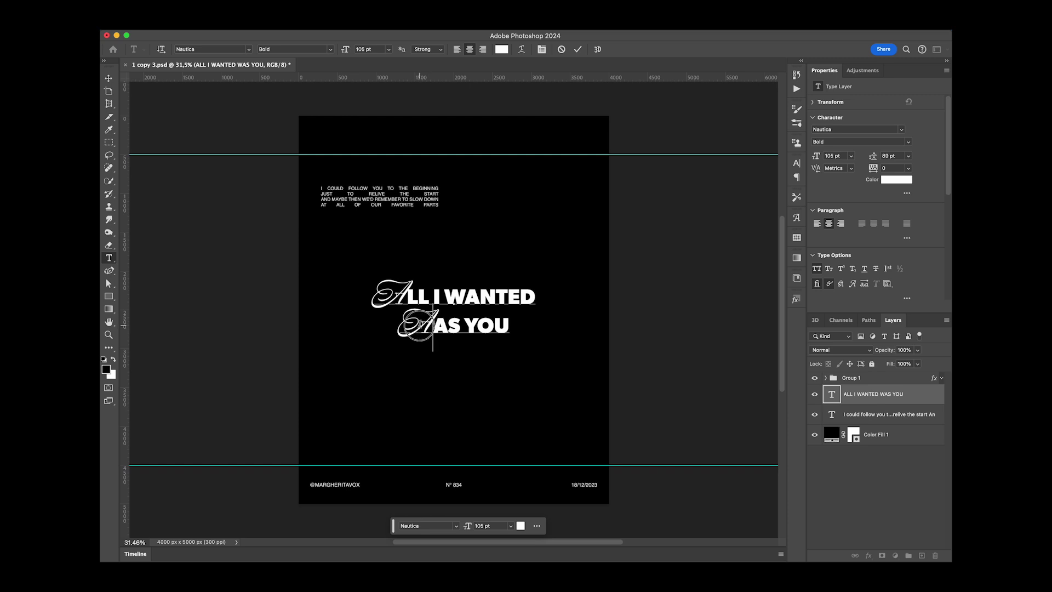
pyautogui.hotkey('shift', 'Left')
pyautogui.write('W')
# - Try a script Y in YOU, then undo back to the plain bold YOU
pyautogui.press('Right')
pyautogui.press('Right')
pyautogui.press('Right')
pyautogui.hotkey('shift', 'Right')
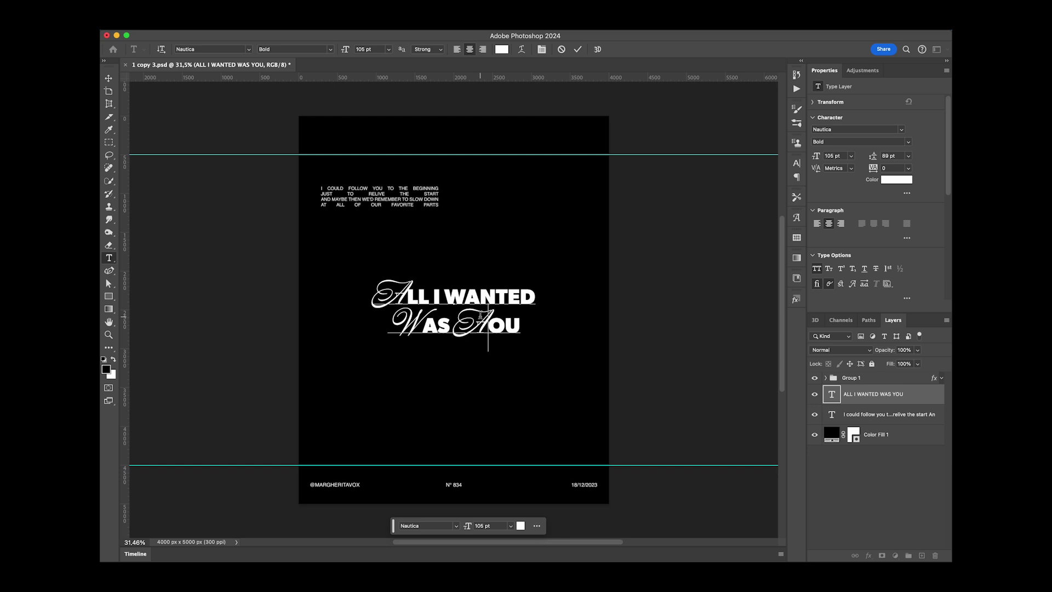
pyautogui.press('cmd+v')
pyautogui.hotkey('shift', 'Left')
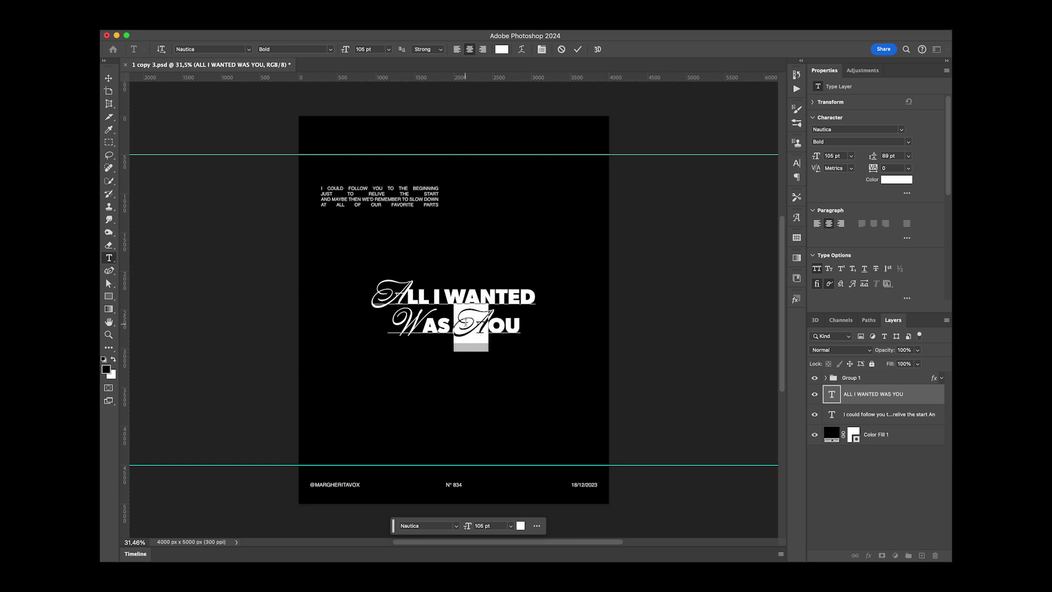
pyautogui.write('Y')
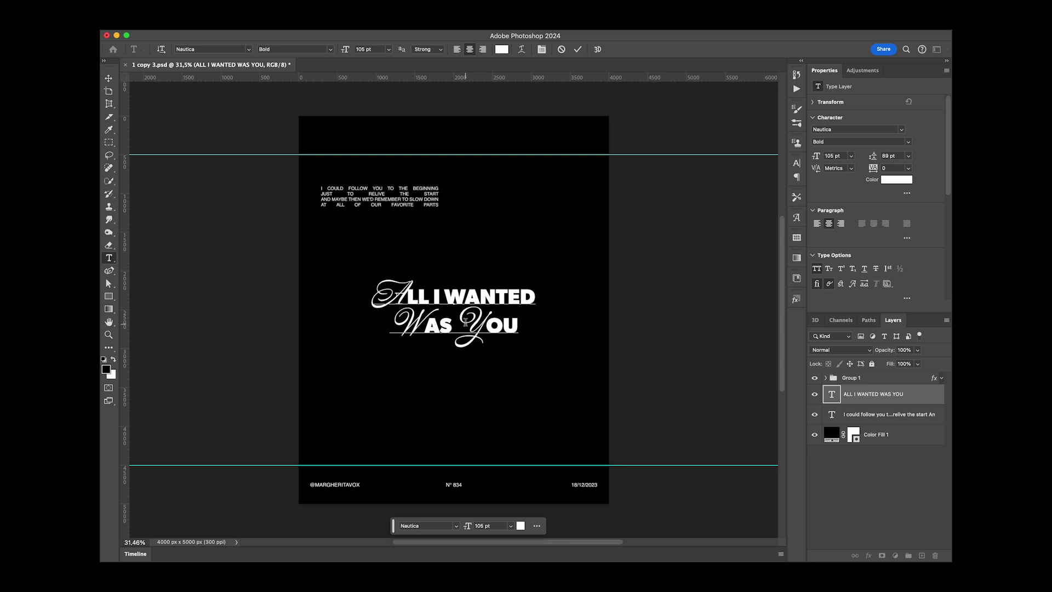
pyautogui.press('super+z')
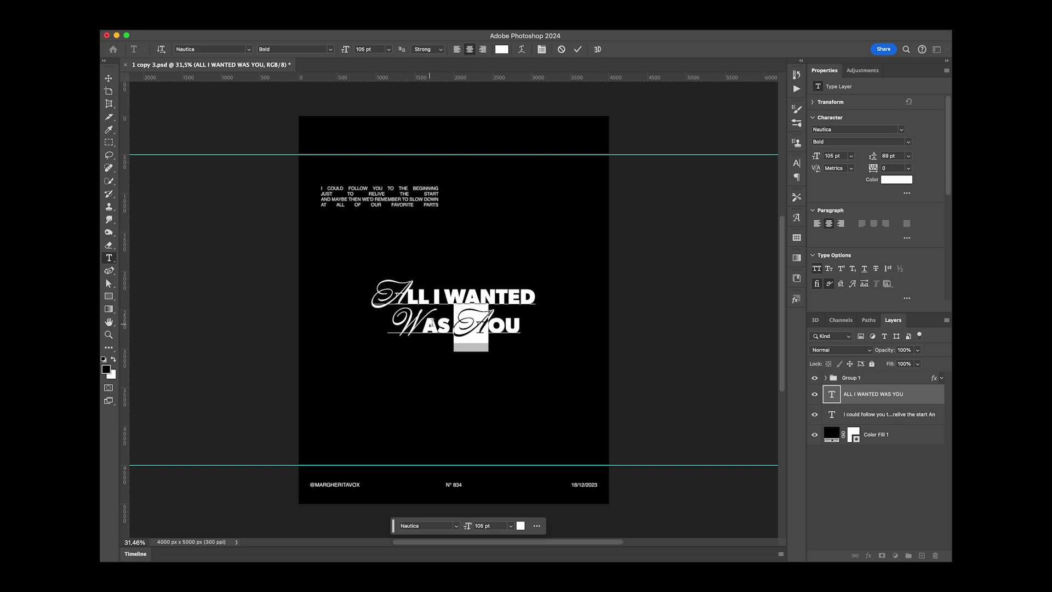
pyautogui.press('super+z')
# - Select the W of WANTED for restyling
pyautogui.moveTo(433, 323); pyautogui.dragTo(395, 323)
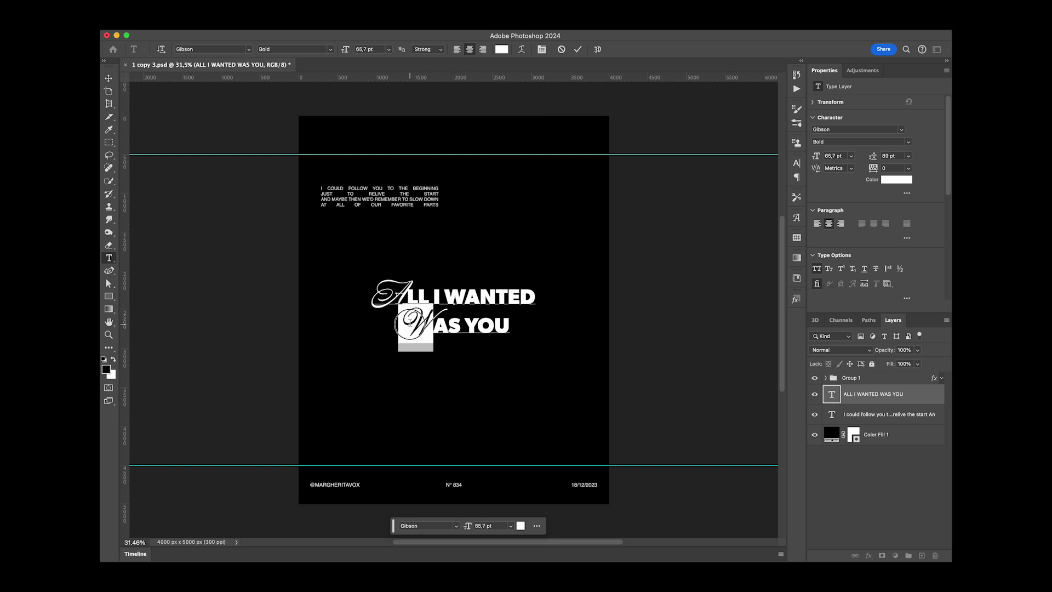
pyautogui.click(462, 289)
pyautogui.hotkey('shift', 'Right')
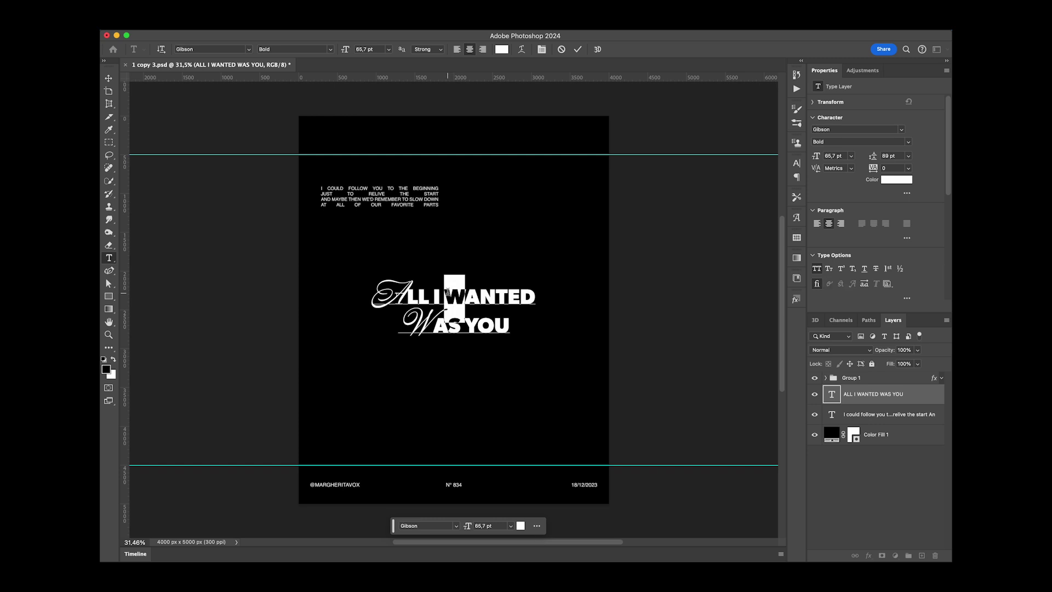
# - Retype the W of WANTED as a script W and commit the headline edits
pyautogui.write('W')
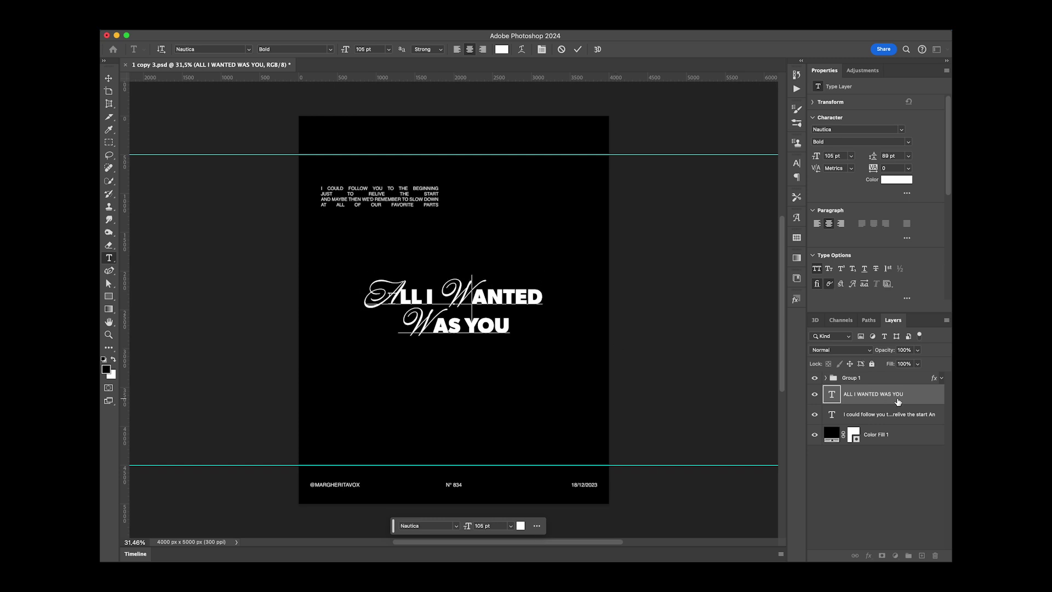
pyautogui.press('Escape')
pyautogui.press('v')
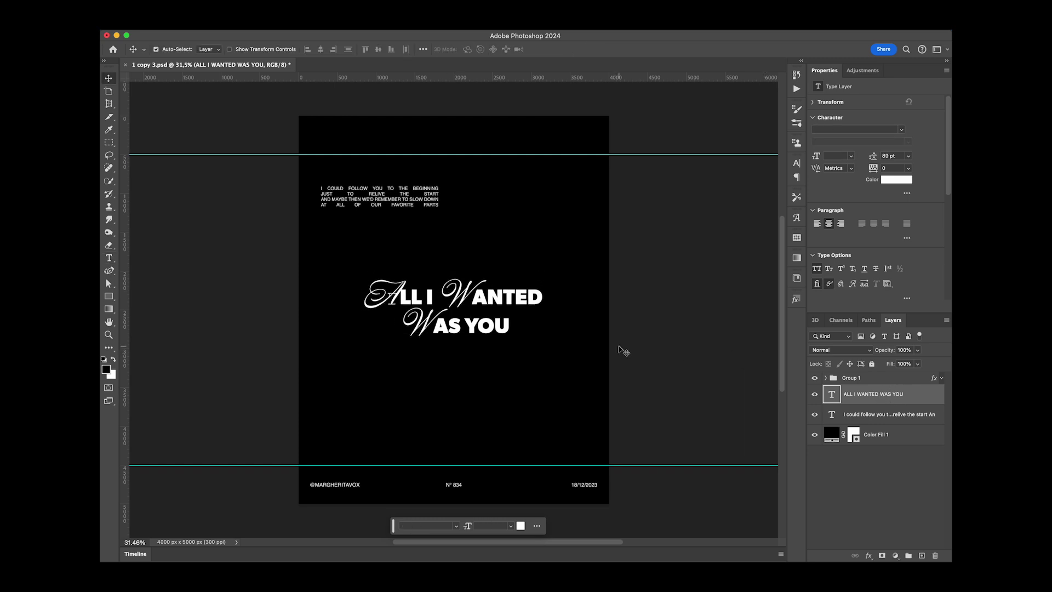
# - Move the quote paragraph to the upper right and stack the headline layer below it
pyautogui.moveTo(429, 203); pyautogui.dragTo(581, 191)
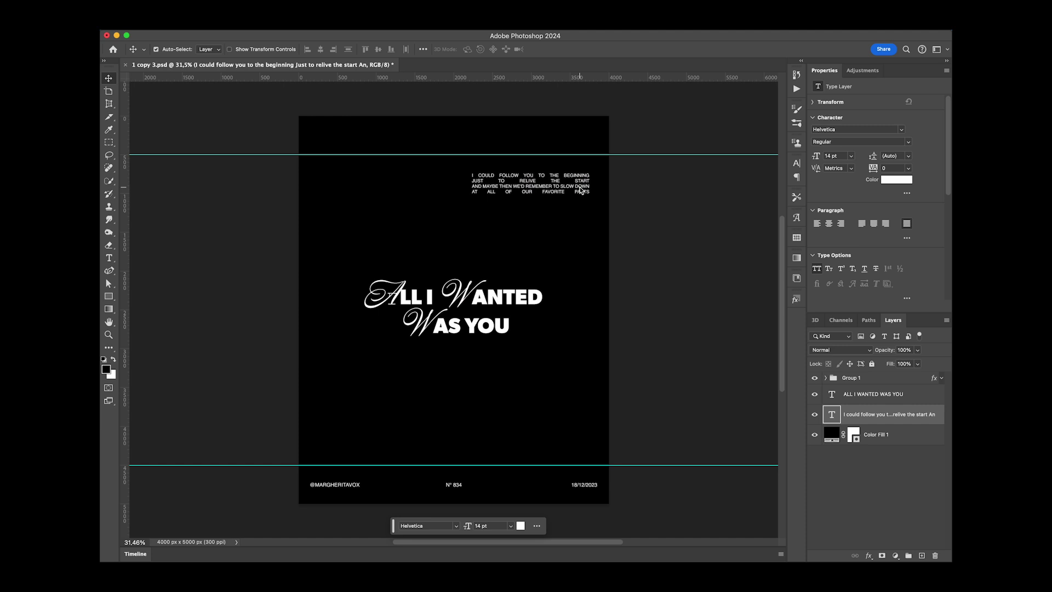
pyautogui.click(899, 401)
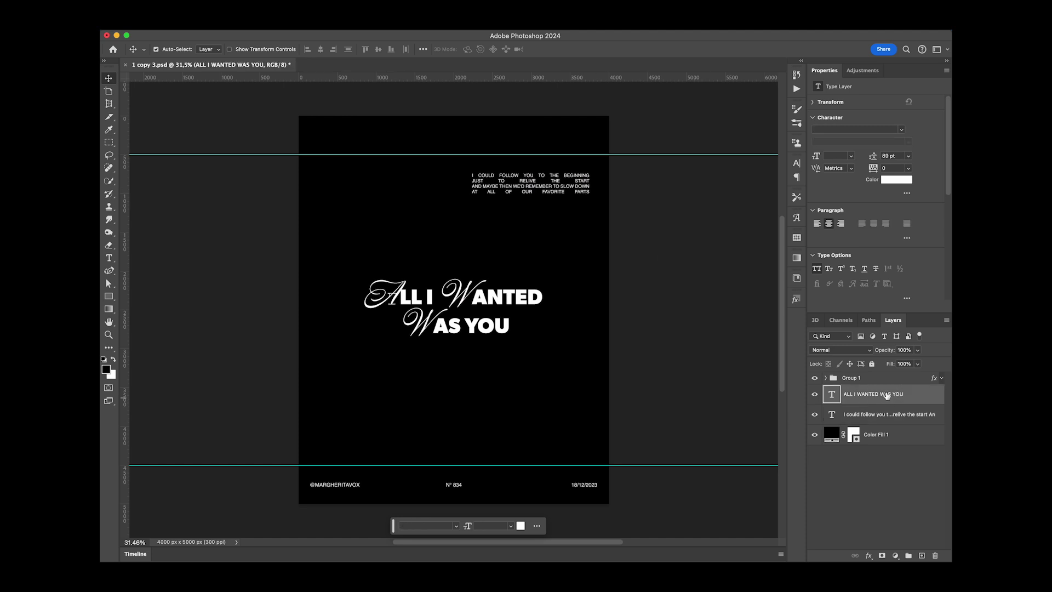
pyautogui.moveTo(905, 399); pyautogui.dragTo(867, 412)
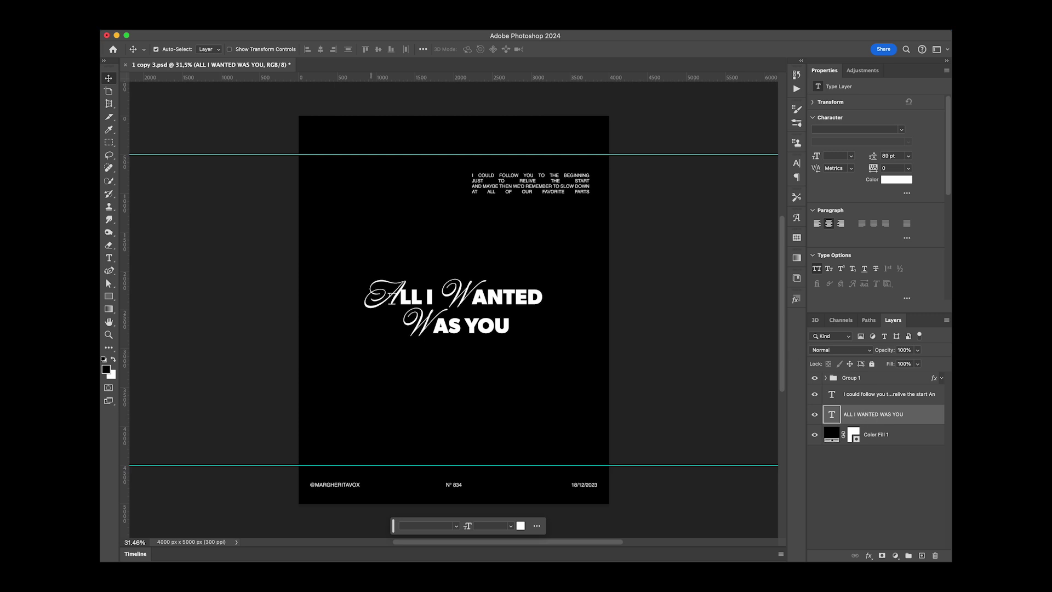
pyautogui.click(335, 27)
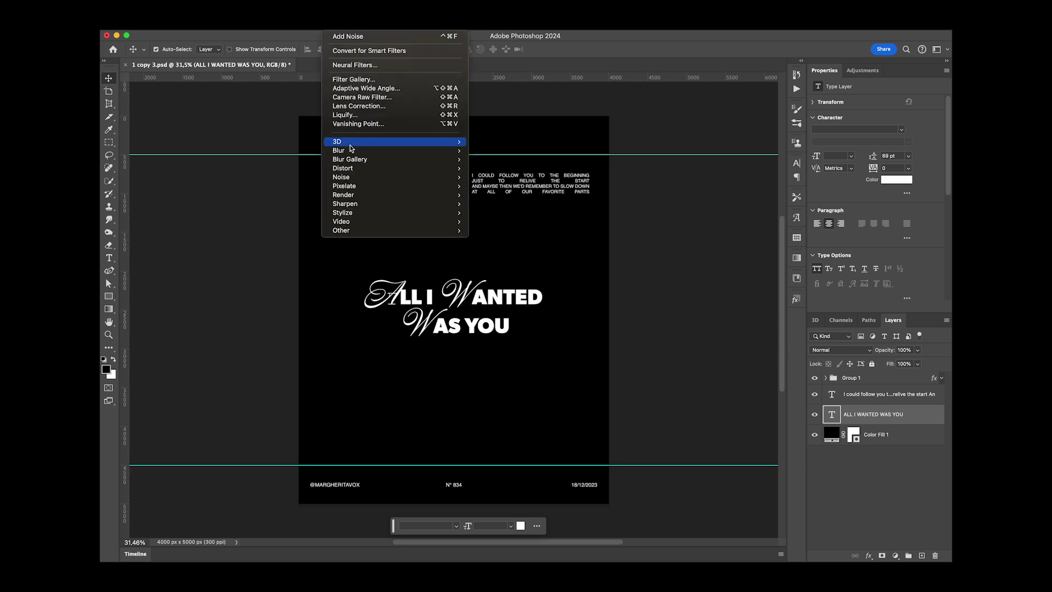
# - Convert the headline to a smart object and give it a 2-pixel Gaussian Blur
pyautogui.moveTo(355, 155)
pyautogui.click(517, 180)
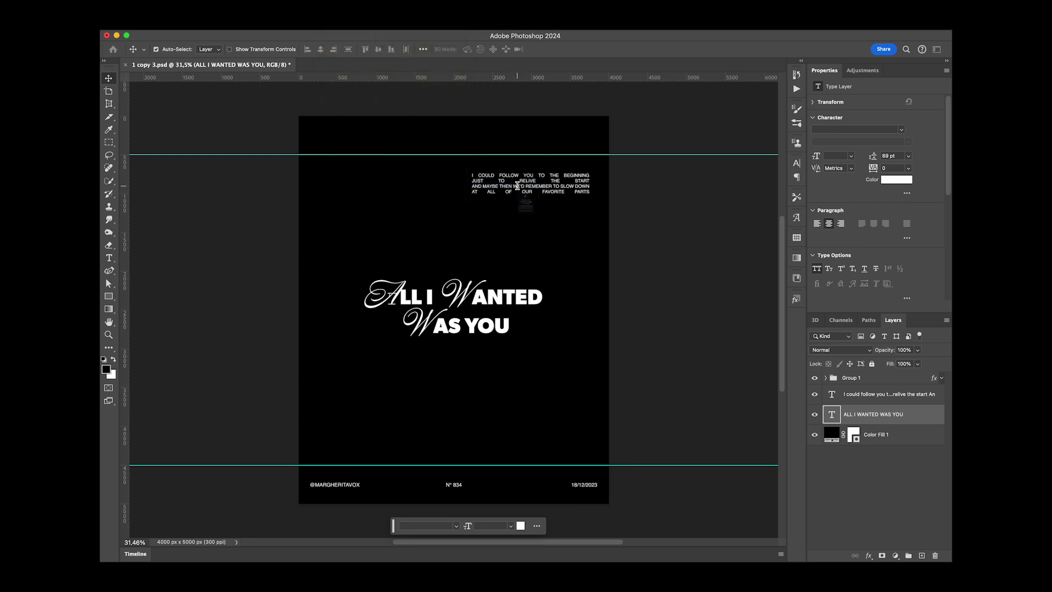
pyautogui.click(516, 231)
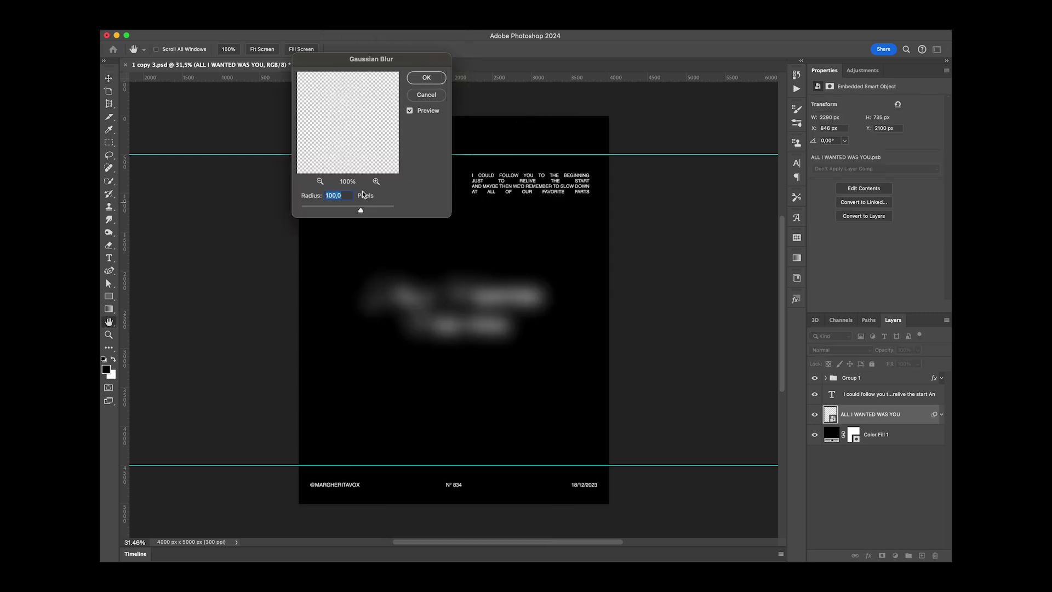
pyautogui.click(317, 207)
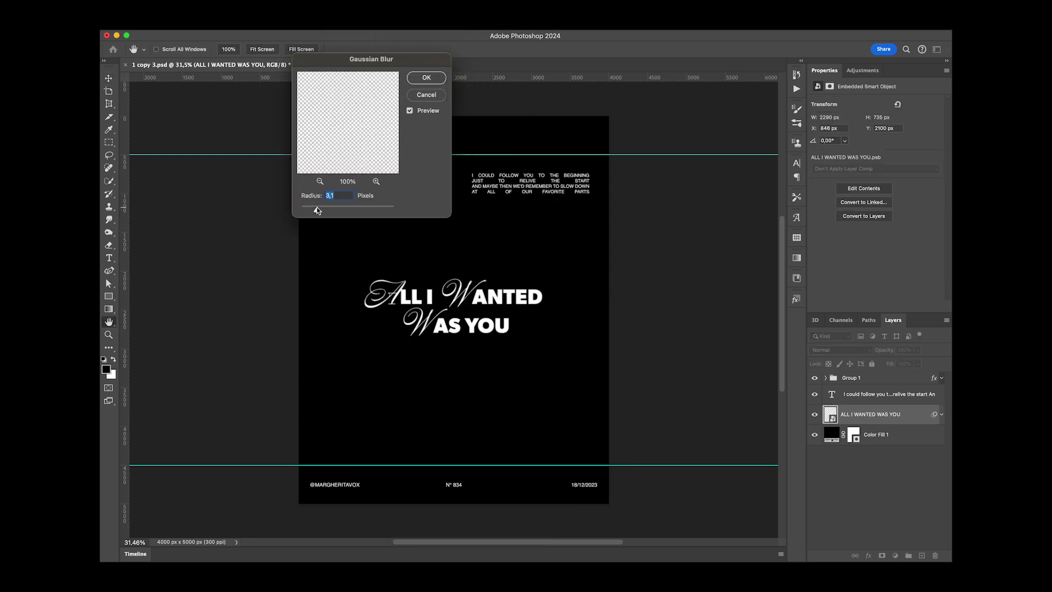
pyautogui.write('2')
pyautogui.click(428, 79)
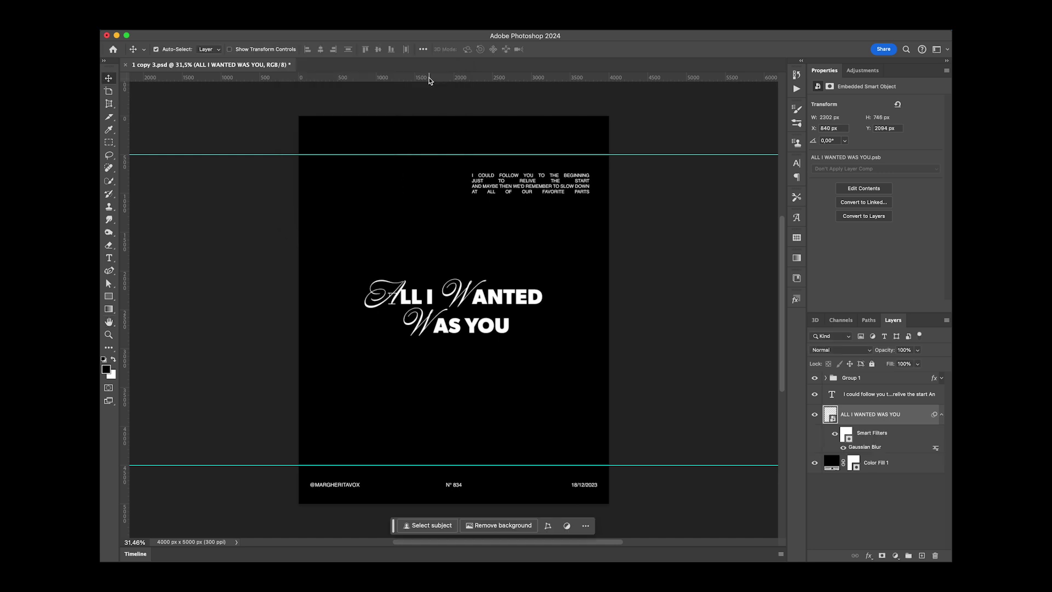
pyautogui.click(942, 415)
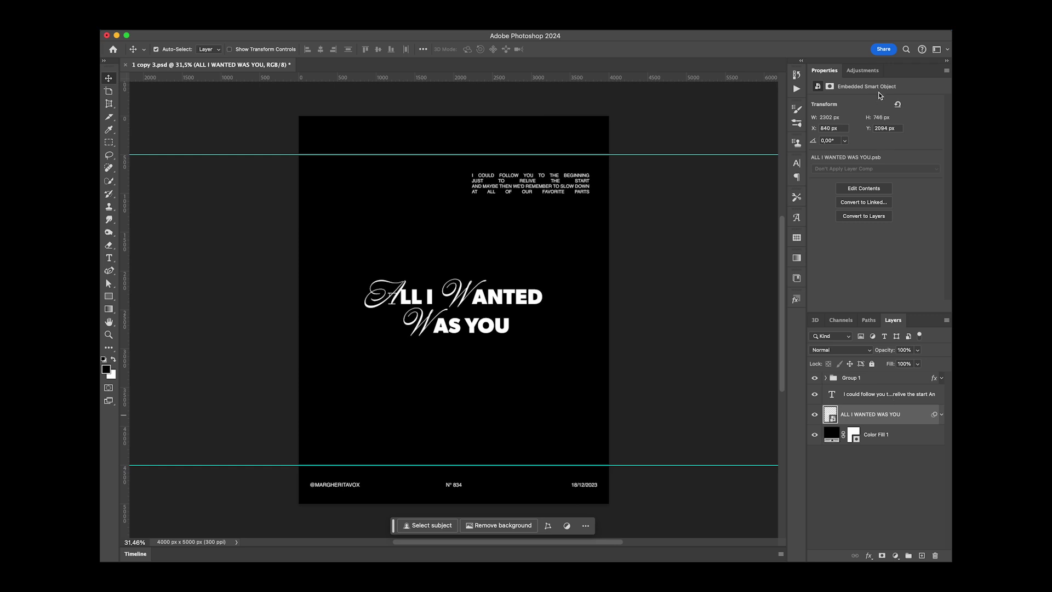
# - Add a Gradient Map using the fourth MVX FREEBIE orange preset to tint the headline cream-orange
pyautogui.click(862, 70)
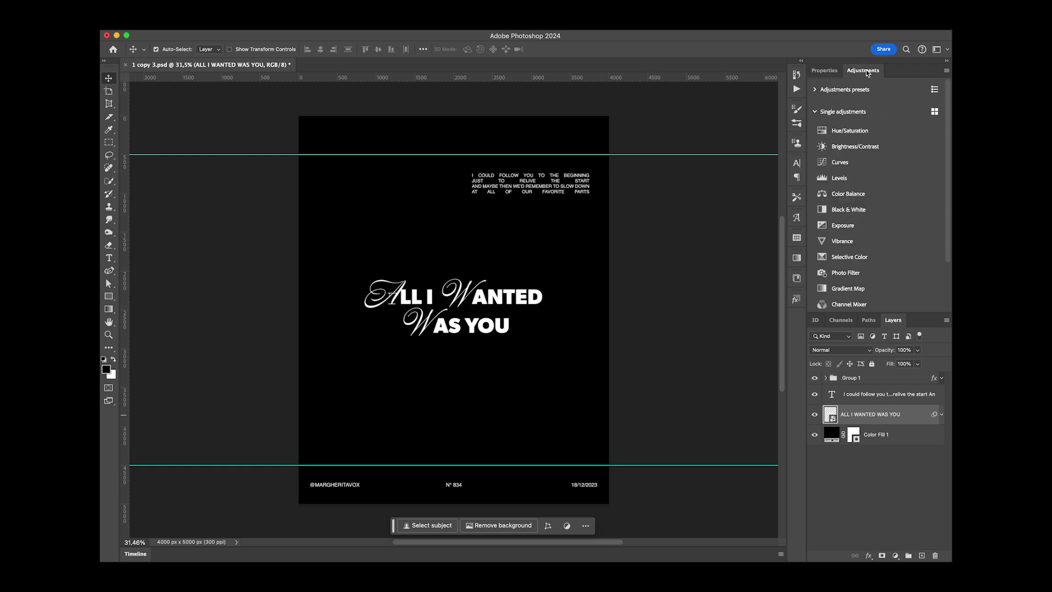
pyautogui.click(869, 288)
pyautogui.click(863, 108)
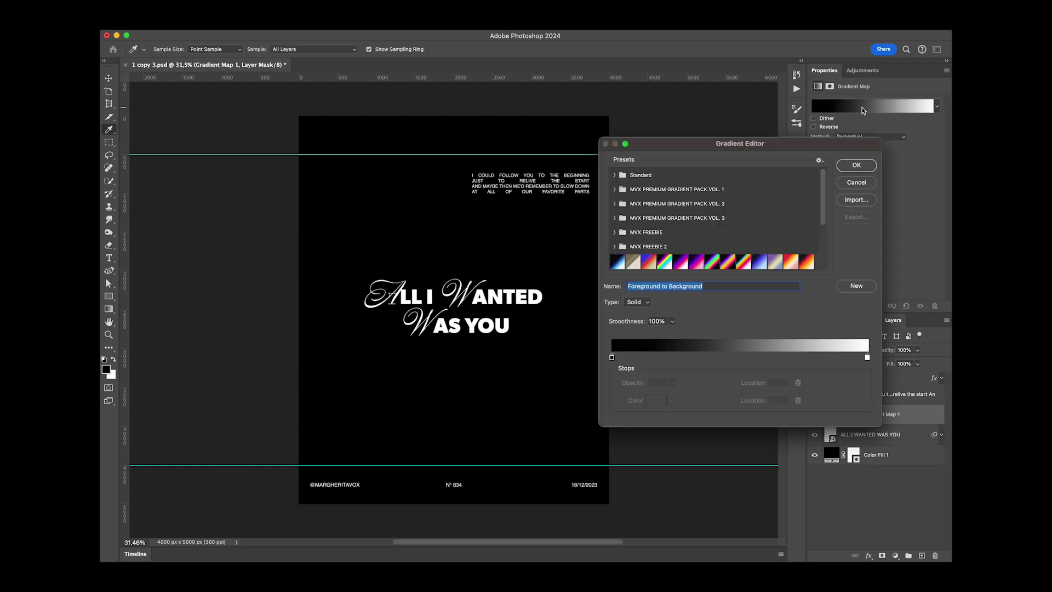
pyautogui.click(615, 232)
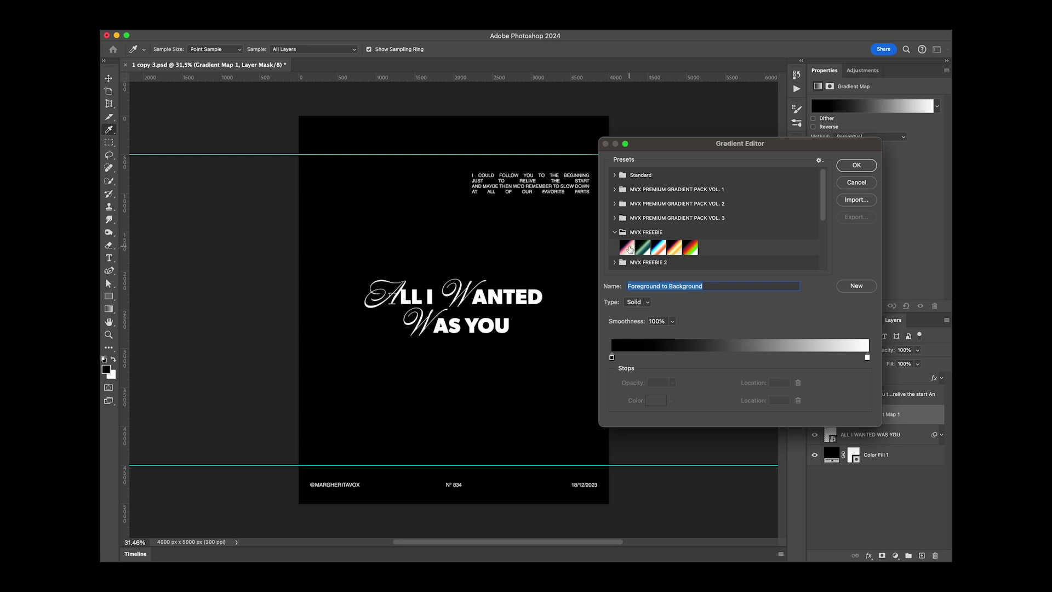
pyautogui.click(628, 249)
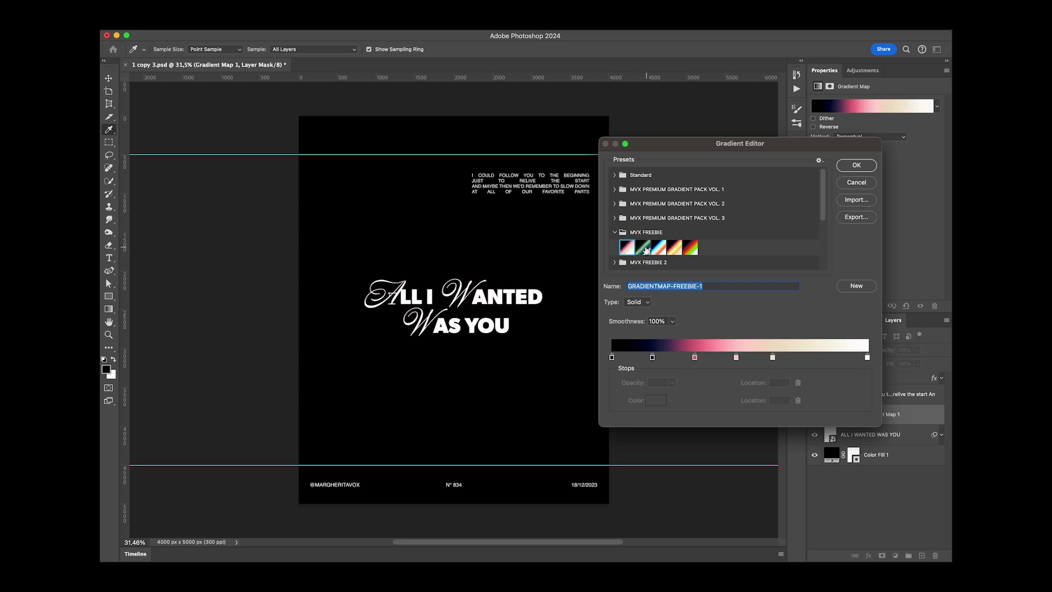
pyautogui.click(645, 250)
pyautogui.click(669, 248)
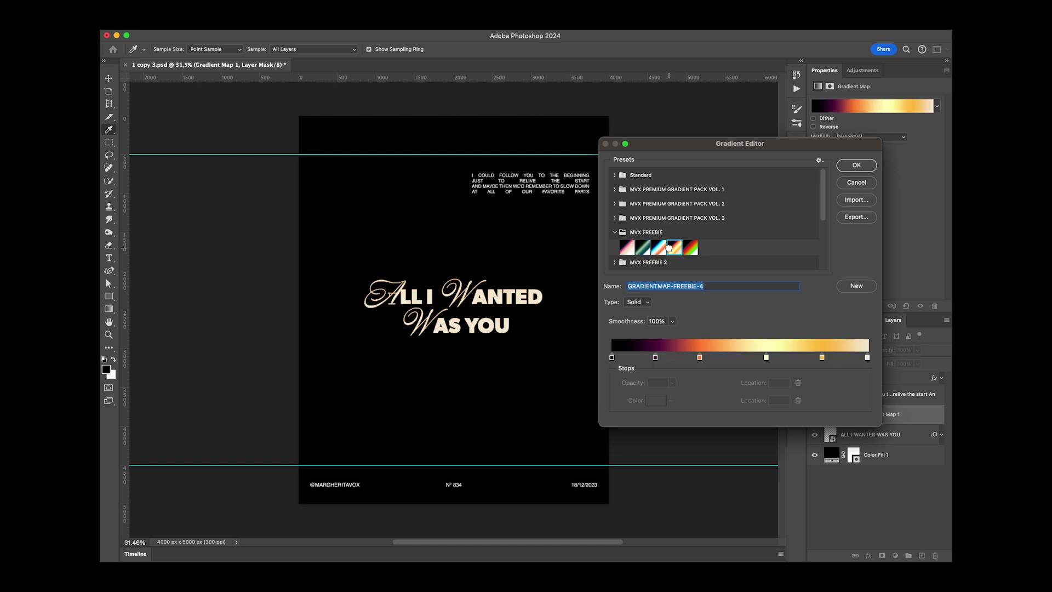
pyautogui.click(690, 250)
pyautogui.click(674, 248)
pyautogui.click(858, 166)
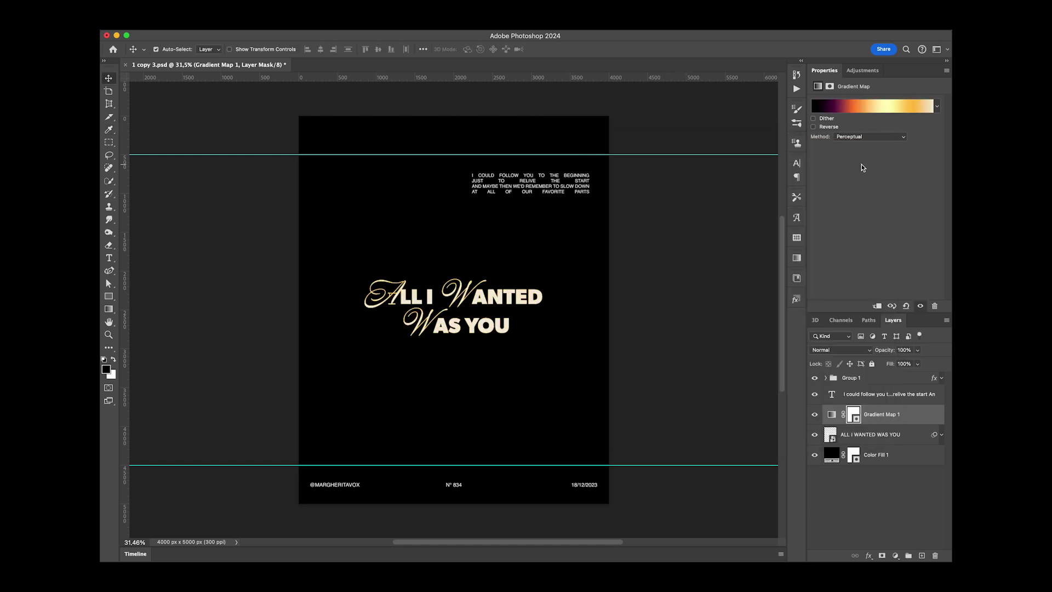
pyautogui.click(878, 438)
# - Duplicate the headline, raise the original's blur to 10 px, and duplicate it again
pyautogui.press('super+j')
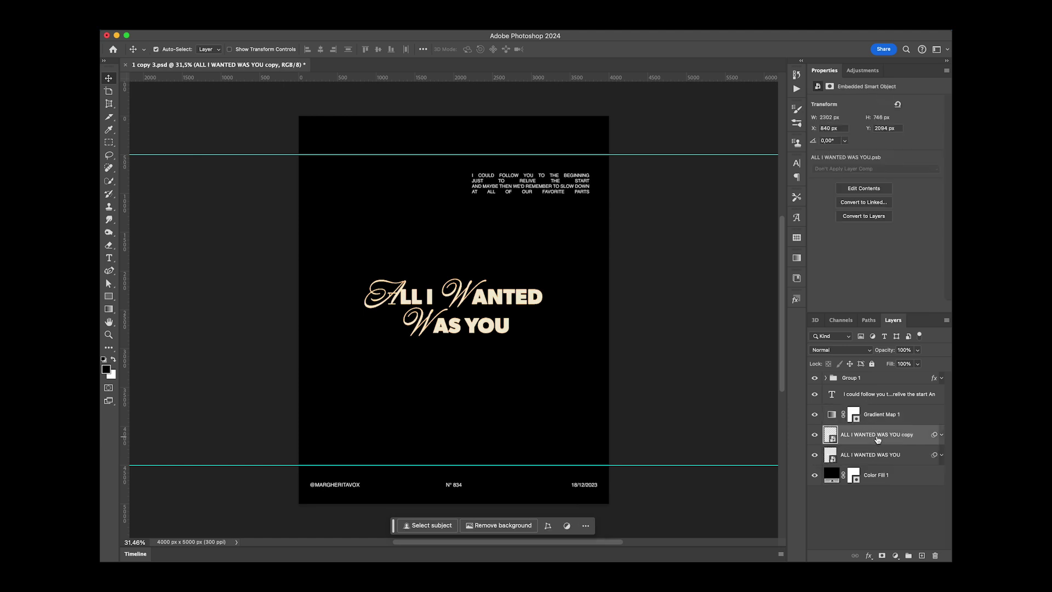
pyautogui.click(942, 455)
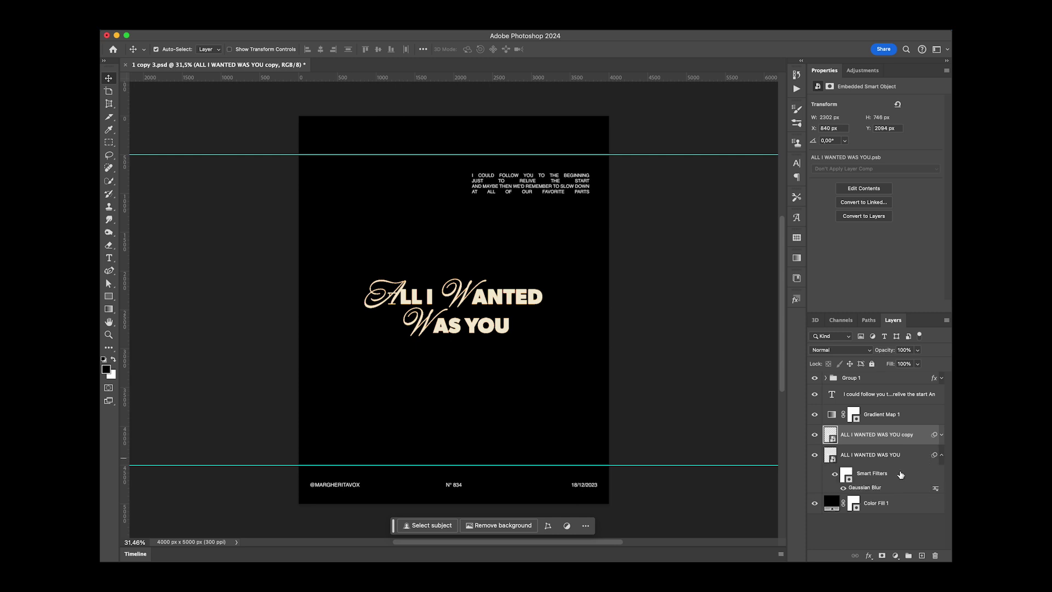
pyautogui.doubleClick(865, 487)
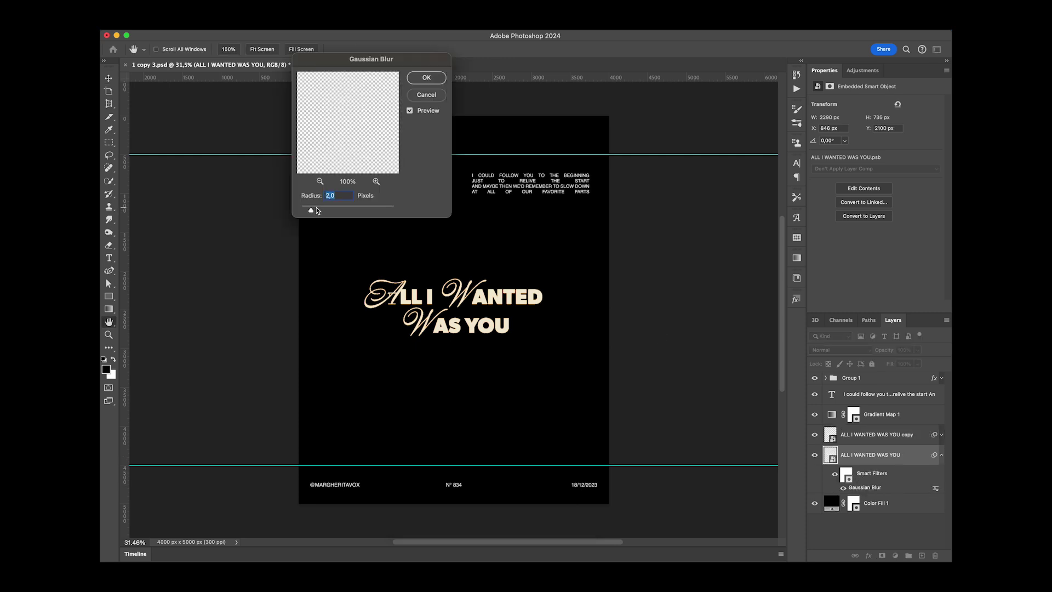
pyautogui.moveTo(310, 210); pyautogui.dragTo(342, 212)
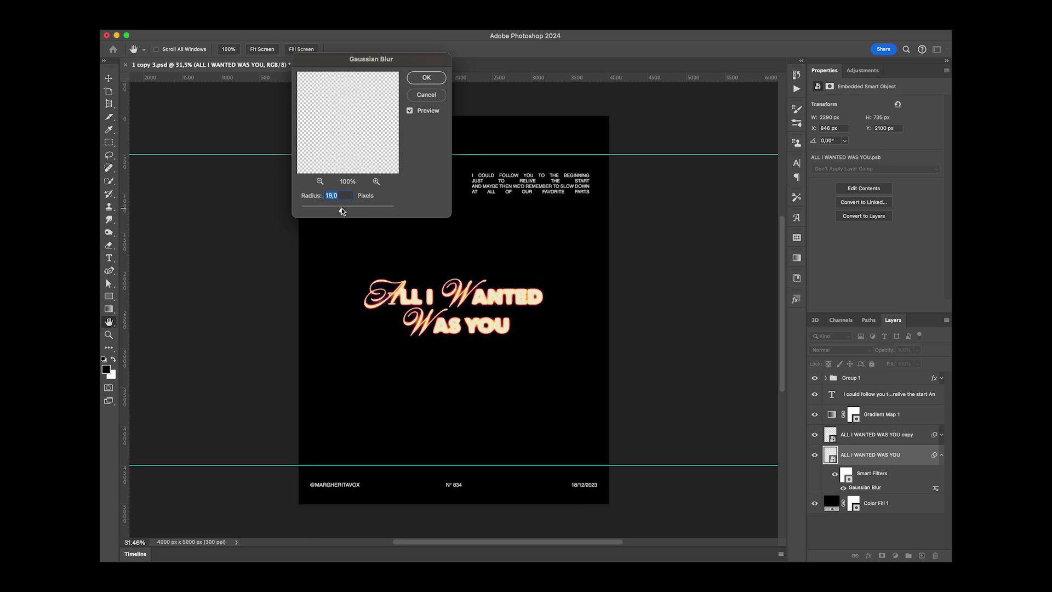
pyautogui.write('10')
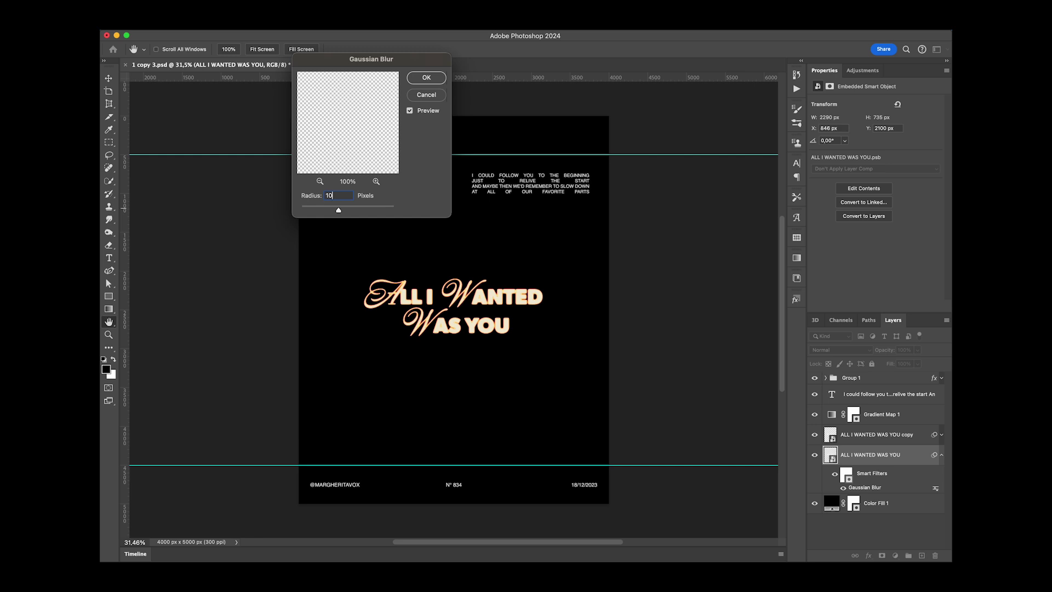
pyautogui.press('Return')
pyautogui.press('super+j')
# - Raise the original's blur to 20 px, then 40 px, duplicating the layer after each
pyautogui.scroll(-1, 831, 518)
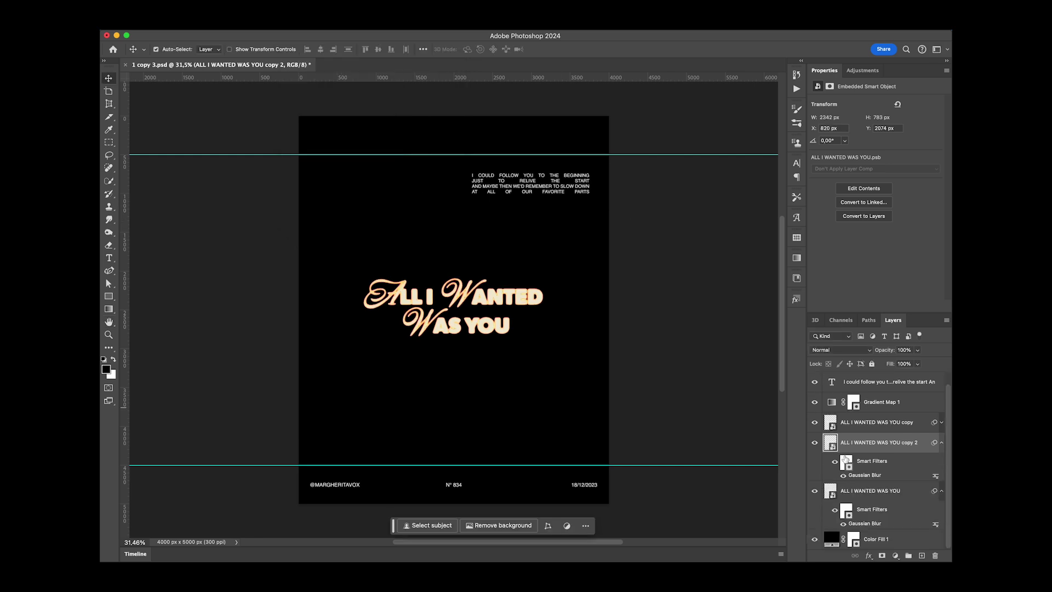
pyautogui.doubleClick(859, 523)
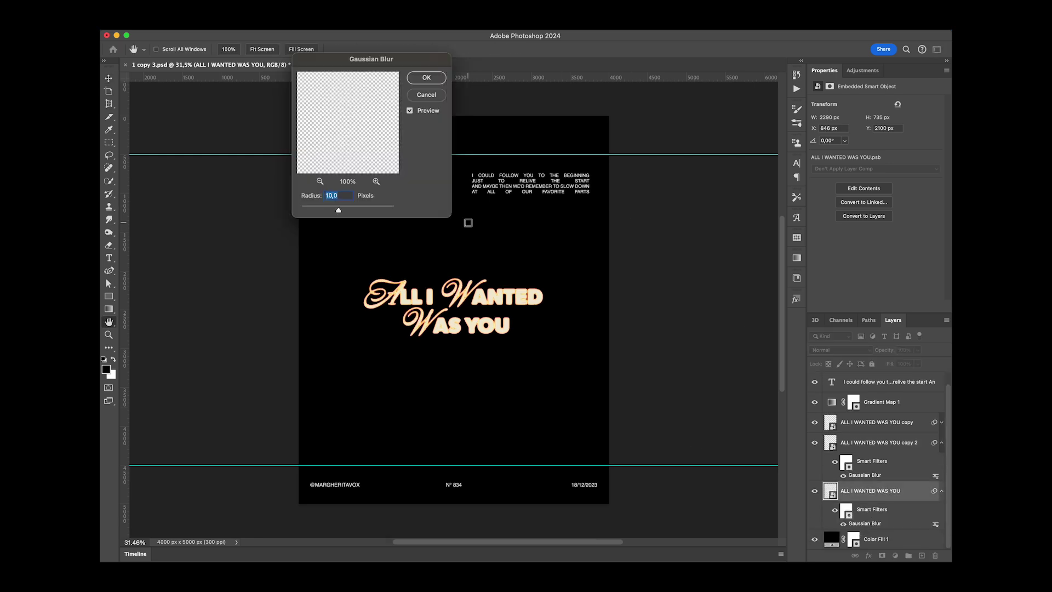
pyautogui.write('20')
pyautogui.press('Return')
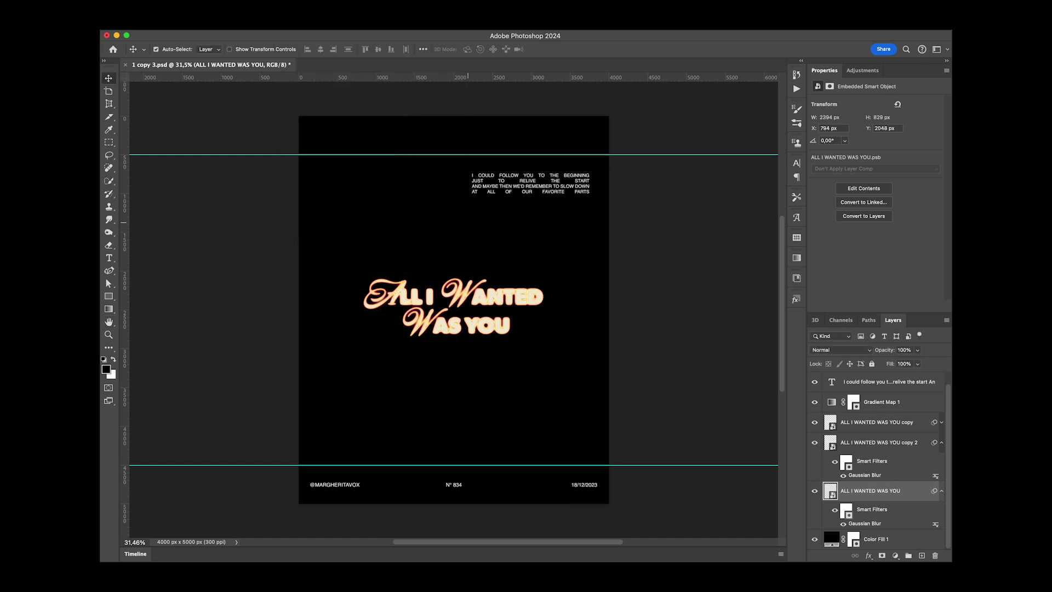
pyautogui.press('super+j')
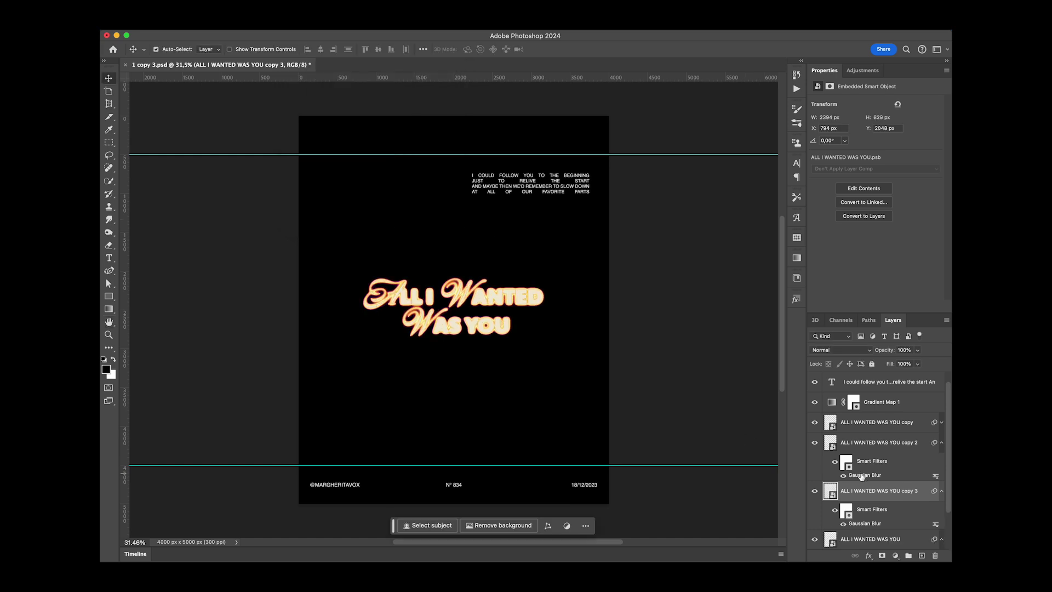
pyautogui.scroll(-1, 831, 518)
pyautogui.doubleClick(865, 523)
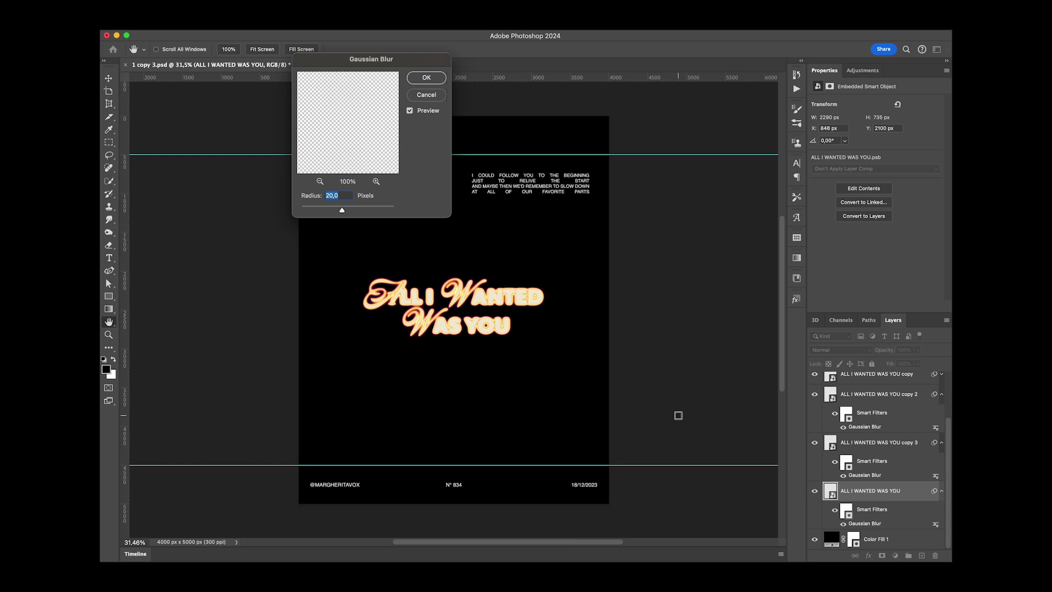
pyautogui.write('40')
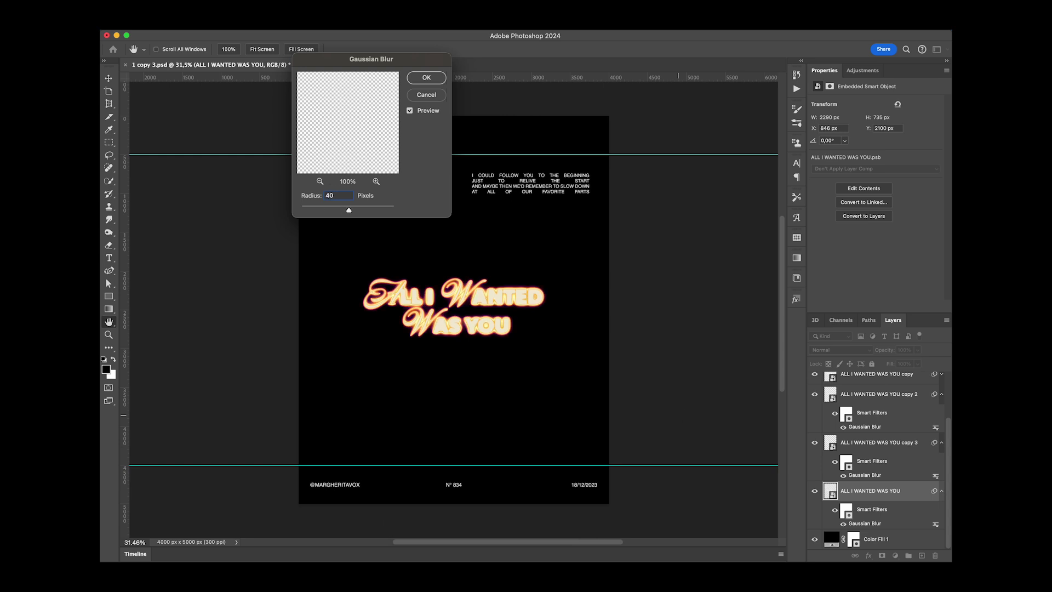
pyautogui.press('Return')
pyautogui.press('v')
pyautogui.press('super+j')
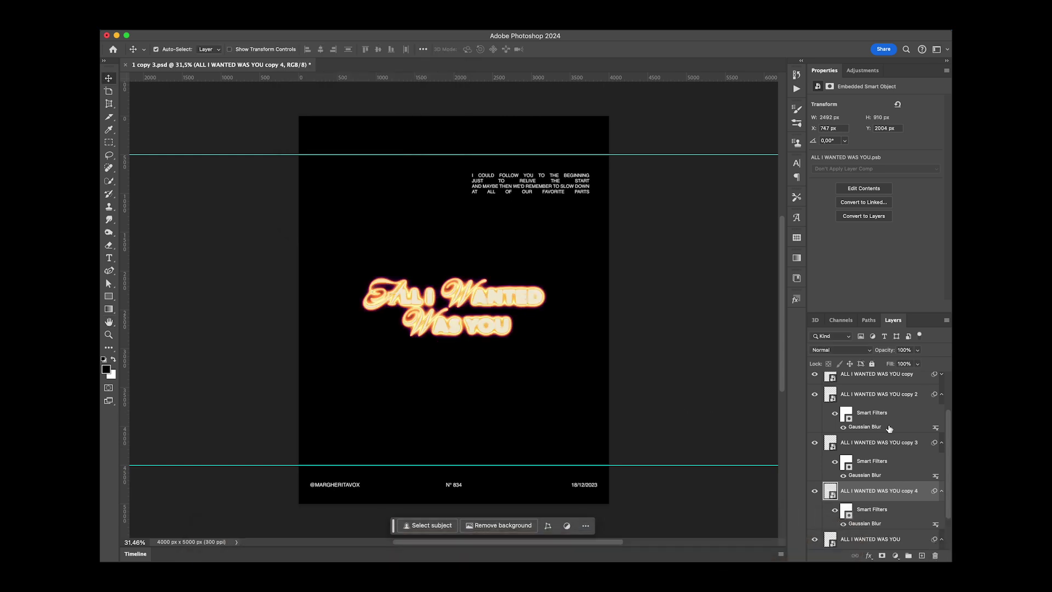
# - Set the original headline's blur to 100 px and collapse every copy's filter list
pyautogui.scroll(-1, 831, 518)
pyautogui.doubleClick(865, 524)
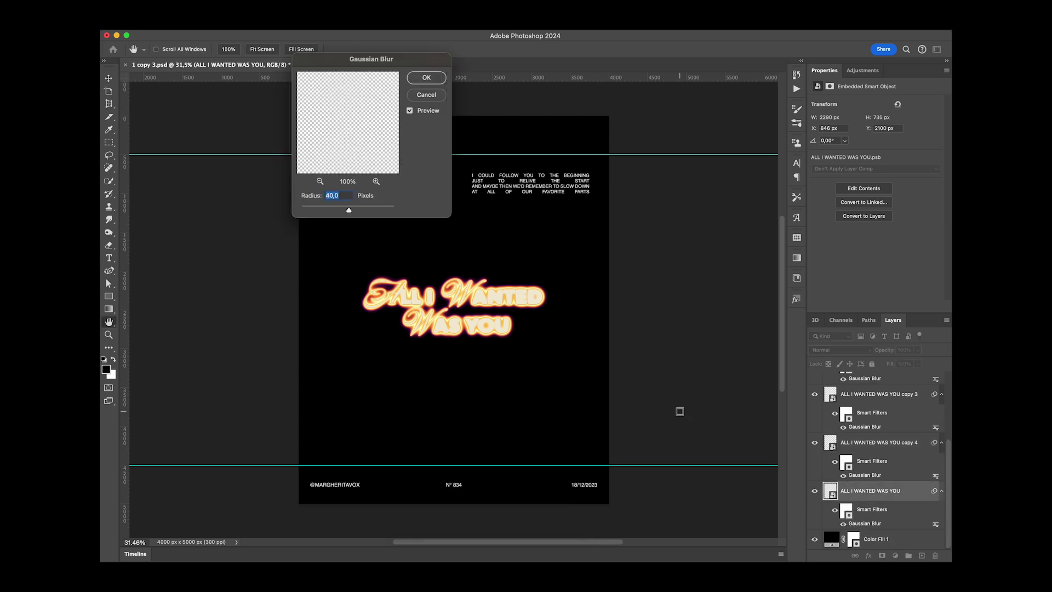
pyautogui.write('100')
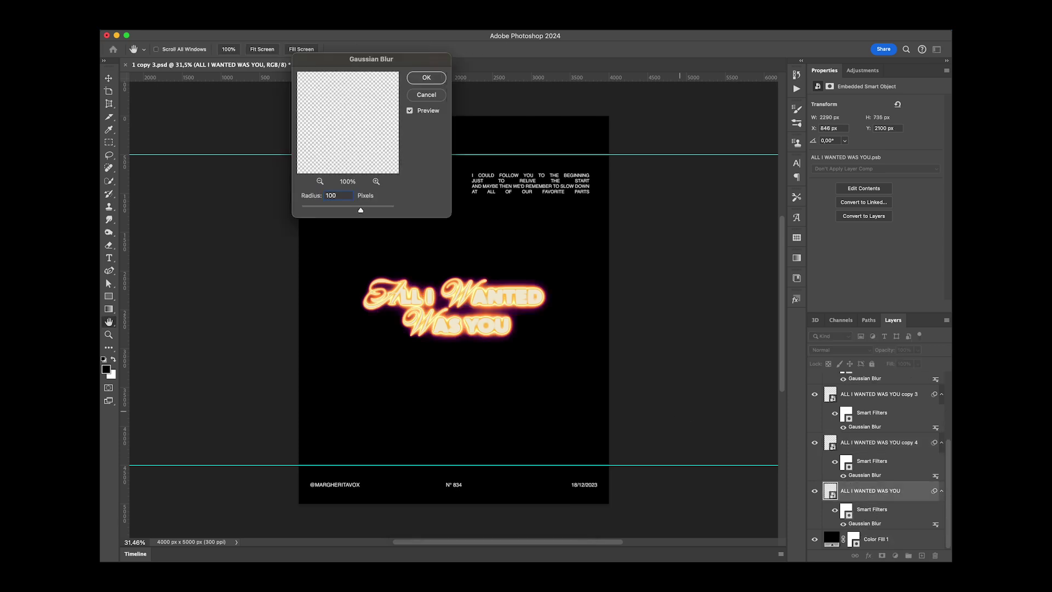
pyautogui.press('Return')
pyautogui.click(942, 491)
pyautogui.click(943, 475)
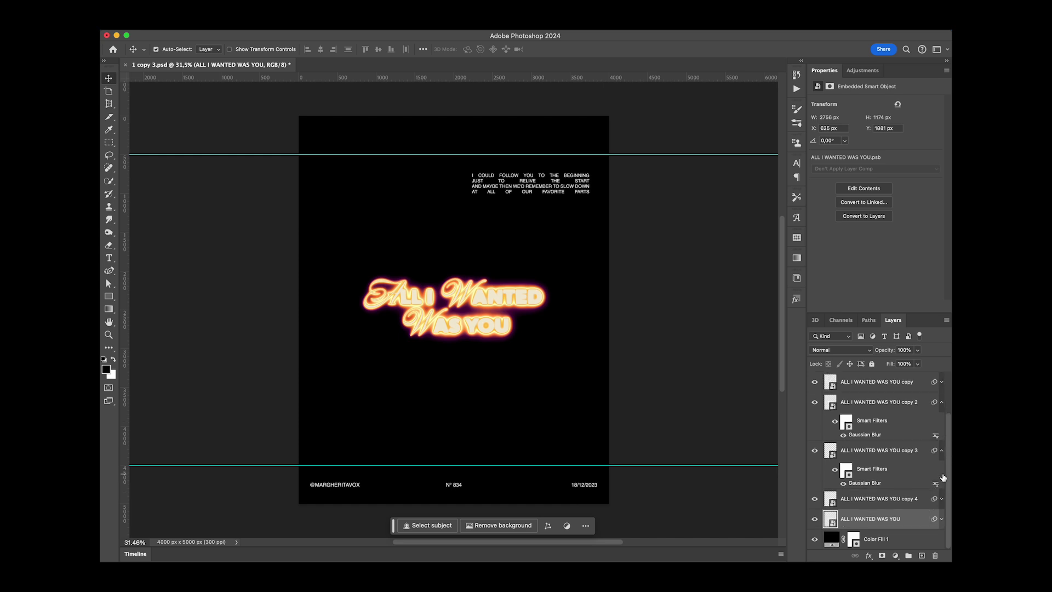
pyautogui.click(943, 453)
pyautogui.click(943, 438)
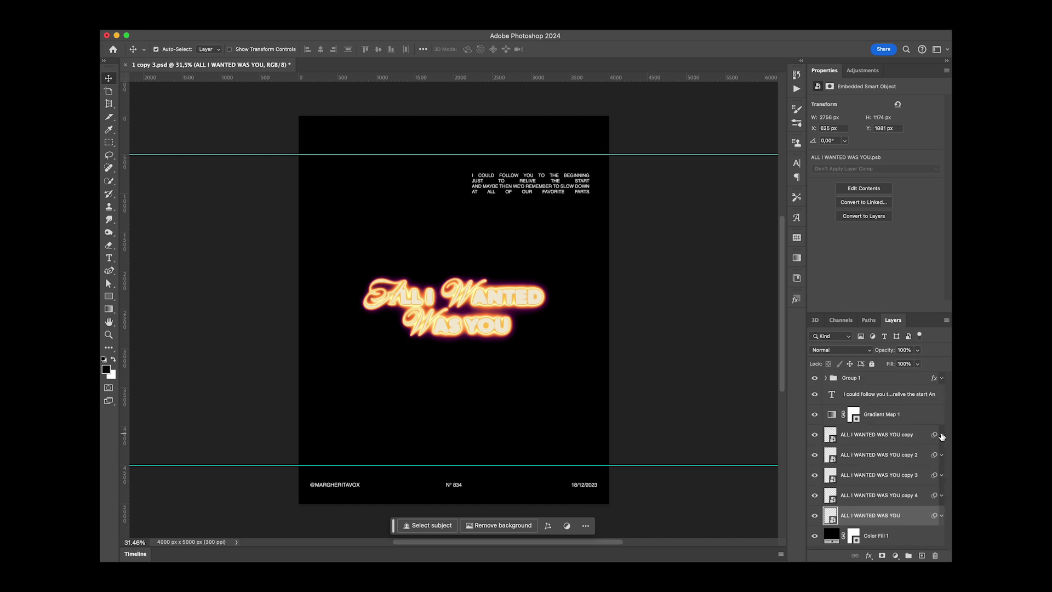
pyautogui.click(884, 437)
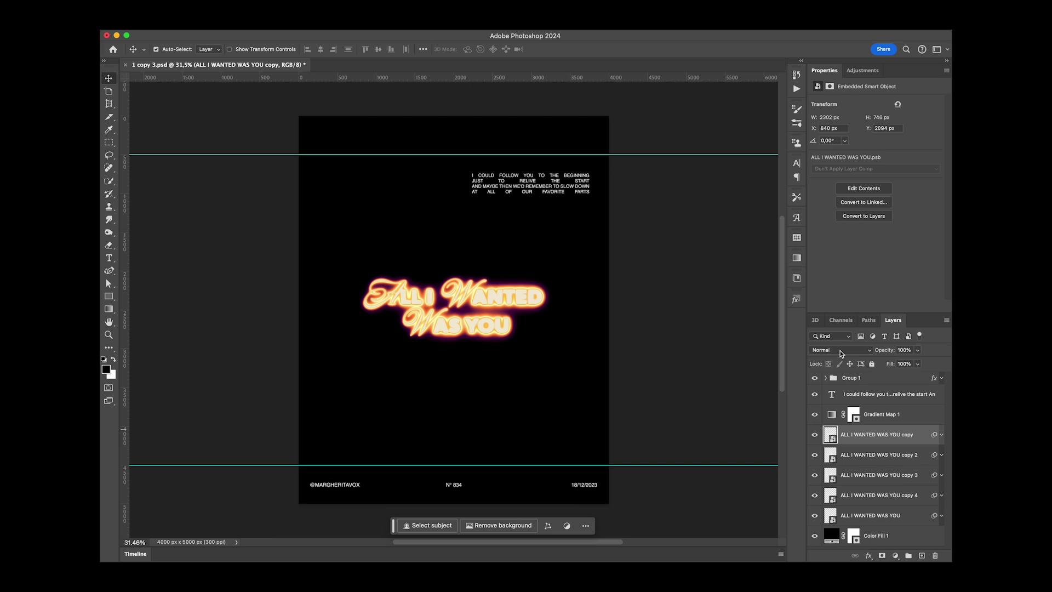
# - Set the headline copy layer to Subtract blending with a 5 px Gaussian Blur
pyautogui.click(841, 354)
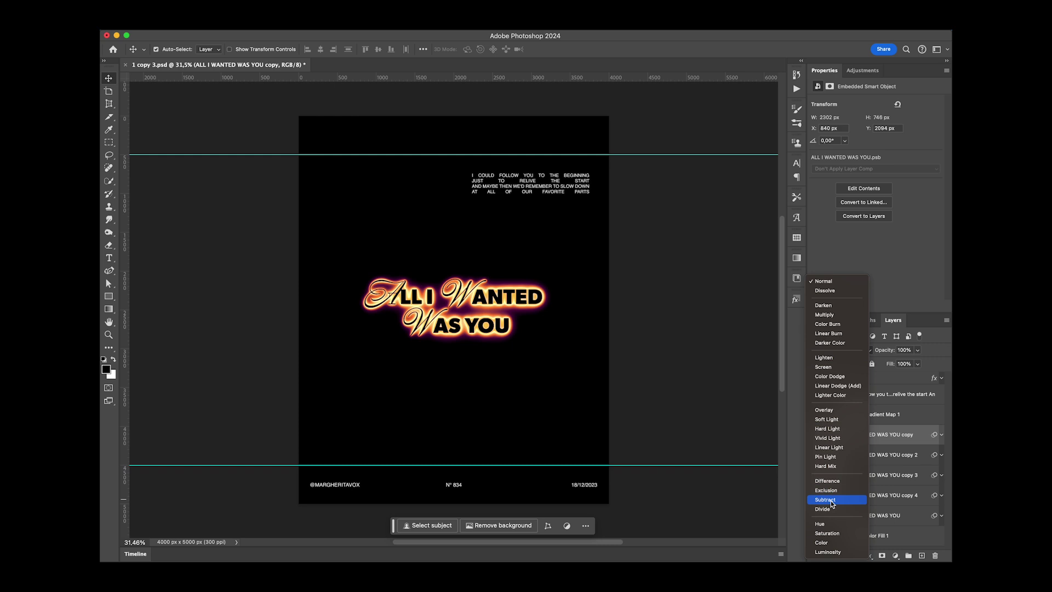
pyautogui.click(831, 500)
pyautogui.click(941, 434)
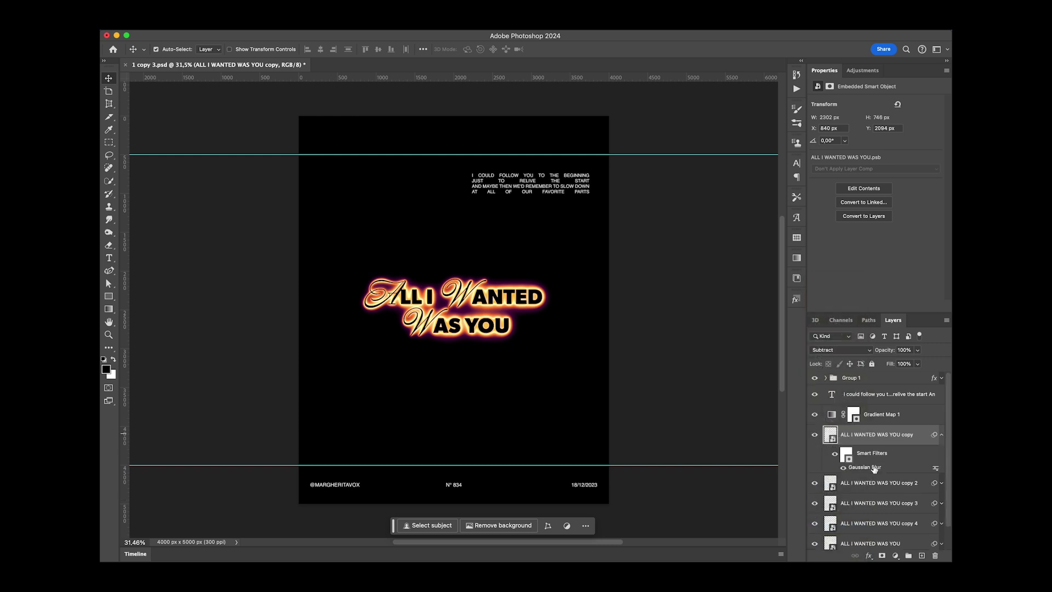
pyautogui.doubleClick(868, 468)
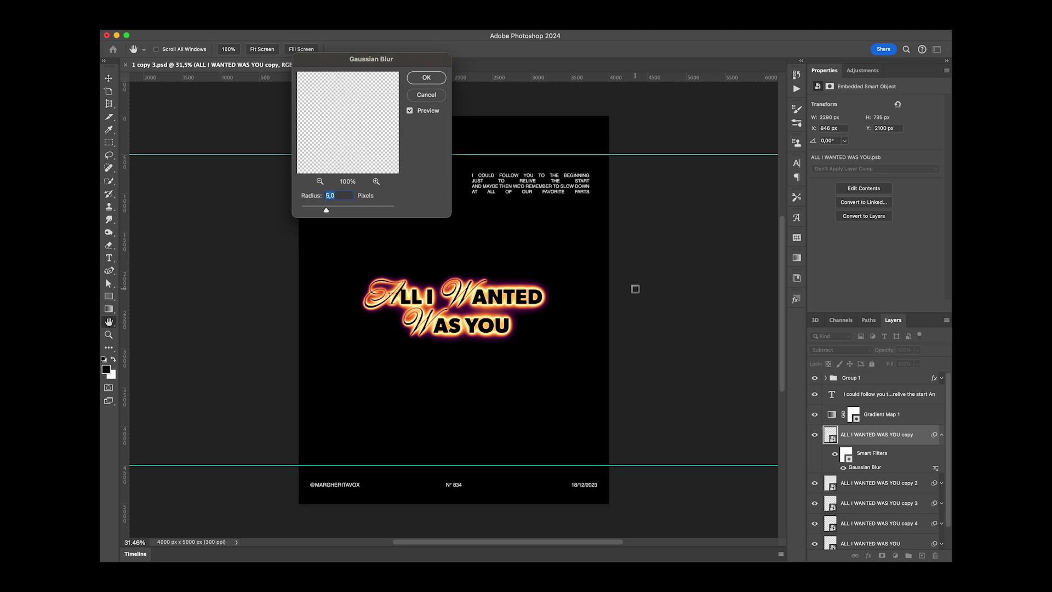
pyautogui.press('Return')
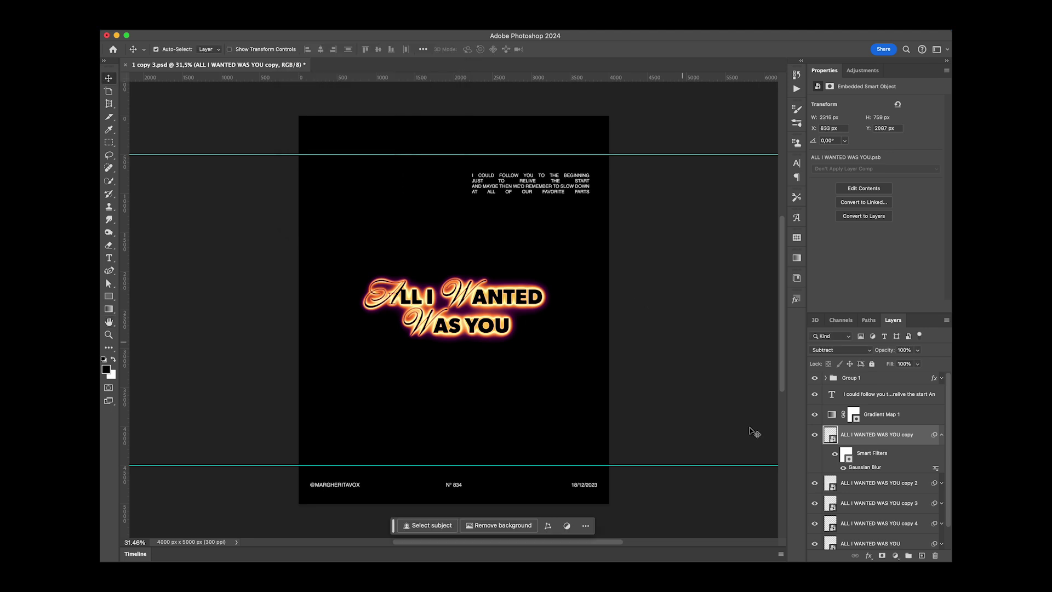
pyautogui.click(942, 435)
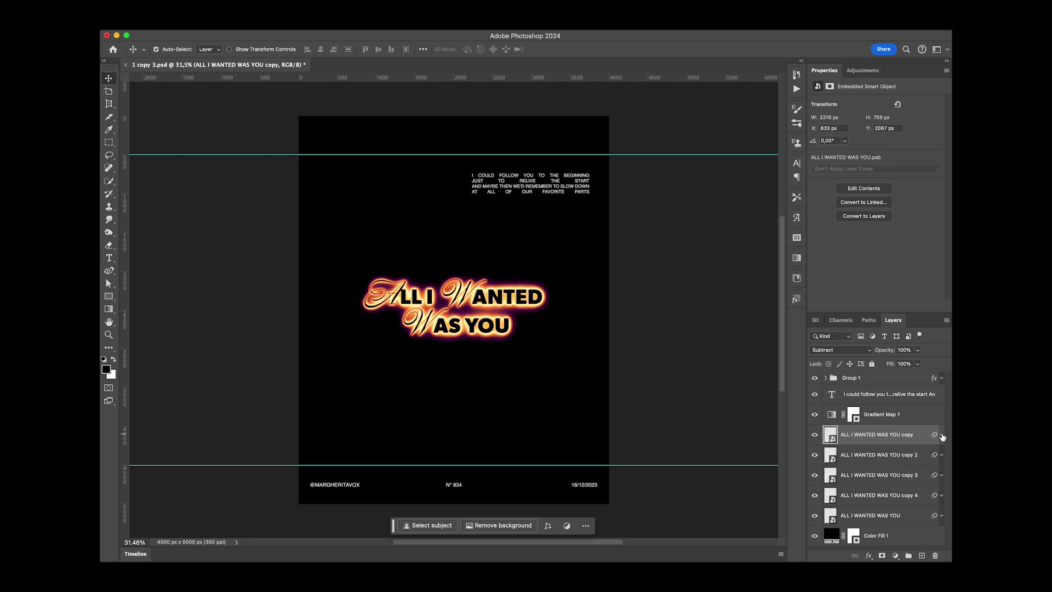
# - Group the five headline layers as Group 2 and duplicate the group
pyautogui.keyDown('shift'); pyautogui.click(867, 518); pyautogui.keyUp('shift')
pyautogui.press('super+g')
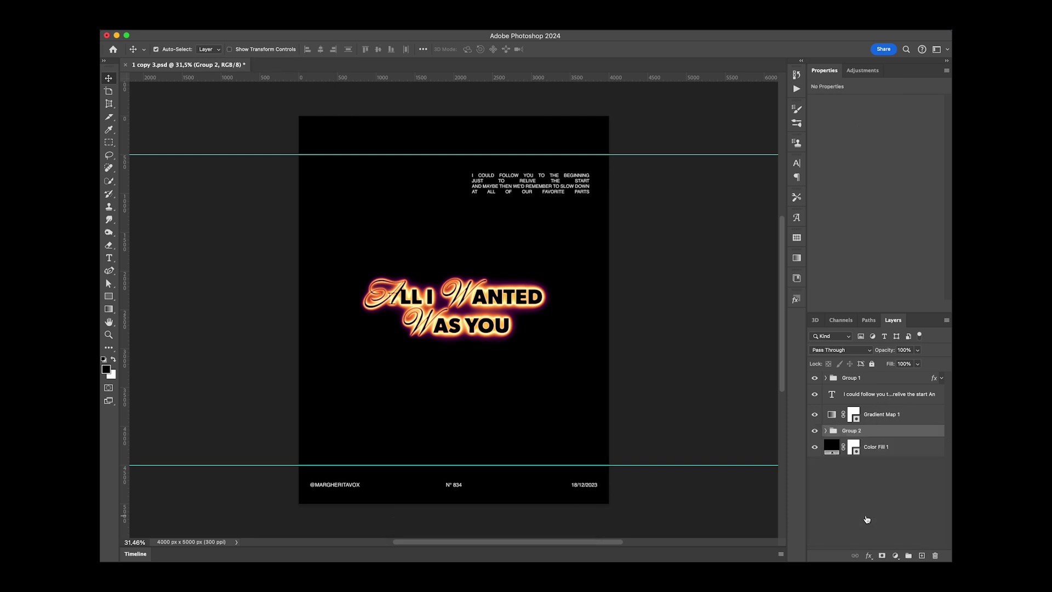
pyautogui.press('super+j')
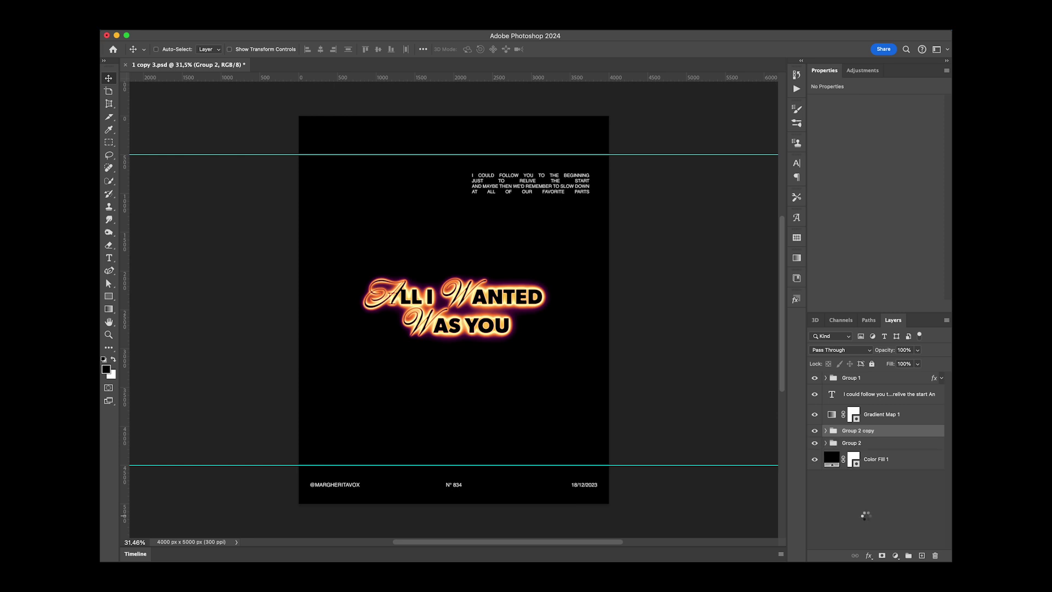
pyautogui.rightClick(877, 436)
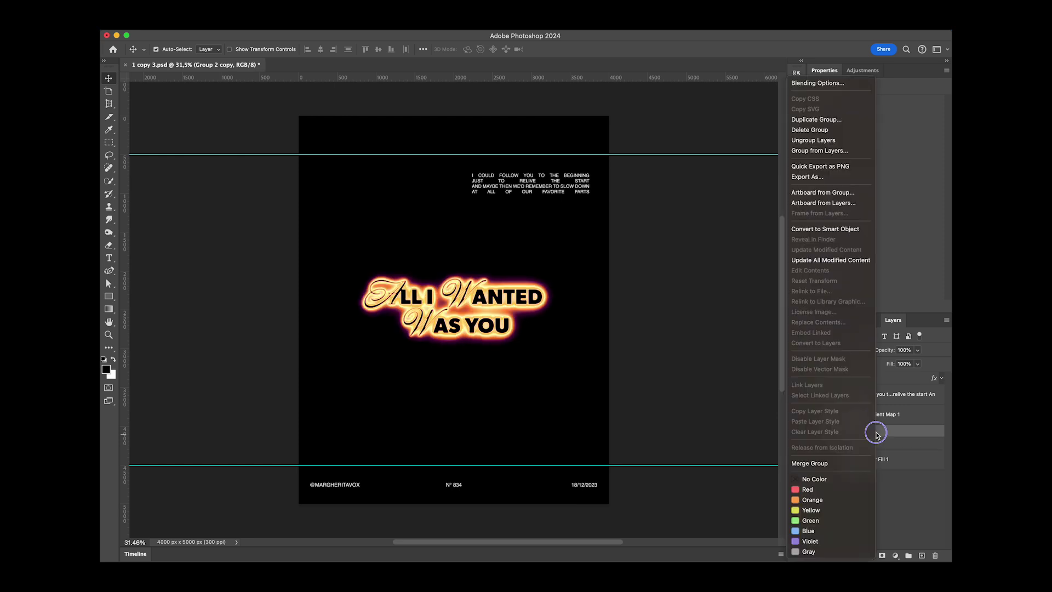
# - Merge Group 2 copy into one layer and apply a 141 px Gaussian Blur
pyautogui.click(877, 430)
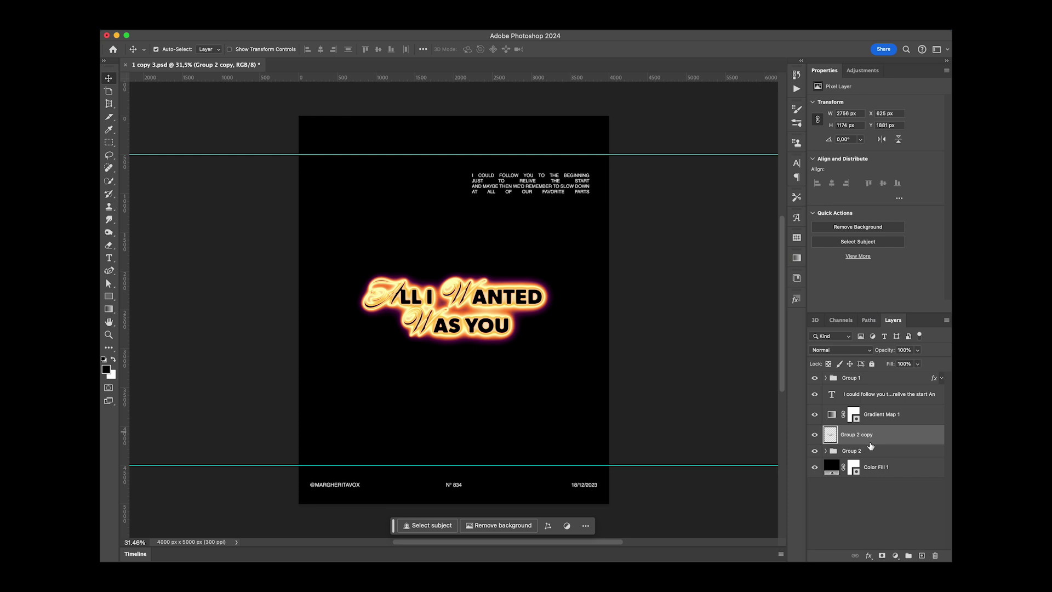
pyautogui.click(341, 24)
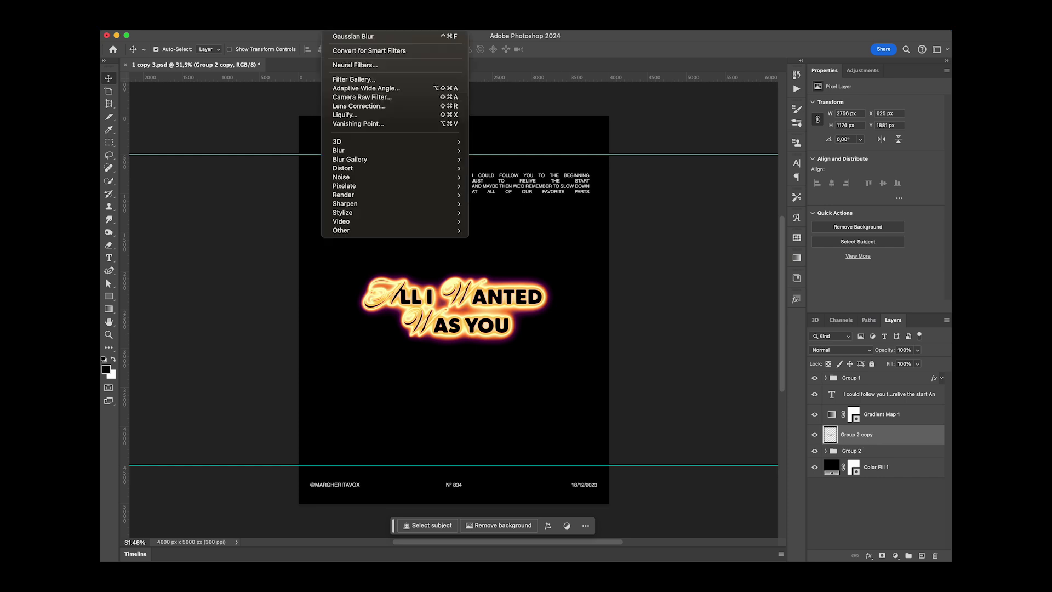
pyautogui.moveTo(450, 152)
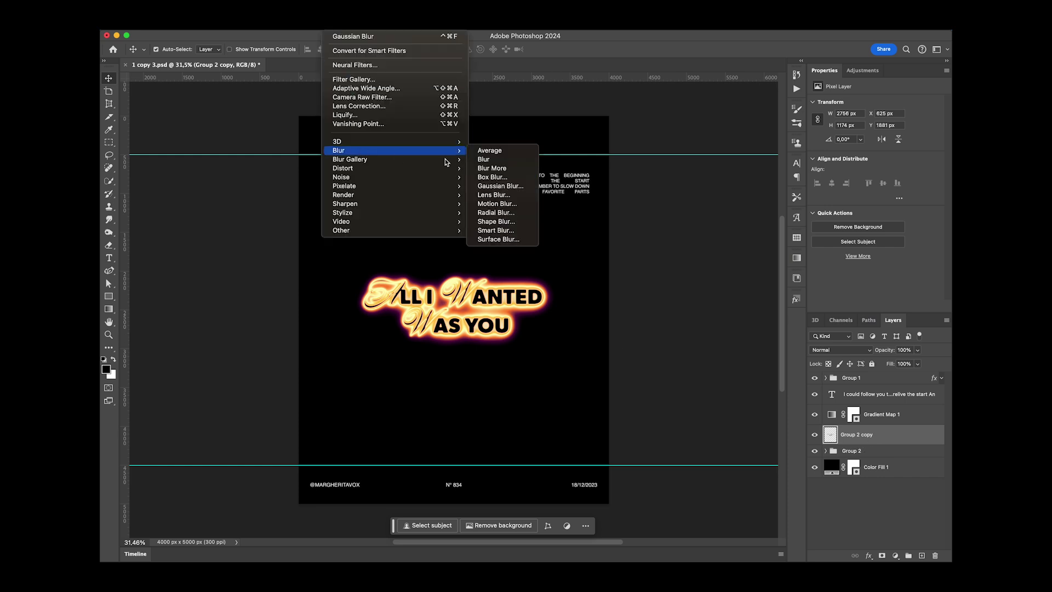
pyautogui.click(500, 186)
pyautogui.moveTo(341, 213); pyautogui.dragTo(378, 212)
pyautogui.click(427, 78)
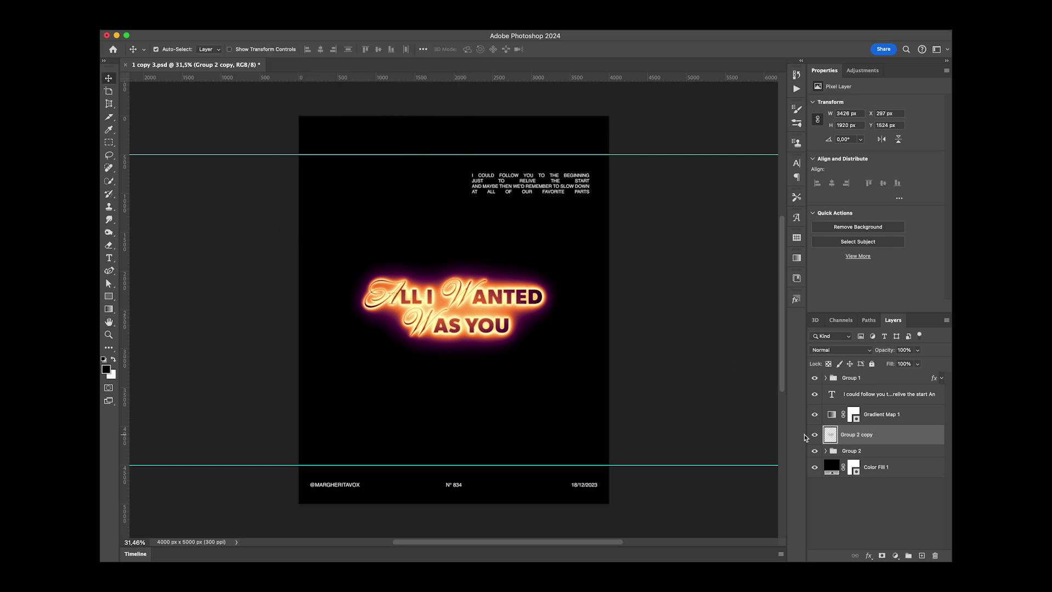
# - Move the blurred Group 2 copy below Group 2 and check the wide glow
pyautogui.moveTo(882, 438); pyautogui.dragTo(881, 460)
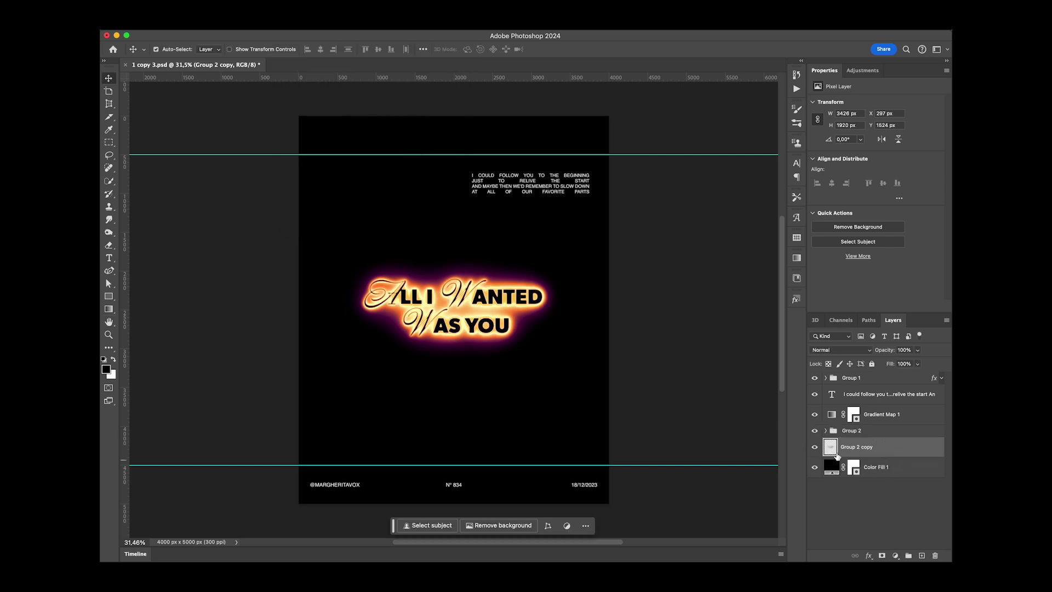
pyautogui.click(815, 447)
pyautogui.click(815, 447)
# - Apply a Zoom Radial Blur at amount 100, Good quality, to Group 2 copy
pyautogui.click(345, 27)
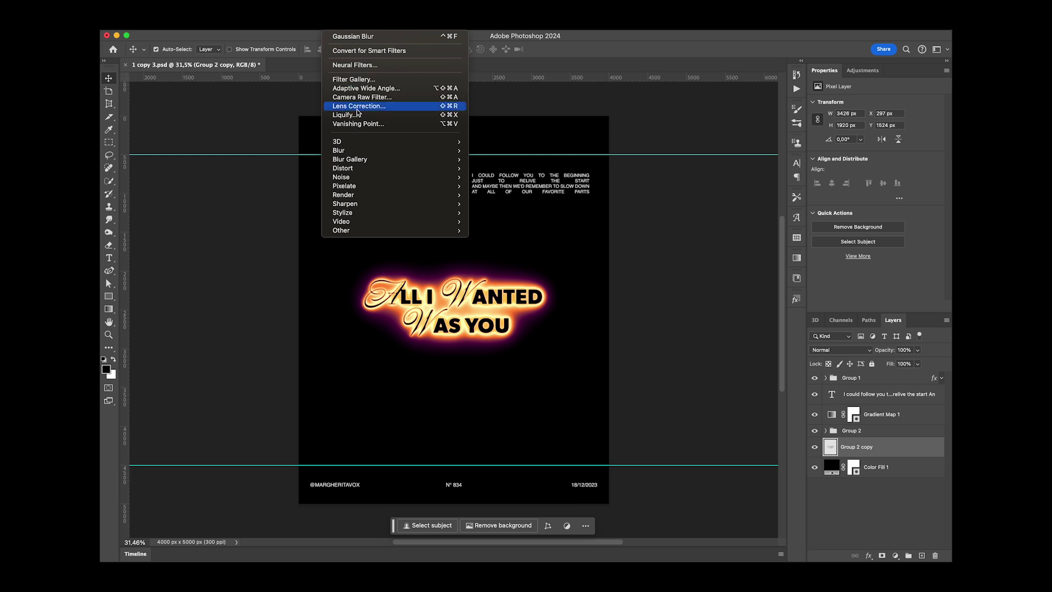
pyautogui.moveTo(373, 168)
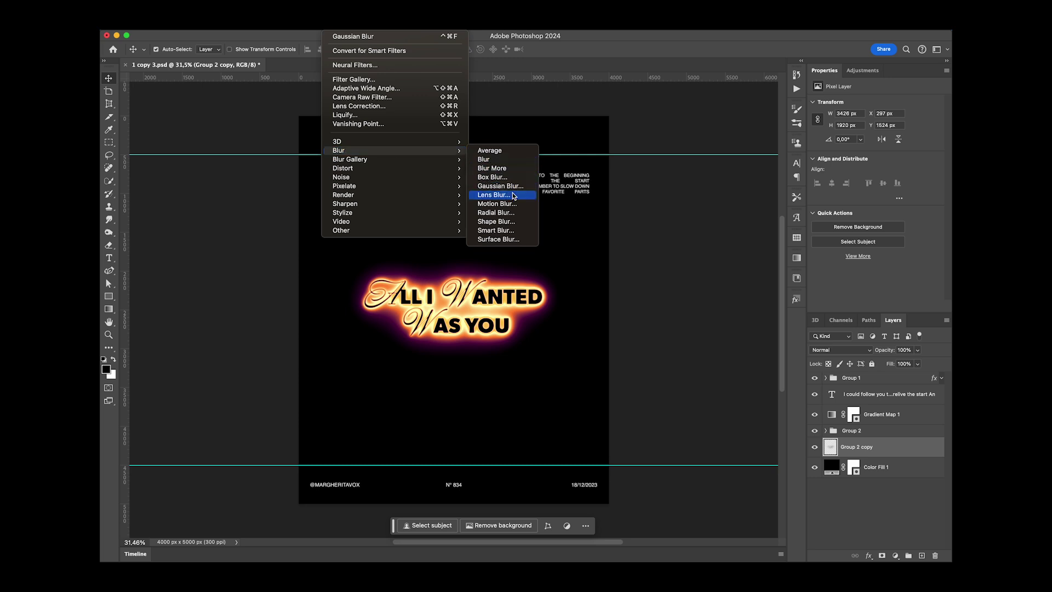
pyautogui.click(508, 213)
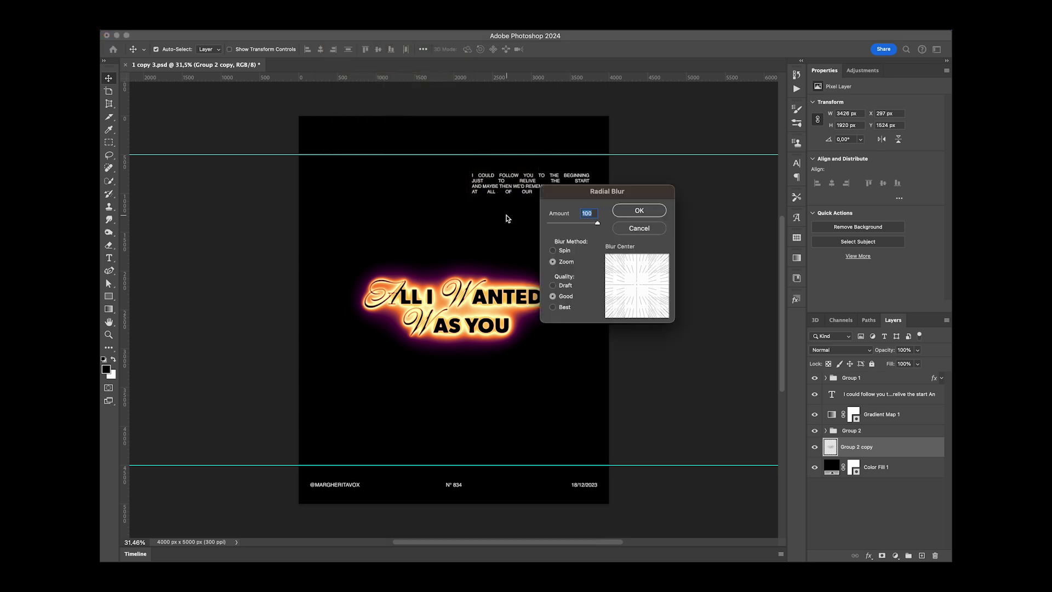
pyautogui.click(655, 211)
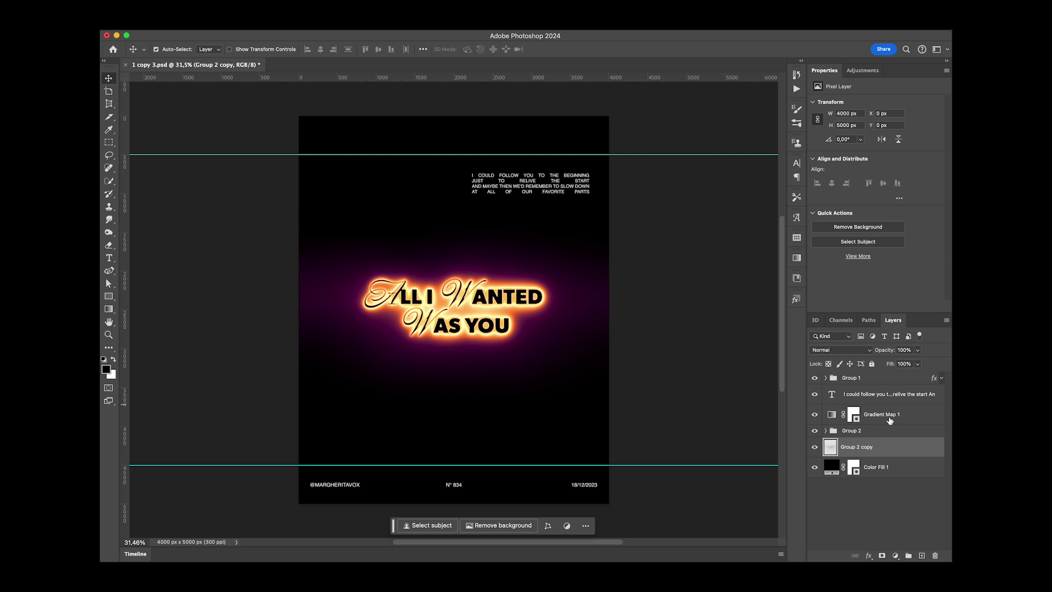
# - Move the small text layer beneath Gradient Map 1 and keep a duplicate above it
pyautogui.click(914, 418)
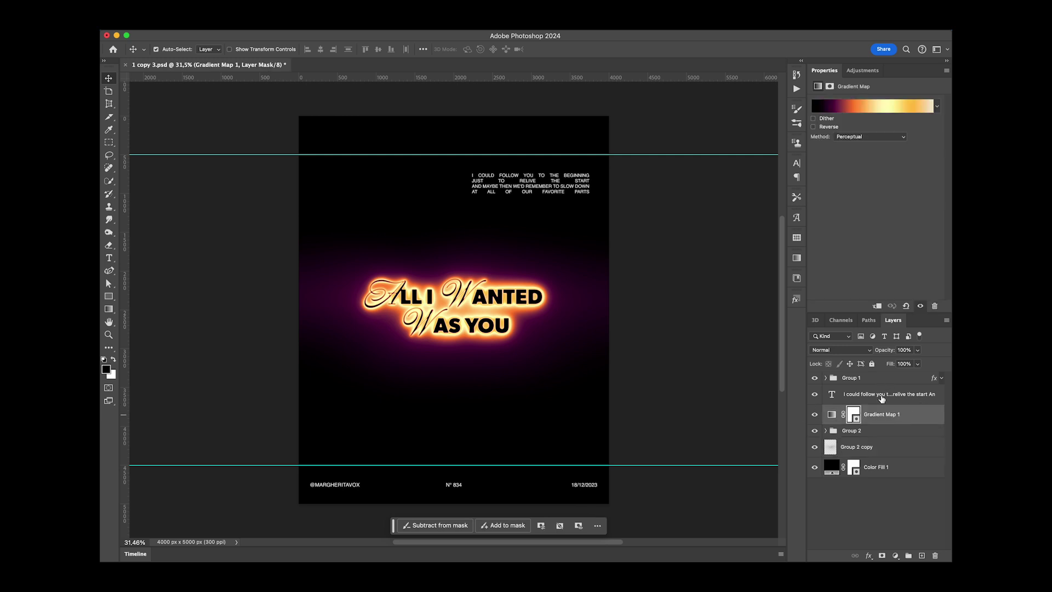
pyautogui.moveTo(883, 398); pyautogui.dragTo(863, 392)
pyautogui.press('super+j')
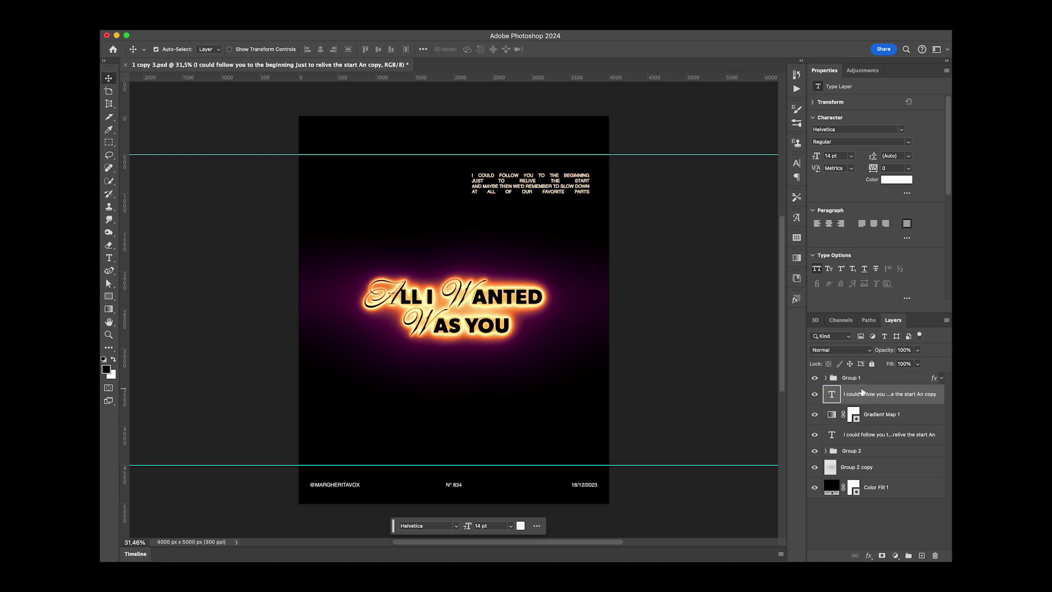
# - Move both small text layers to the poster's bottom centre
pyautogui.keyDown('super'); pyautogui.click(864, 435); pyautogui.keyUp('super')
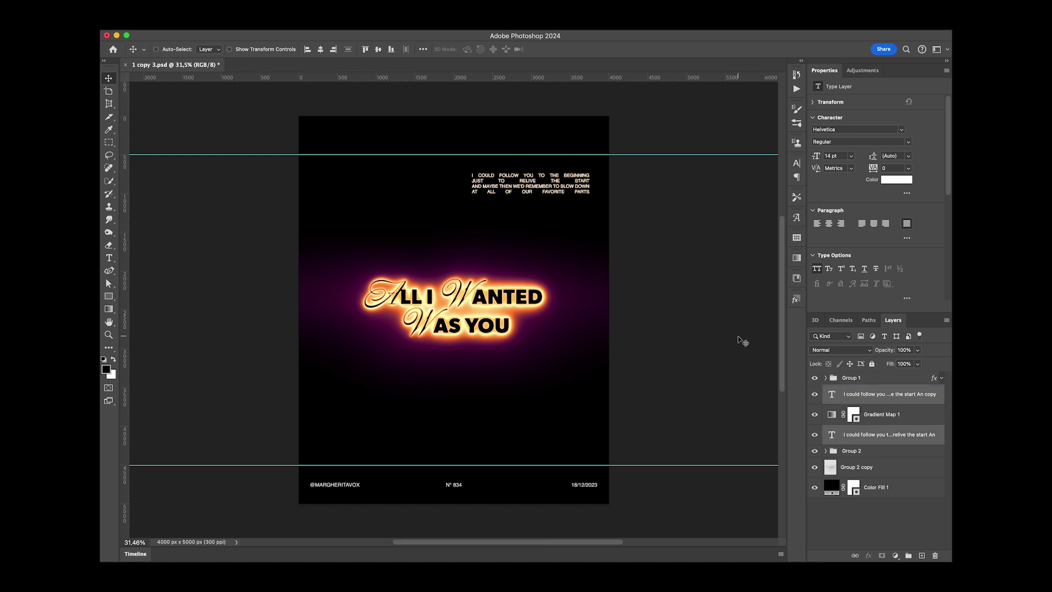
pyautogui.press('super+t')
pyautogui.moveTo(556, 186); pyautogui.dragTo(471, 440)
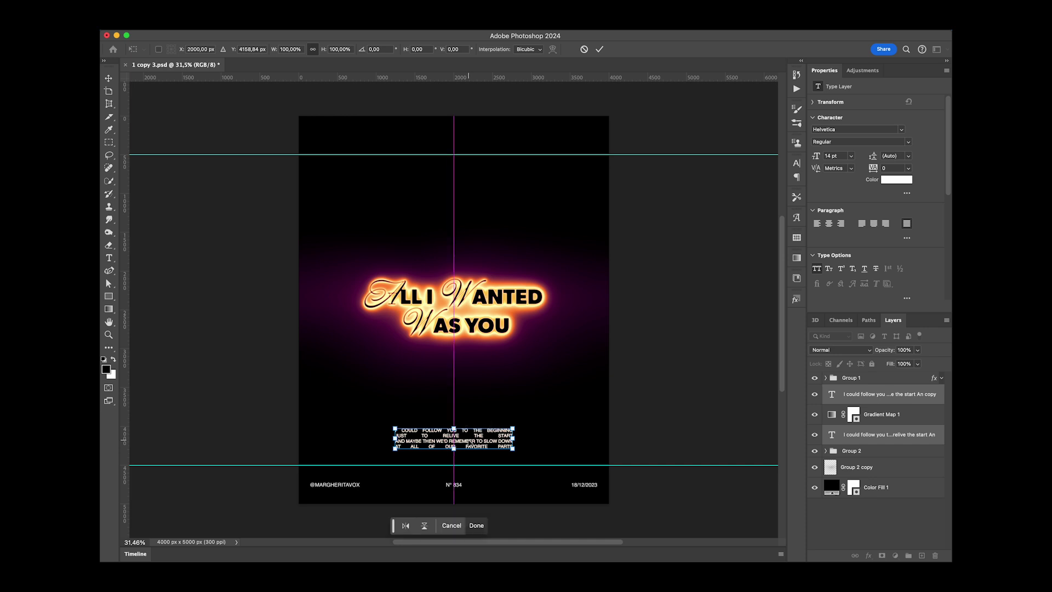
pyautogui.press('Return')
pyautogui.click(877, 439)
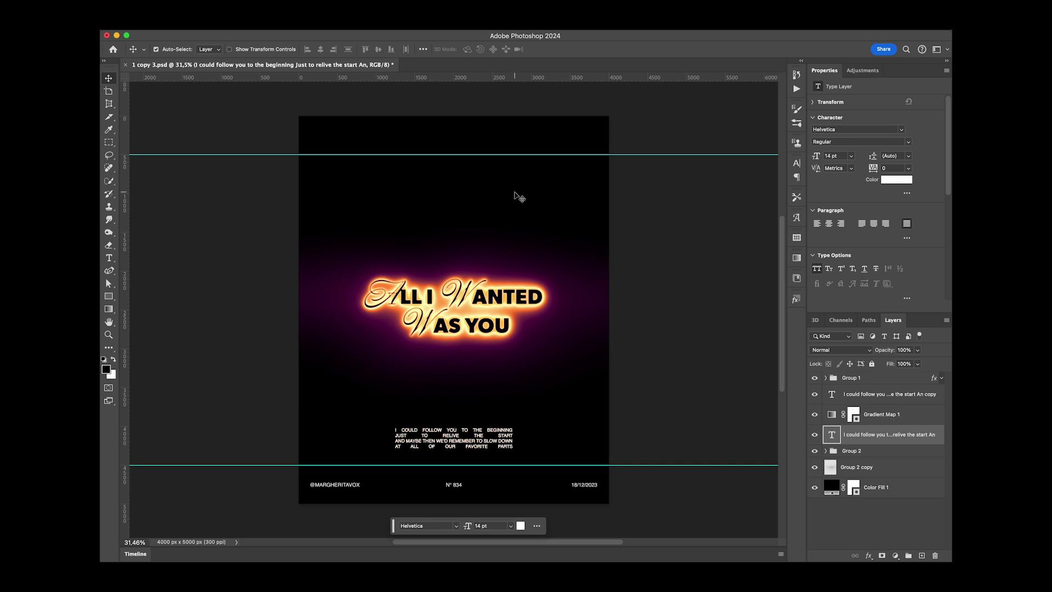
# - Convert the lower text layer to a smart object with a 10 px Gaussian Blur
pyautogui.click(340, 25)
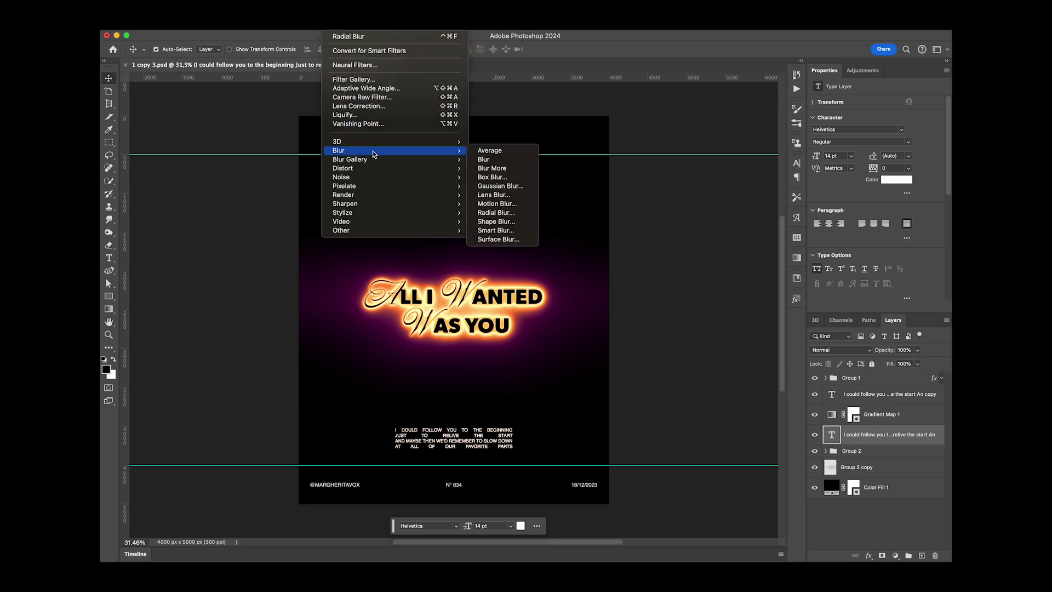
pyautogui.click(510, 187)
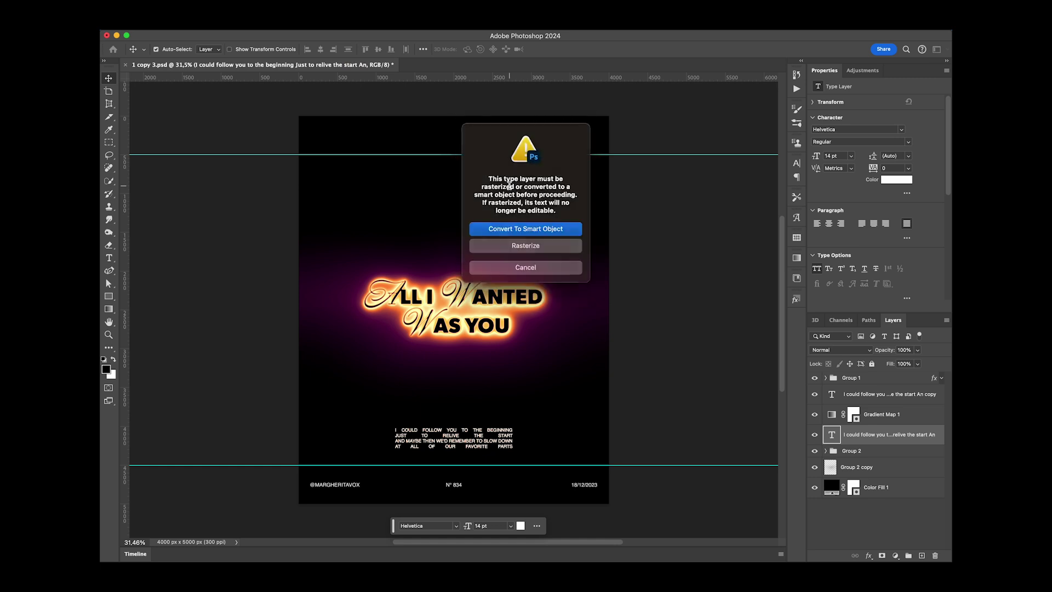
pyautogui.click(529, 229)
pyautogui.moveTo(366, 213); pyautogui.dragTo(342, 207)
pyautogui.write('10')
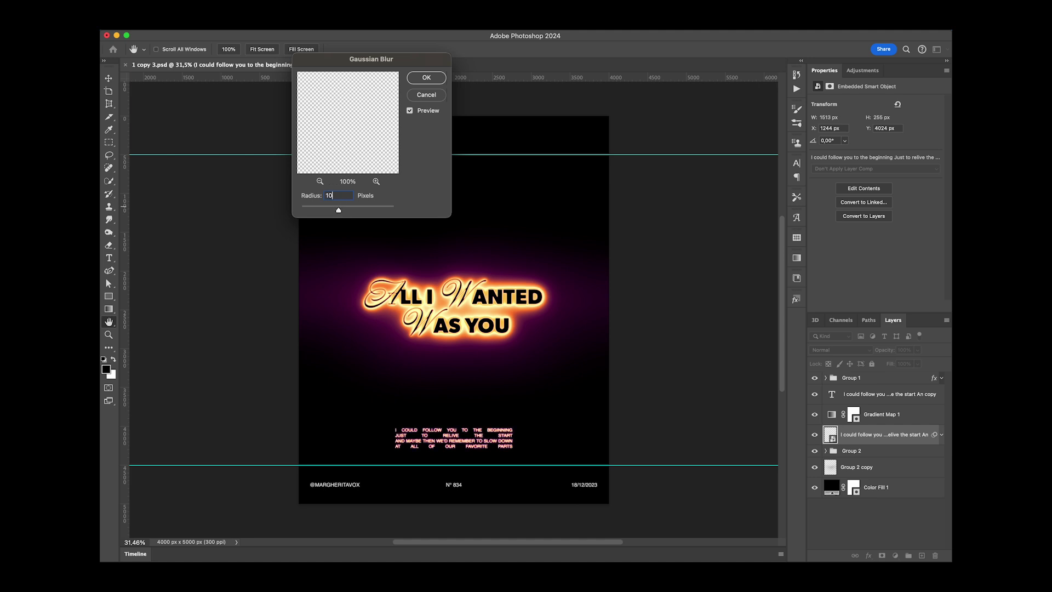
pyautogui.press('Return')
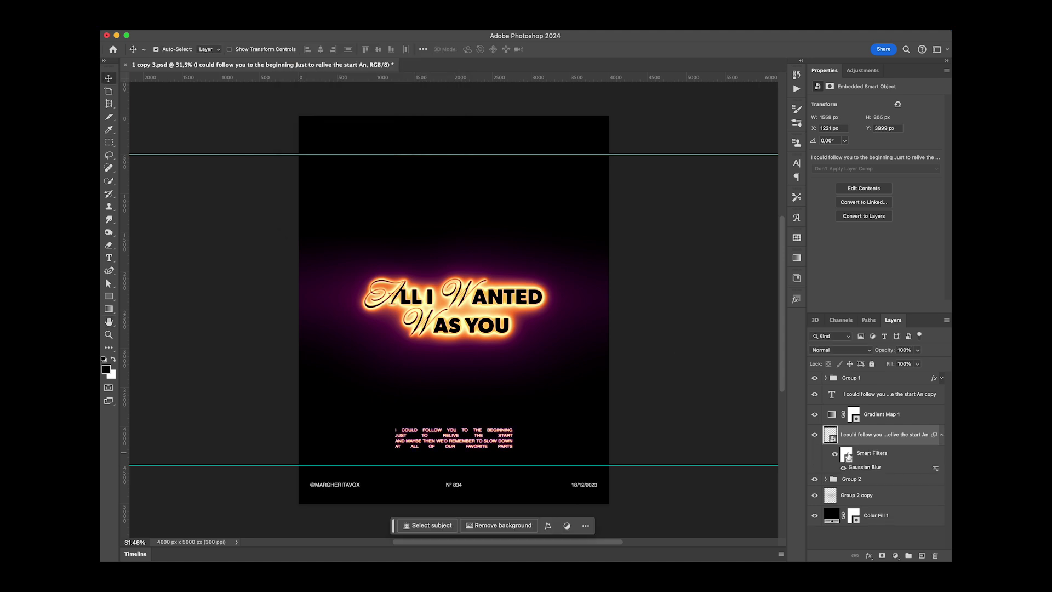
# - Set the blurred text layer's opacity to 60%
pyautogui.click(941, 435)
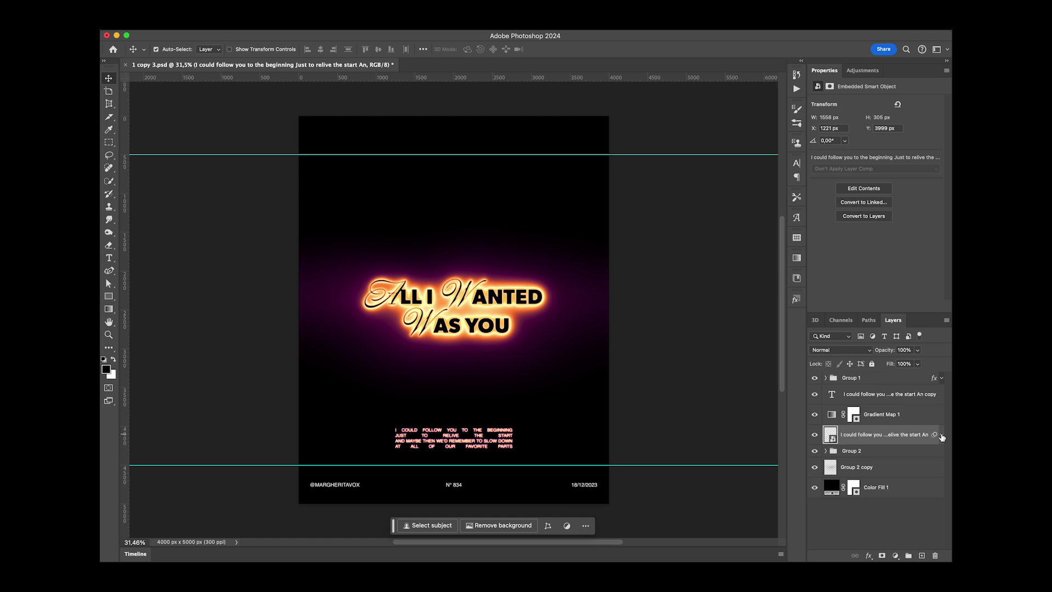
pyautogui.click(904, 351)
pyautogui.write('20')
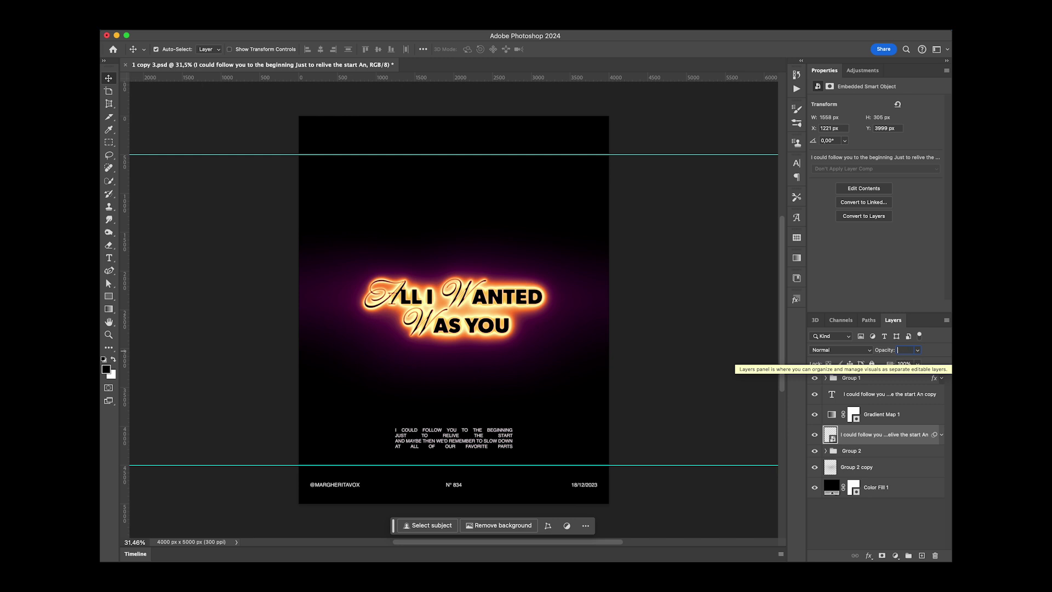
pyautogui.write('60')
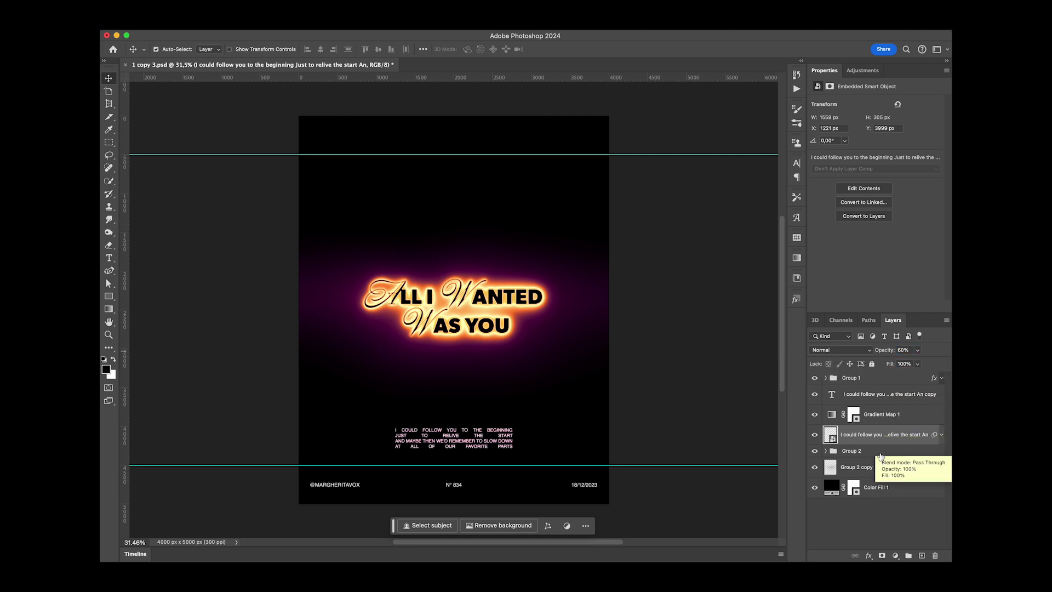
# - Open the Patterns library and test the line pattern on the text, then undo
pyautogui.click(891, 397)
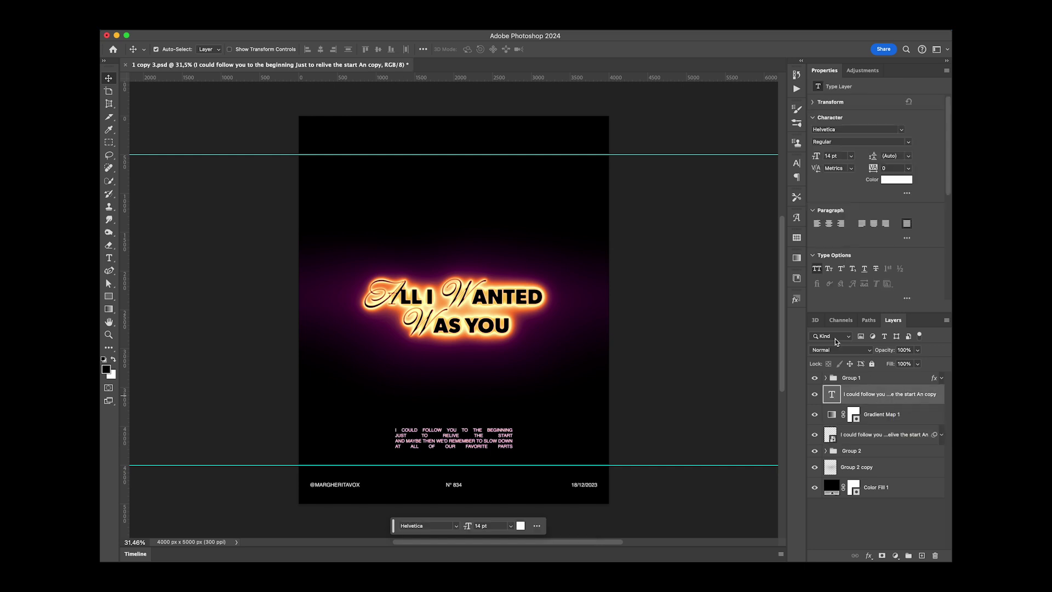
pyautogui.click(797, 238)
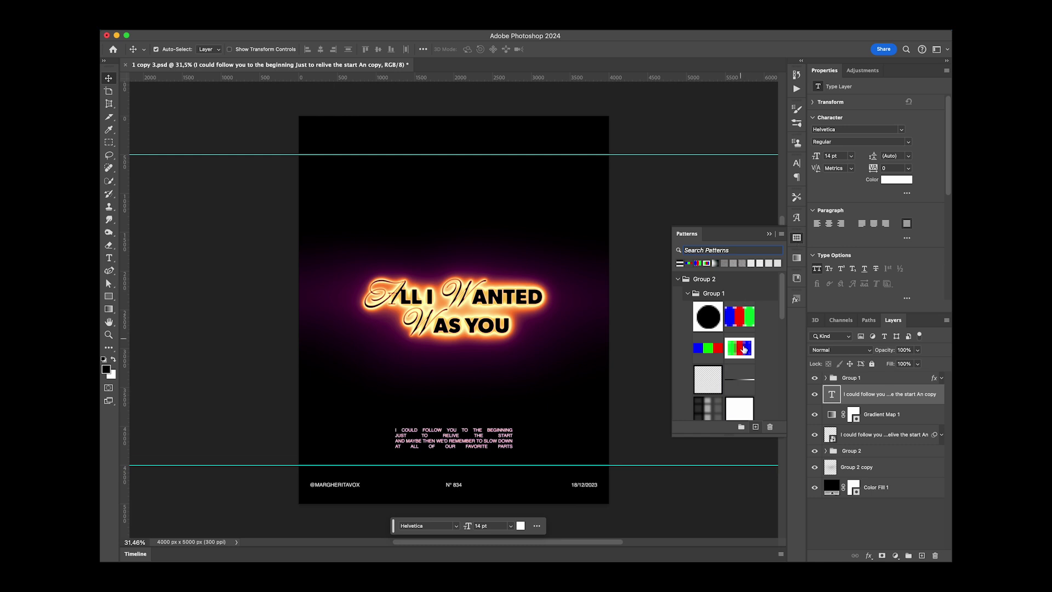
pyautogui.scroll(-1, 747, 362)
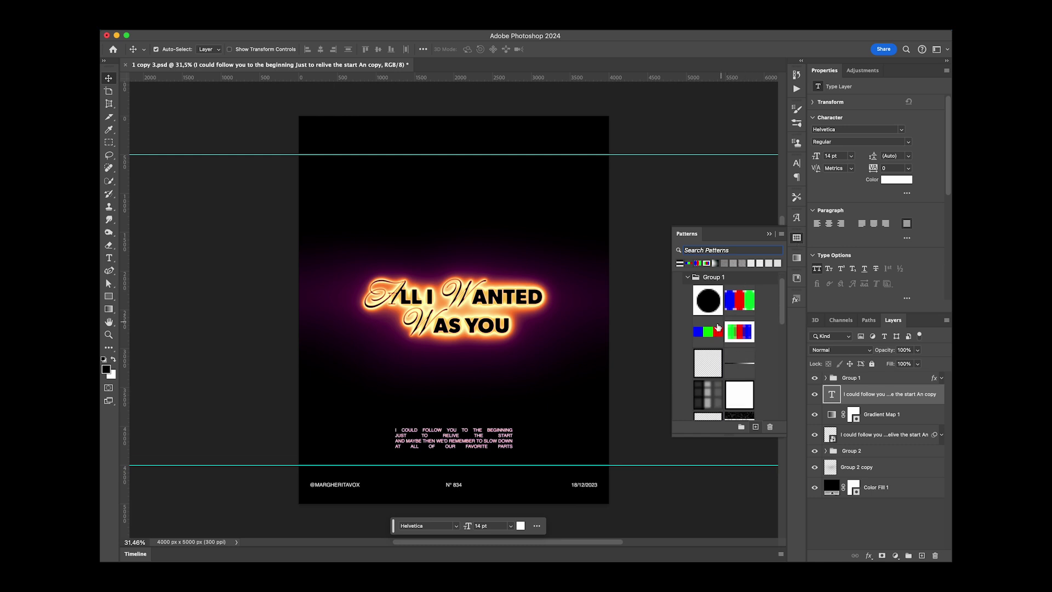
pyautogui.scroll(-2, 710, 387)
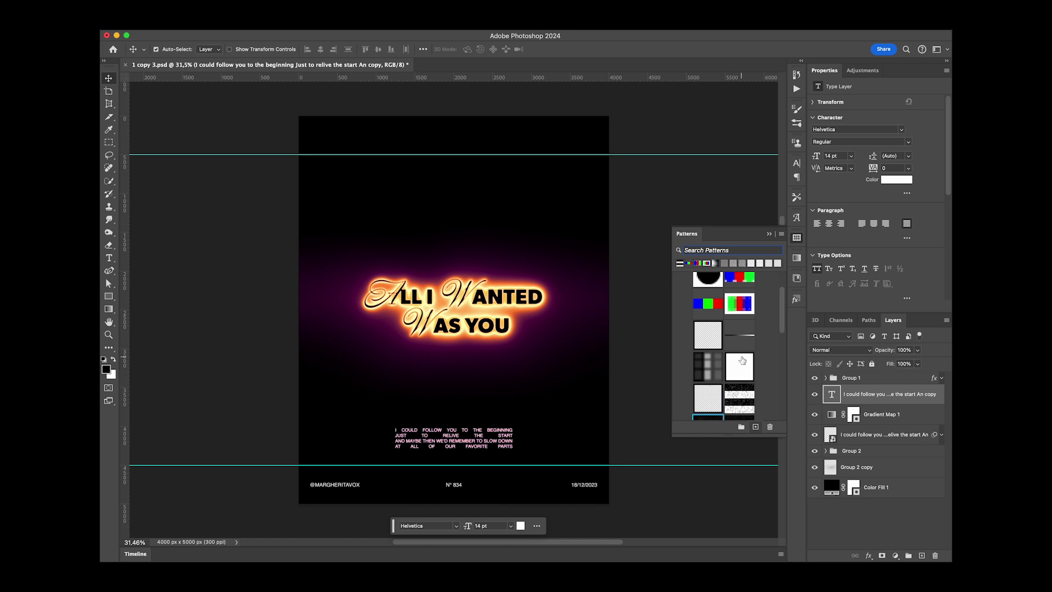
pyautogui.scroll(1, 741, 357)
pyautogui.click(739, 349)
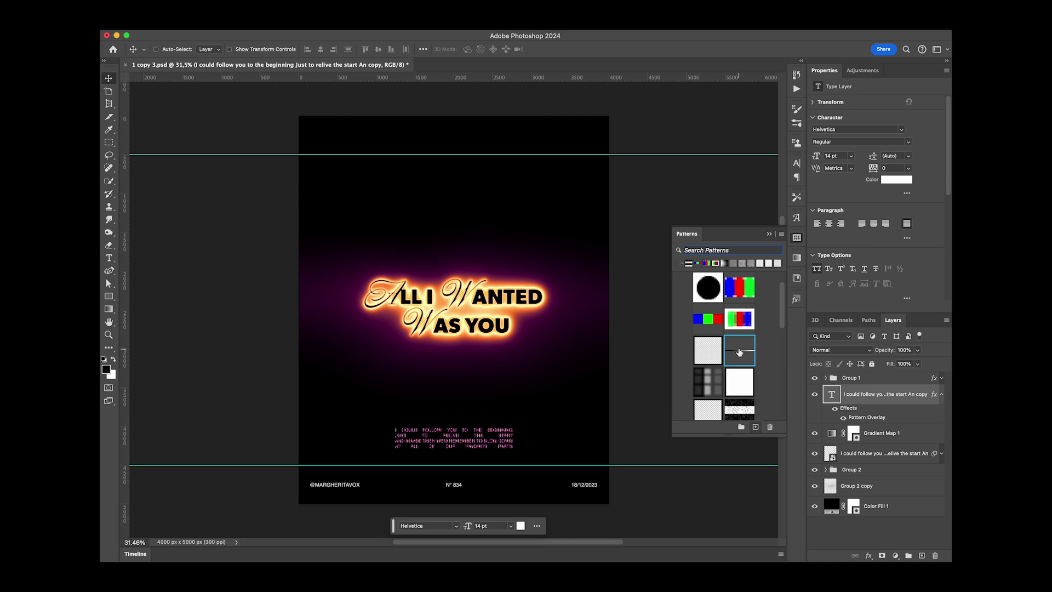
pyautogui.press('super+z')
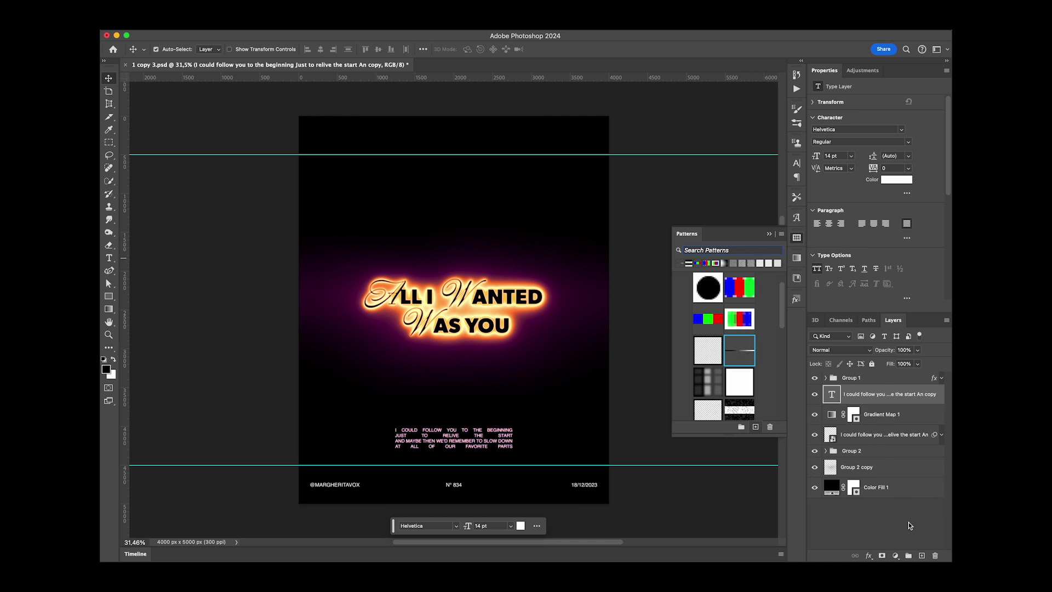
# - Create a Pattern Fill 1 layer of fine vertical line stripes covering the poster
pyautogui.click(923, 556)
pyautogui.click(738, 351)
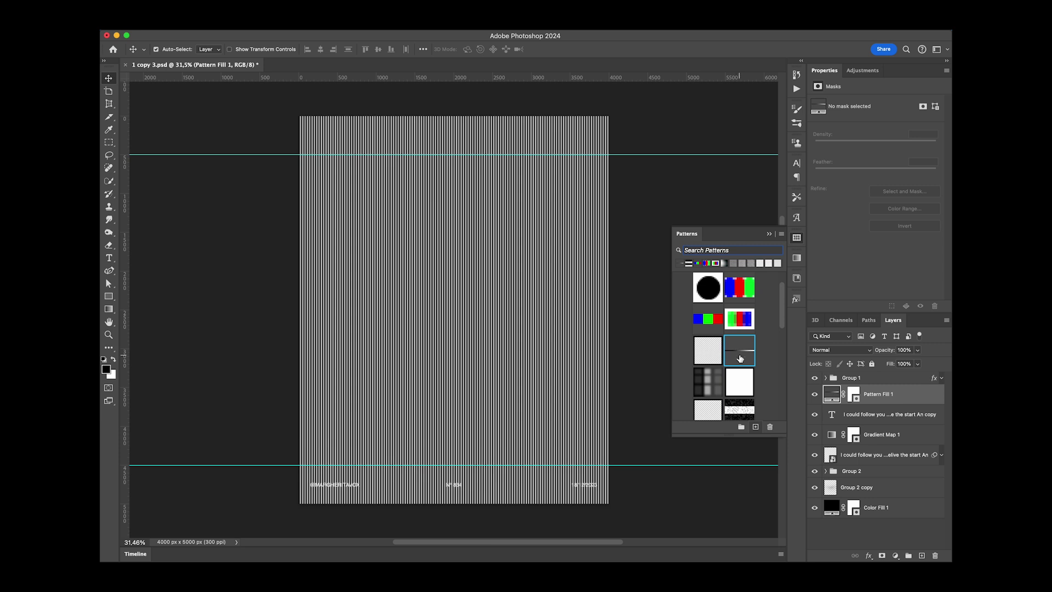
pyautogui.scroll(10, 451, 199)
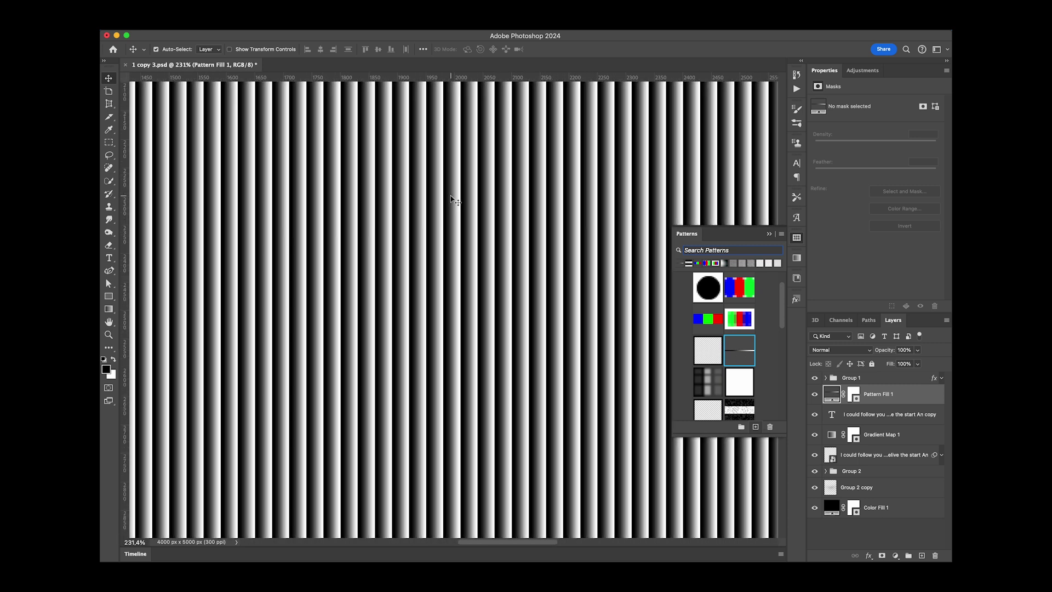
pyautogui.scroll(10, 452, 199)
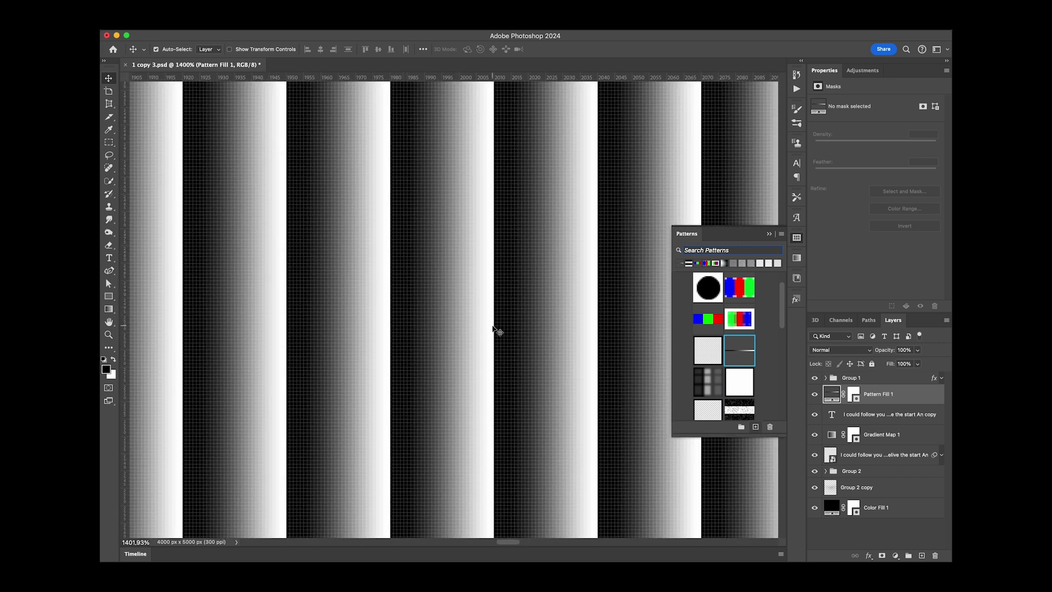
pyautogui.press('z')
pyautogui.moveTo(496, 331); pyautogui.dragTo(406, 296)
pyautogui.hscroll(3, 406, 296)
pyautogui.press('v')
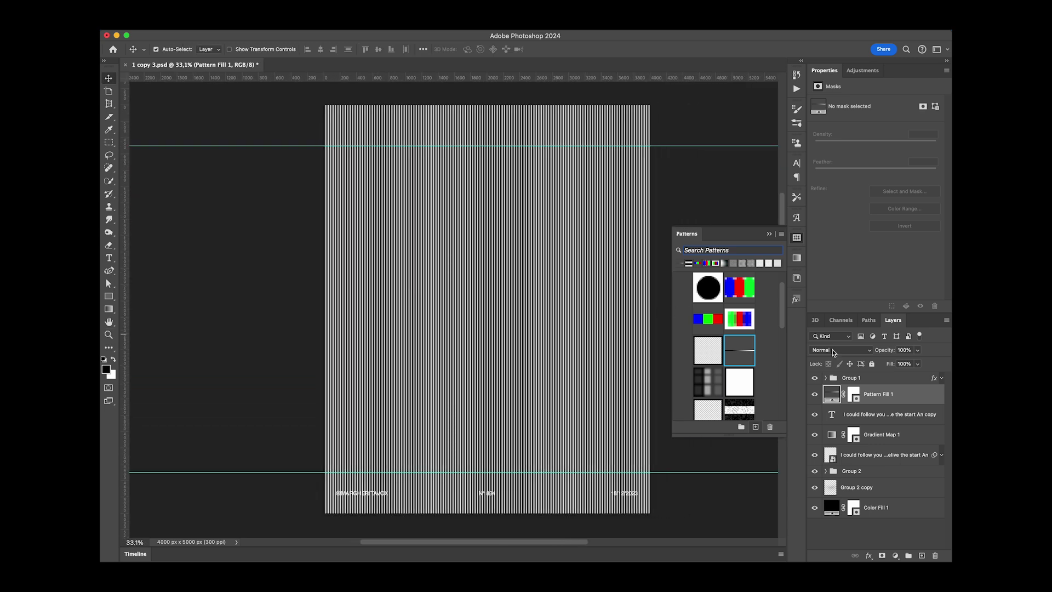
pyautogui.click(834, 352)
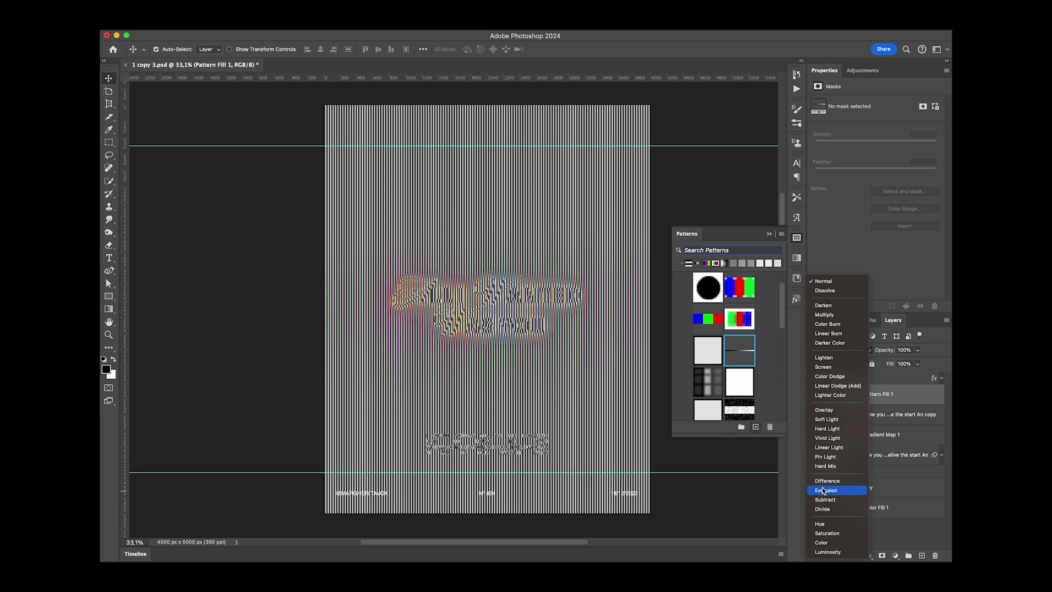
# - Try the RGB stripe patterns and settle on the green-red-blue pattern
pyautogui.press('Escape')
pyautogui.click(736, 325)
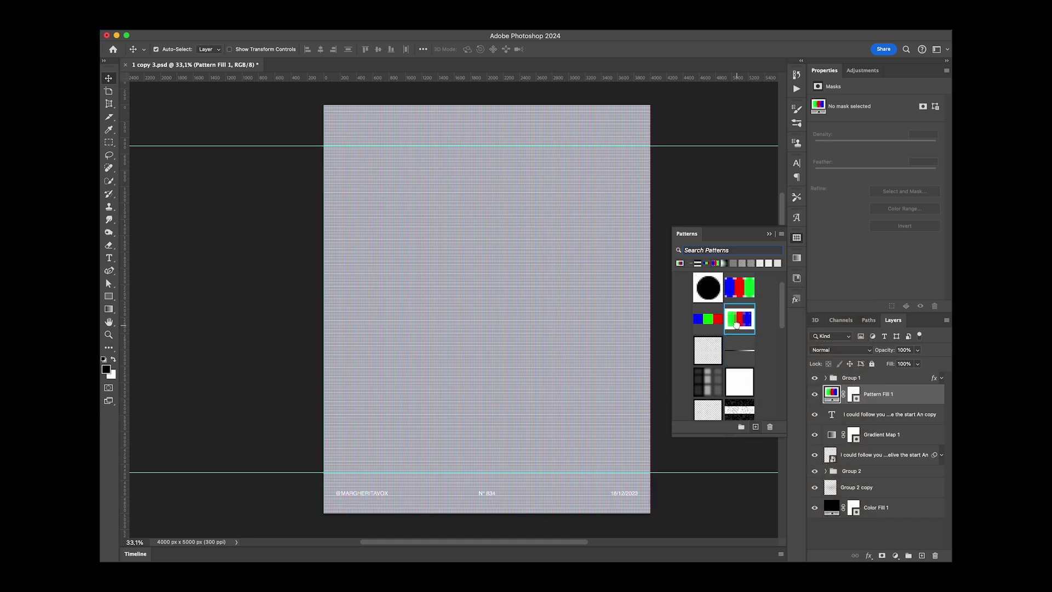
pyautogui.click(714, 321)
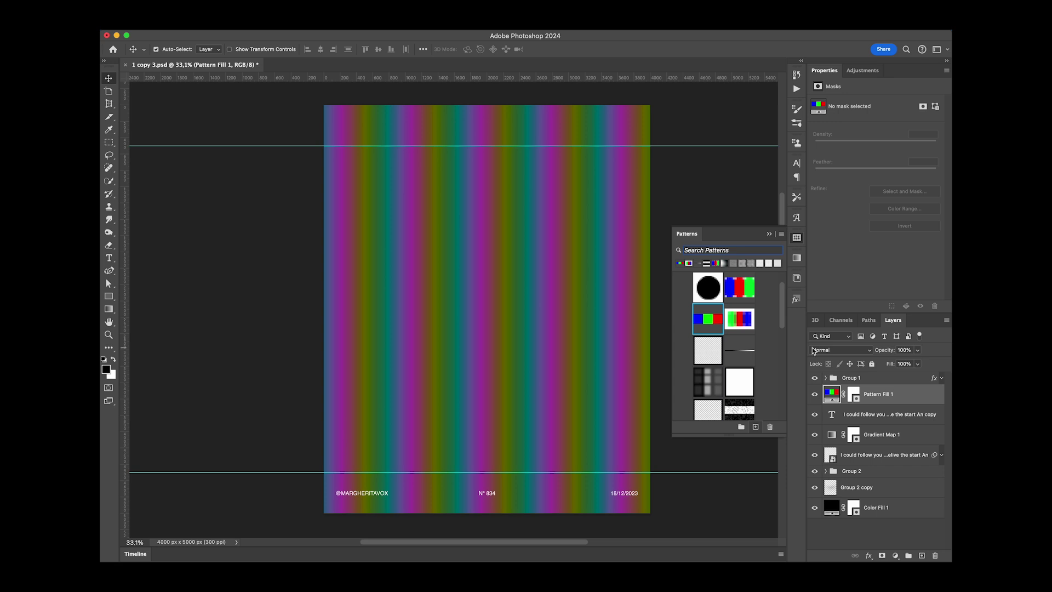
pyautogui.click(744, 285)
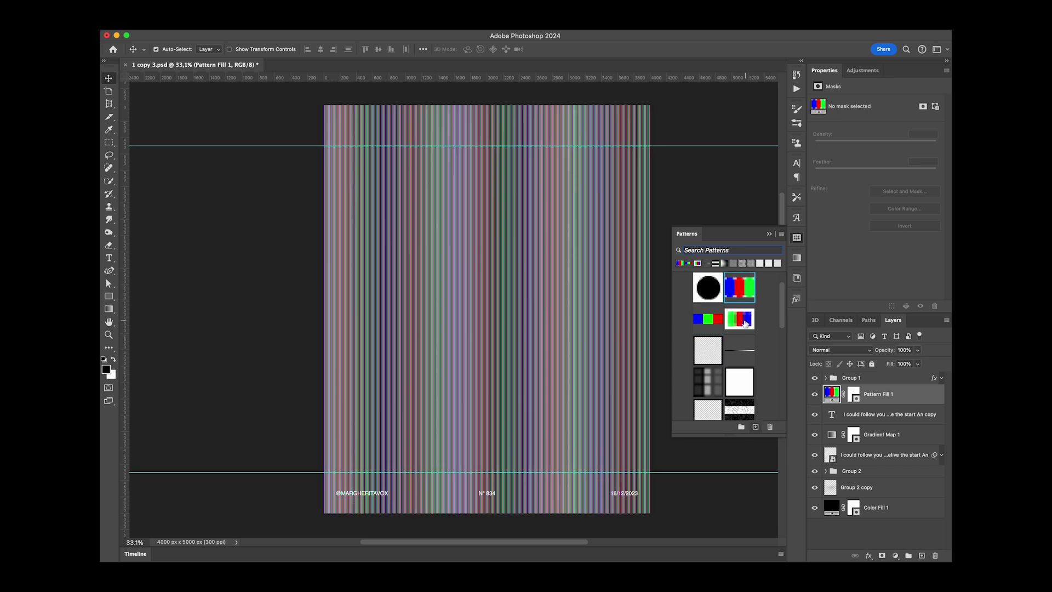
pyautogui.click(745, 324)
# - Set Pattern Fill 1 to Overlay blending at 50% opacity
pyautogui.click(840, 351)
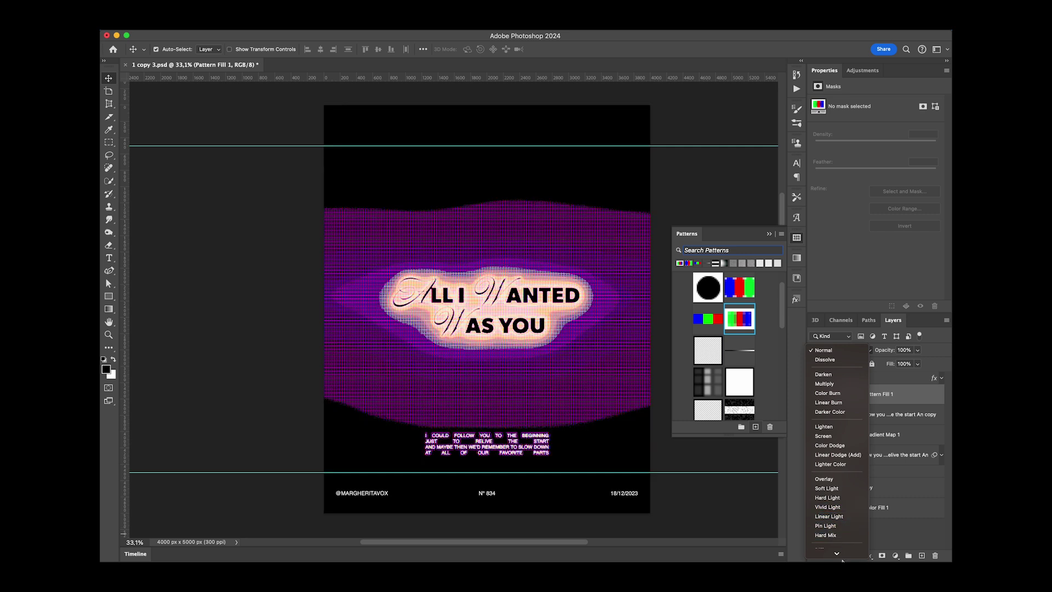
pyautogui.scroll(-3, 844, 539)
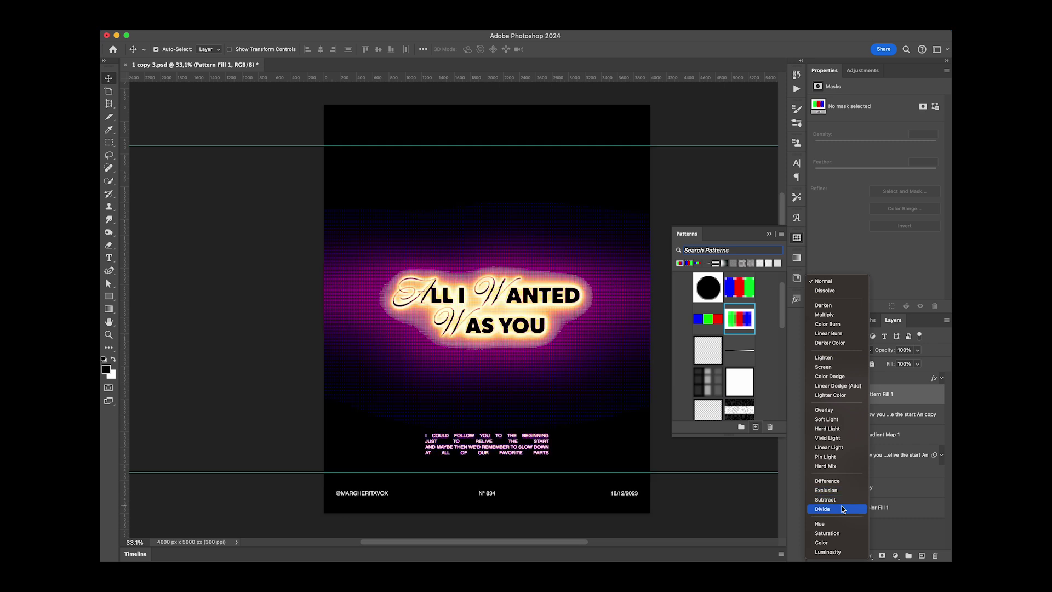
pyautogui.click(833, 410)
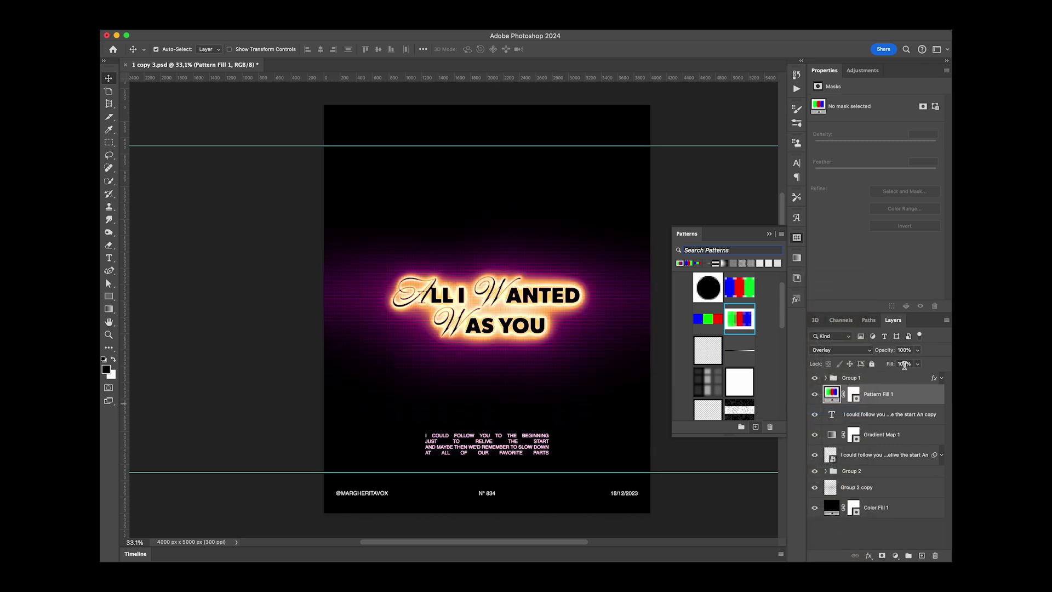
pyautogui.click(904, 350)
pyautogui.write('50')
pyautogui.press('Return')
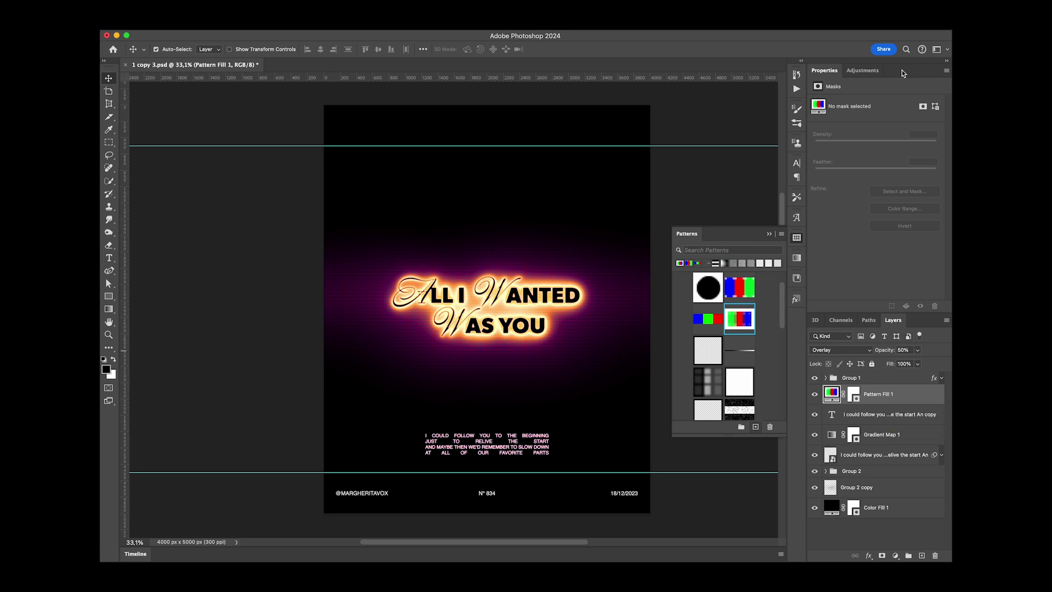
# - Add a Curves adjustment above Pattern Fill 1, lifting shadows and lowering highlights
pyautogui.click(856, 71)
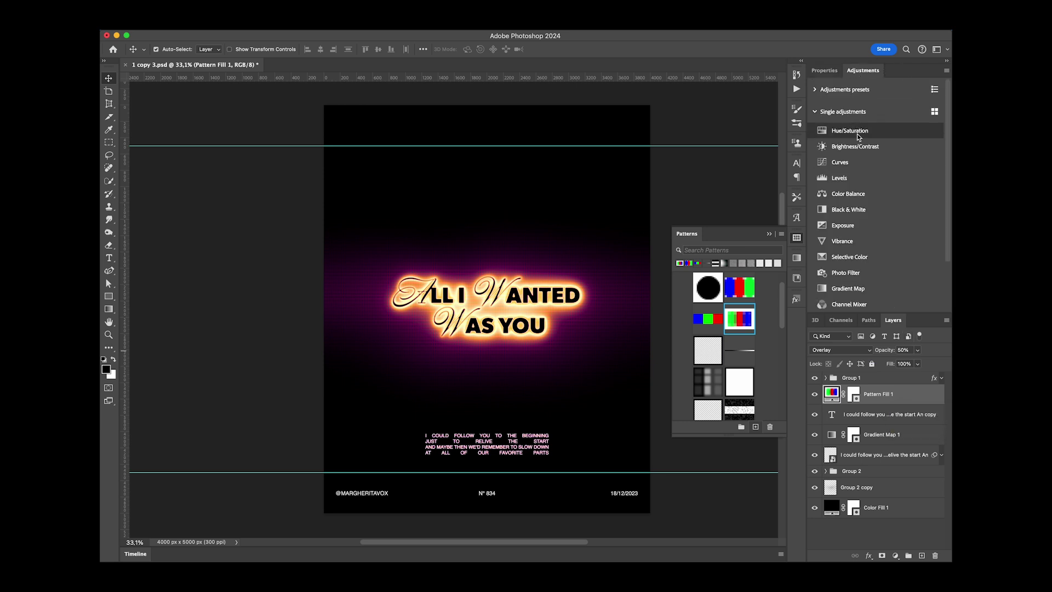
pyautogui.click(841, 162)
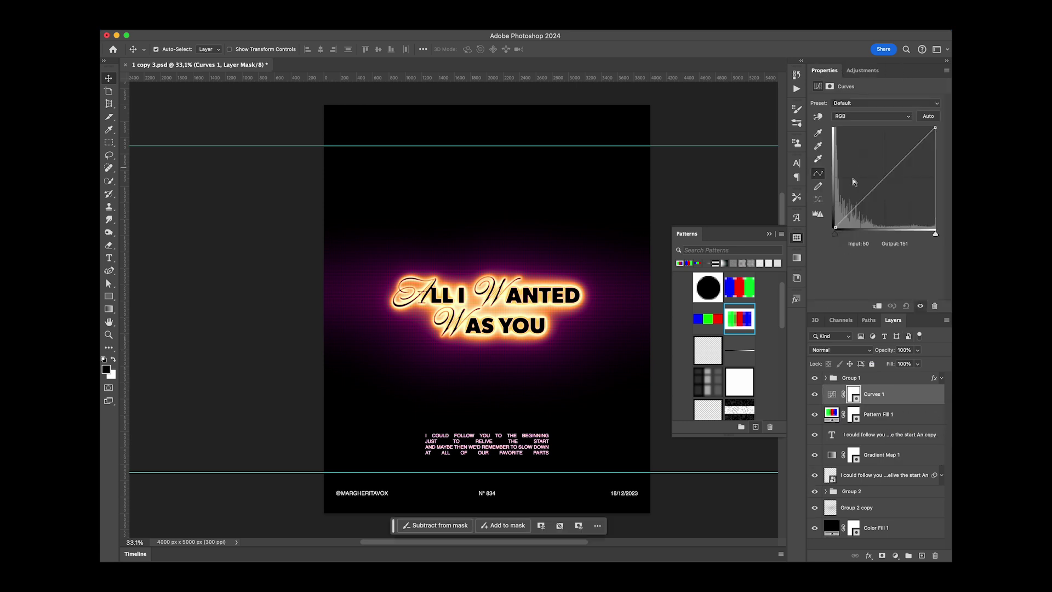
pyautogui.moveTo(858, 208)
pyautogui.mouseDown()
pyautogui.moveTo(854, 184)
pyautogui.moveTo(857, 202)
pyautogui.mouseUp()
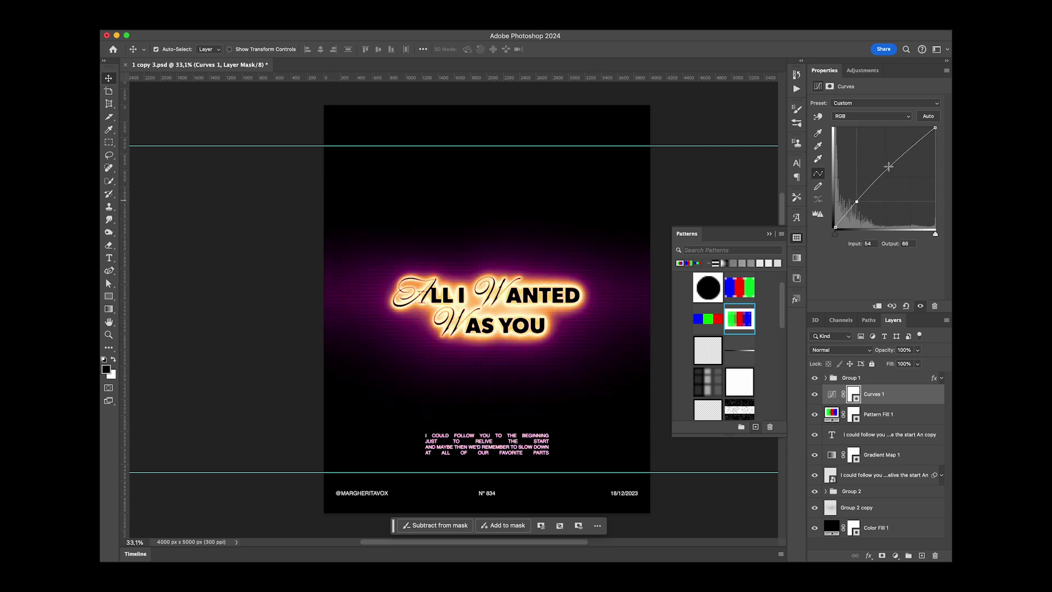
pyautogui.moveTo(899, 159); pyautogui.dragTo(908, 164)
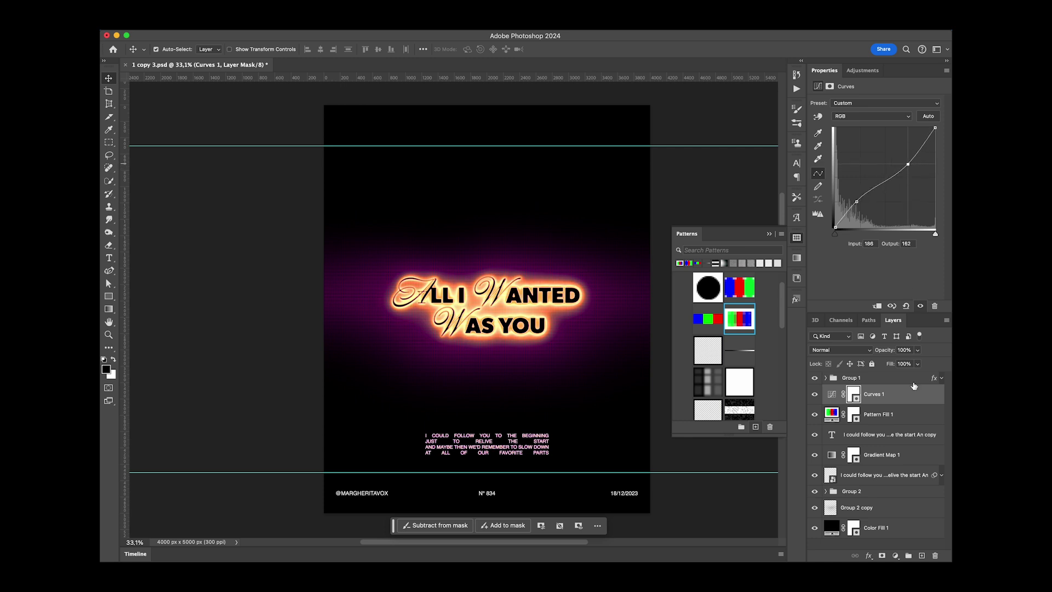
pyautogui.click(919, 401)
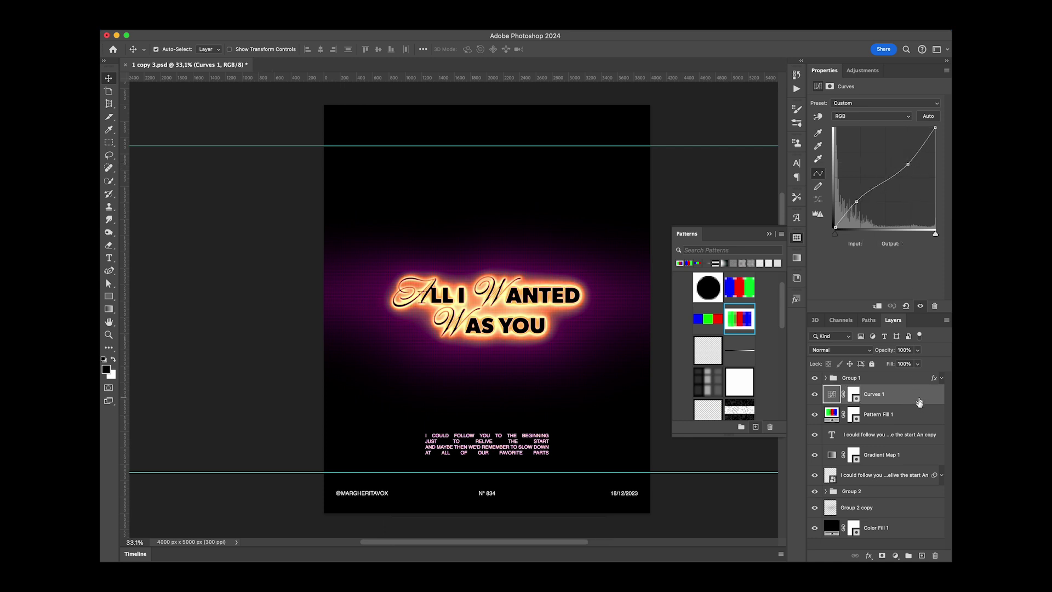
pyautogui.keyDown('shift'); pyautogui.click(902, 510); pyautogui.keyUp('shift')
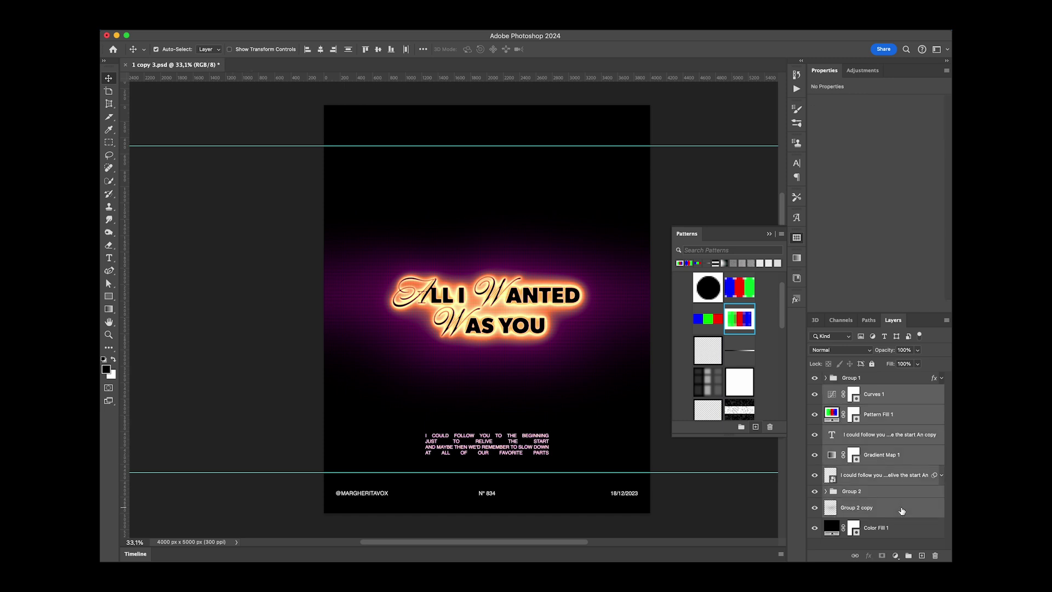
# - Group the poster layers as Group 3 and merge its copy with a black Color Fill copy
pyautogui.hotkey('ctrl', 'g')
pyautogui.hotkey('ctrl', 'j')
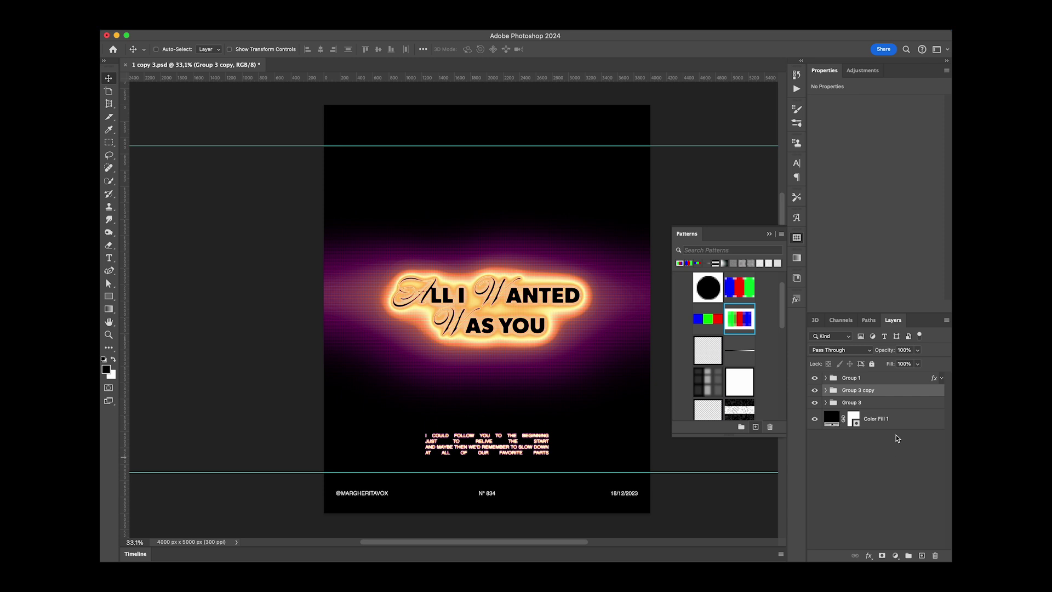
pyautogui.moveTo(883, 429); pyautogui.dragTo(888, 404)
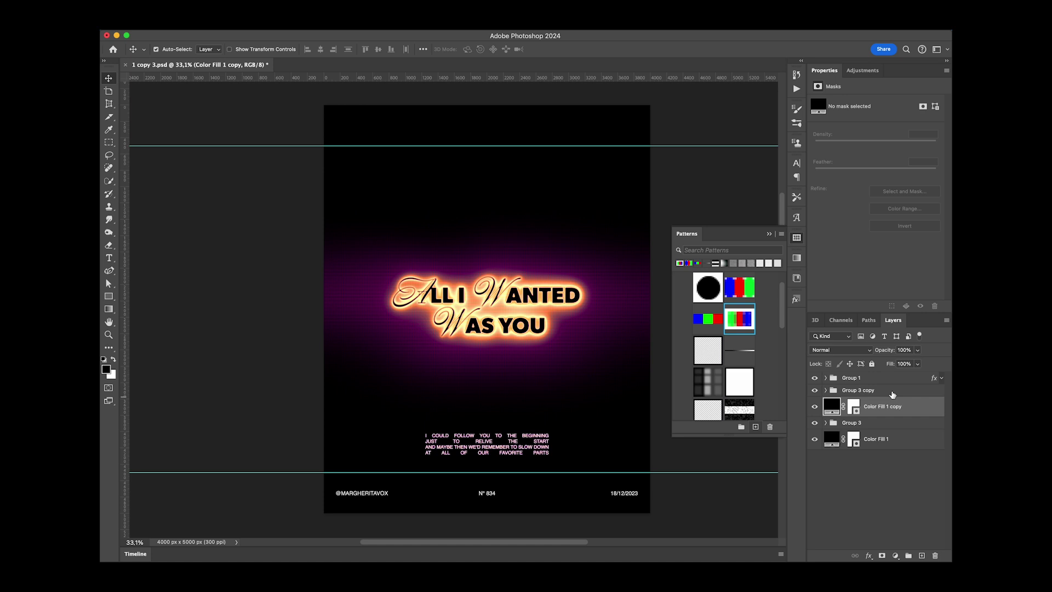
pyautogui.keyDown('shift'); pyautogui.click(892, 394); pyautogui.keyUp('shift')
pyautogui.hotkey('ctrl', 'e')
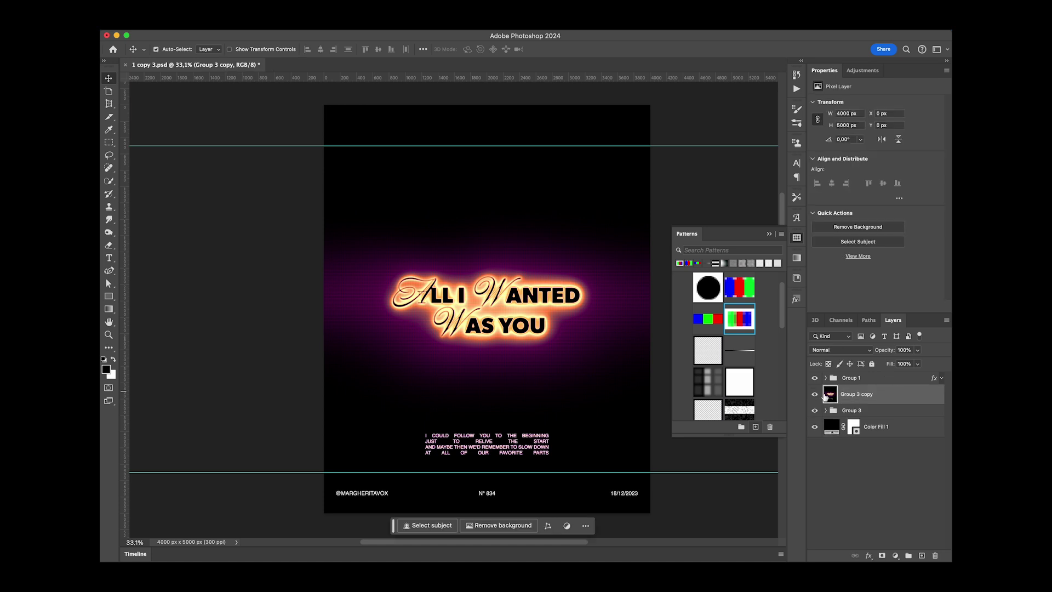
pyautogui.click(815, 394)
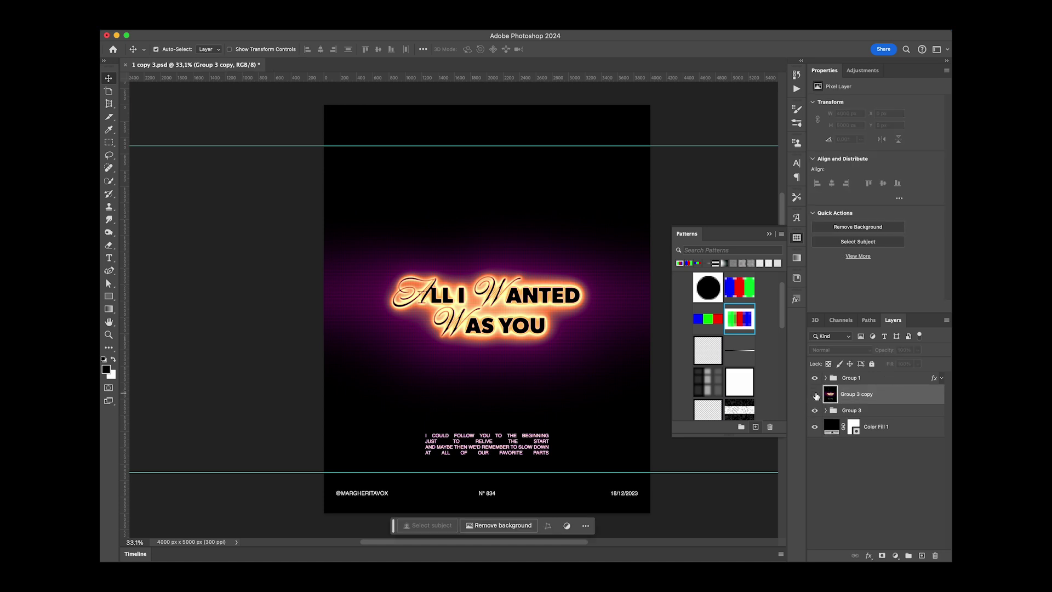
pyautogui.click(816, 395)
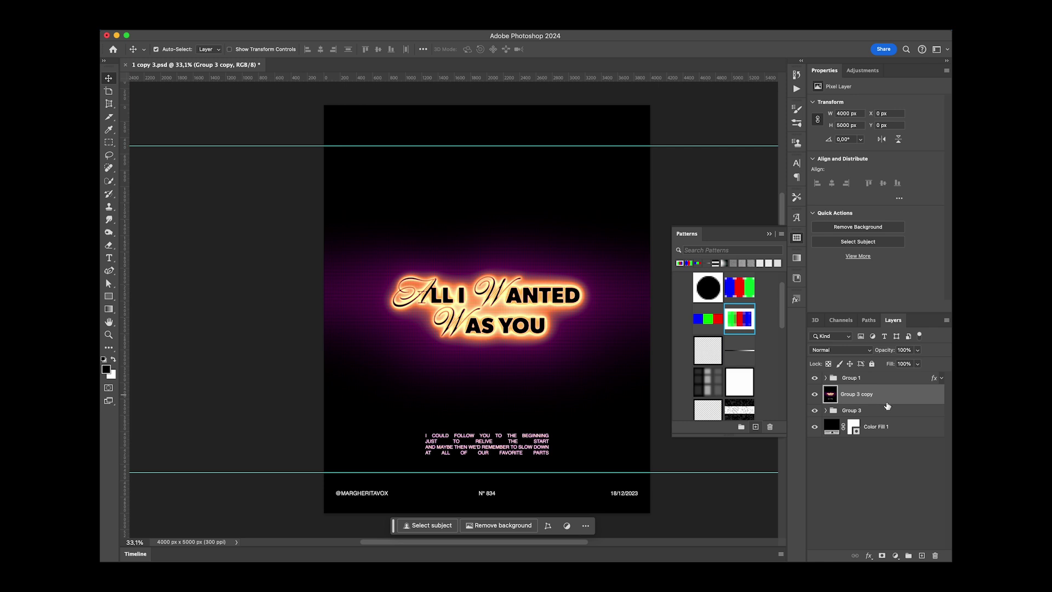
pyautogui.click(330, 29)
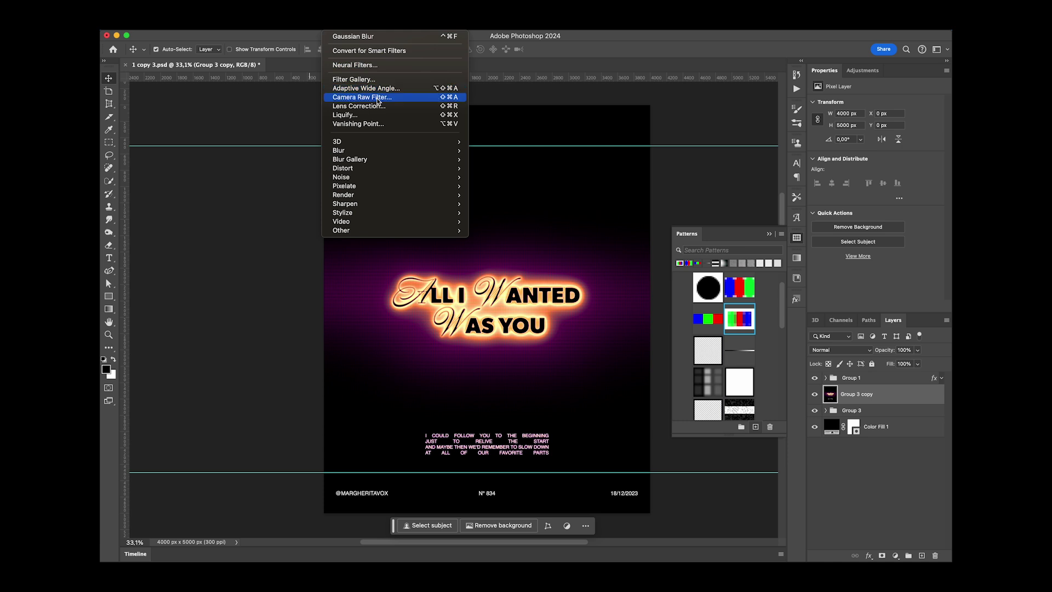
# - In Camera Raw, set hue shifts of Reds -69, Purples -100 and Magentas -78
pyautogui.click(377, 99)
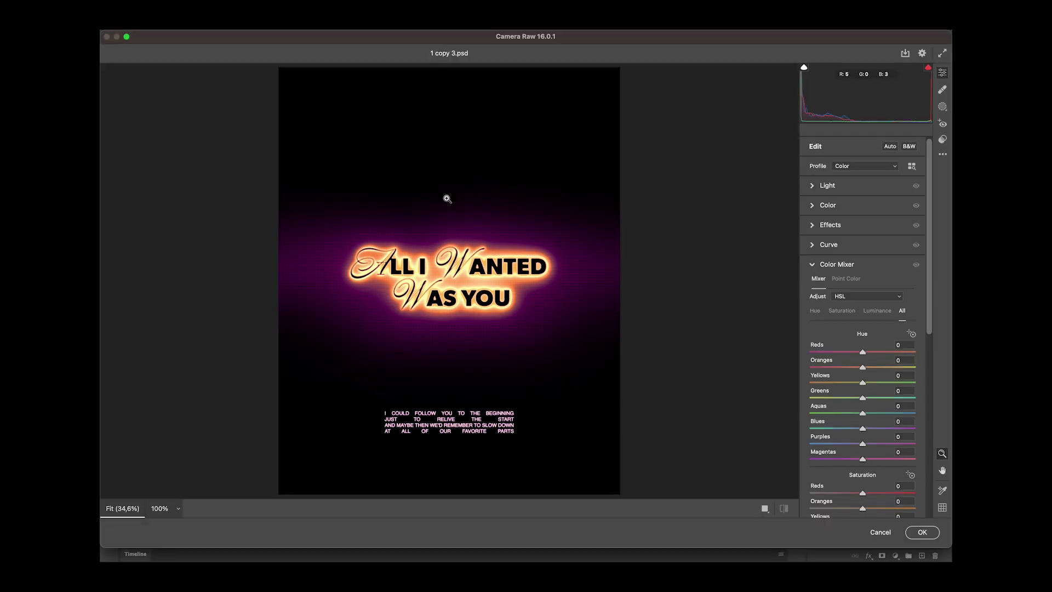
pyautogui.moveTo(456, 249); pyautogui.dragTo(488, 253)
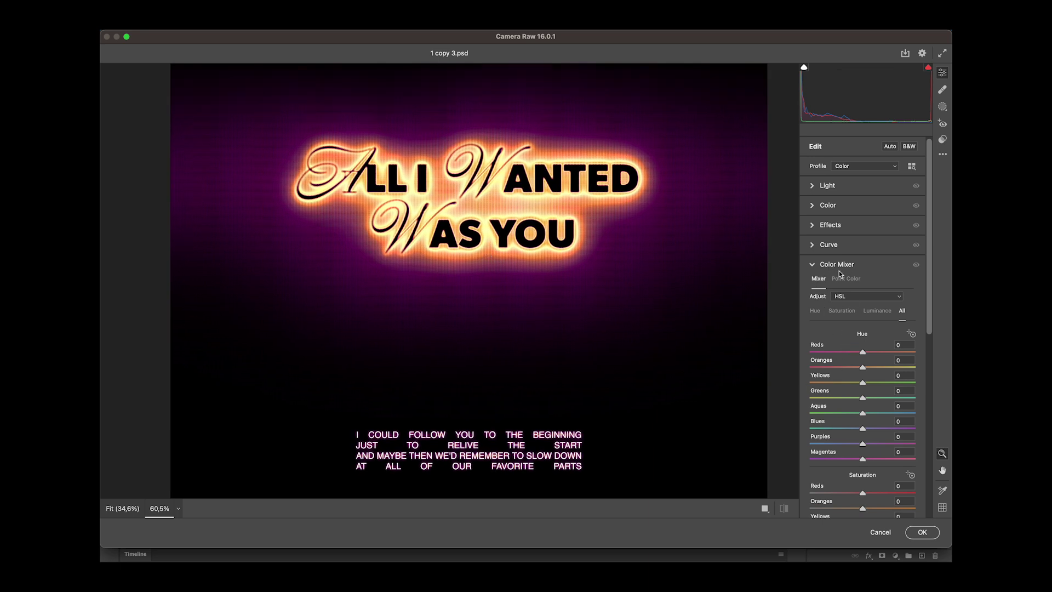
pyautogui.moveTo(863, 353); pyautogui.dragTo(803, 448)
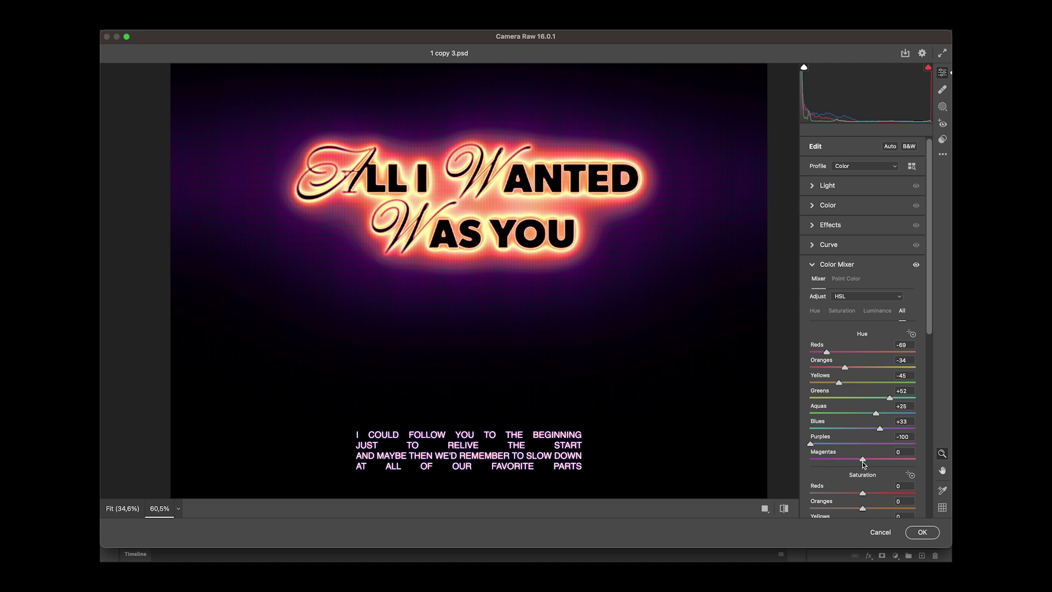
pyautogui.moveTo(864, 462); pyautogui.dragTo(823, 469)
# - Raise the Saturation of the reds and magentas in the Color Mixer
pyautogui.scroll(-4, 836, 399)
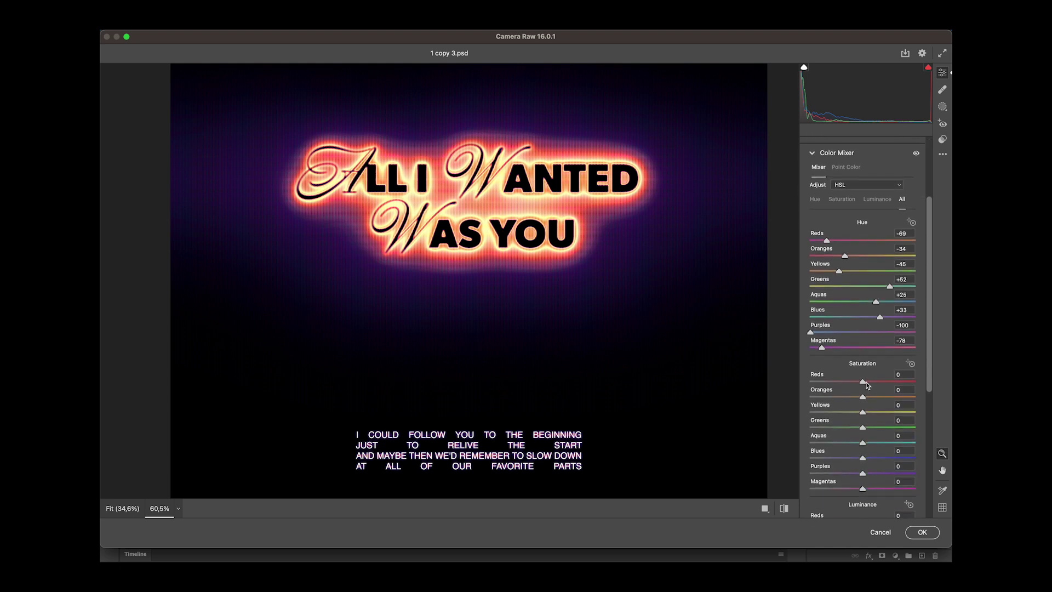
pyautogui.moveTo(864, 382); pyautogui.dragTo(877, 475)
pyautogui.scroll(-3, 846, 421)
pyautogui.scroll(-1, 848, 414)
pyautogui.moveTo(864, 404); pyautogui.dragTo(899, 404)
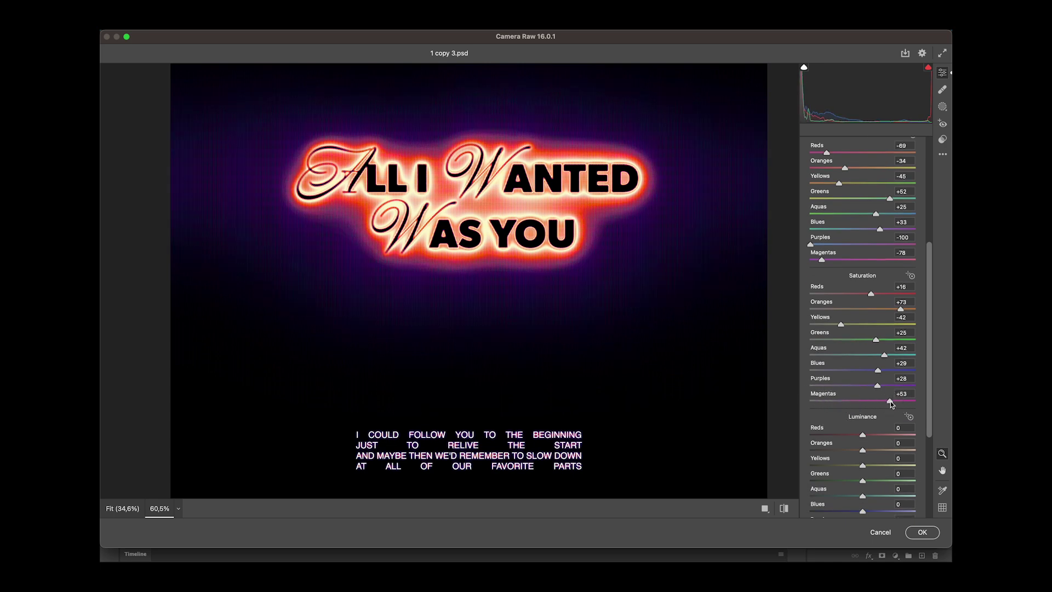
# - Shift the Luminance sliders, including yellows, aquas and magentas, for a deeper orange-red glow
pyautogui.scroll(-4, 843, 359)
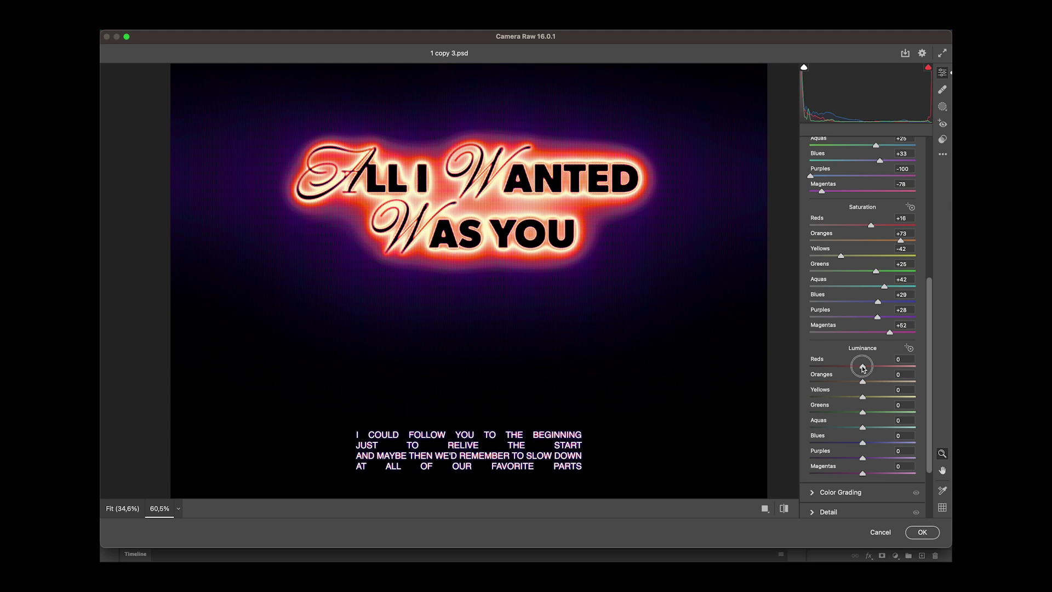
pyautogui.moveTo(863, 367); pyautogui.dragTo(834, 382)
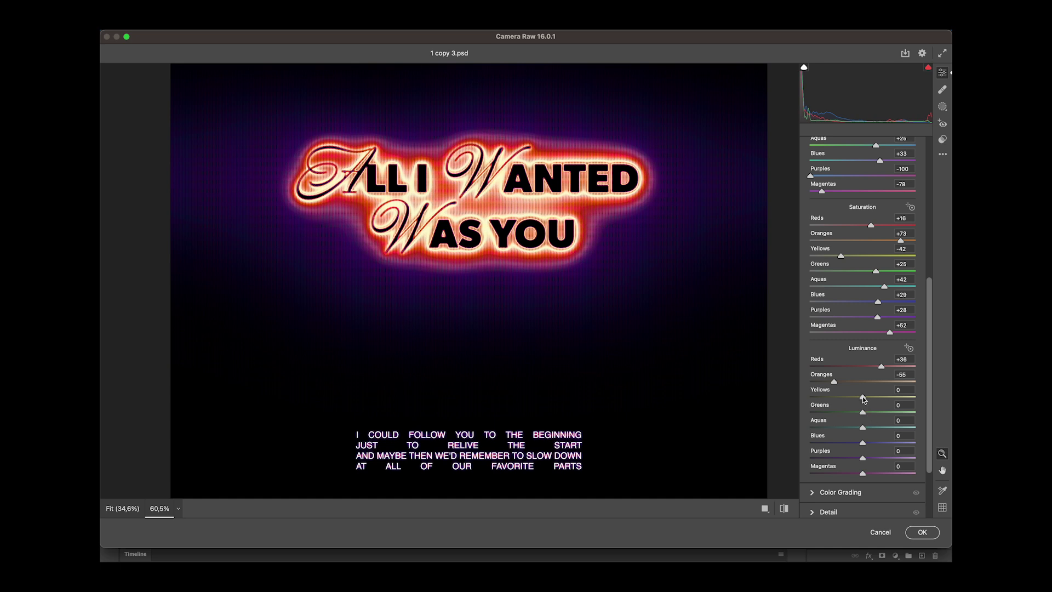
pyautogui.moveTo(864, 399); pyautogui.dragTo(820, 416)
pyautogui.moveTo(864, 428); pyautogui.dragTo(873, 462)
pyautogui.moveTo(863, 473); pyautogui.dragTo(888, 477)
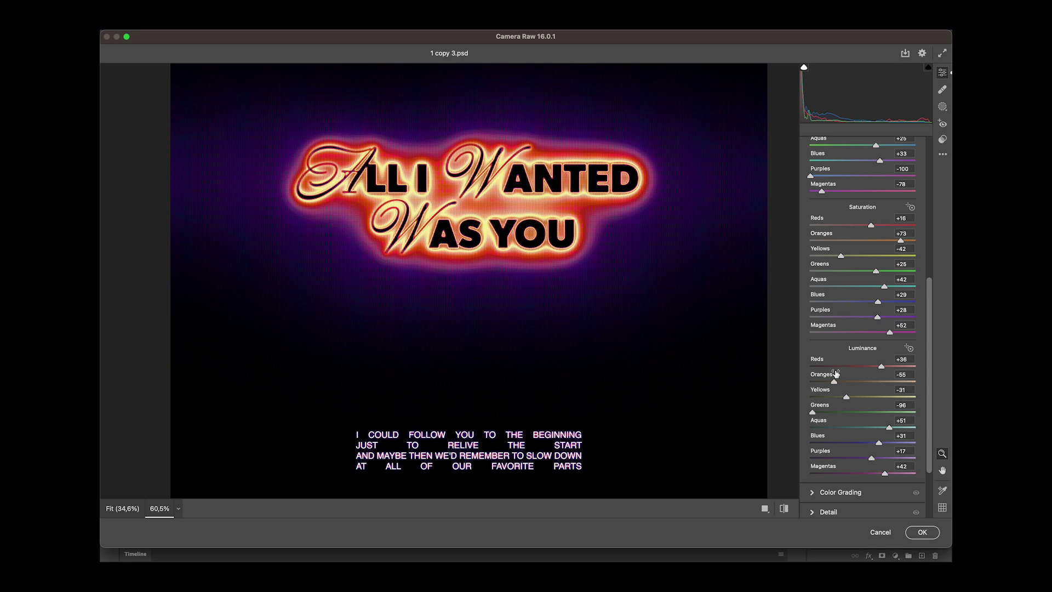
pyautogui.scroll(-3, 835, 370)
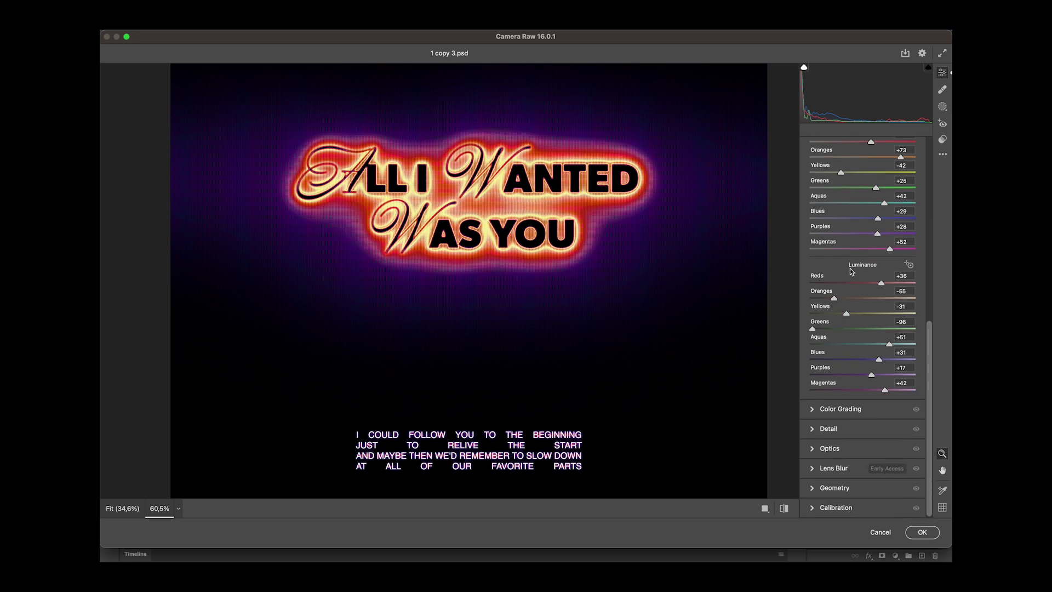
pyautogui.scroll(10, 849, 268)
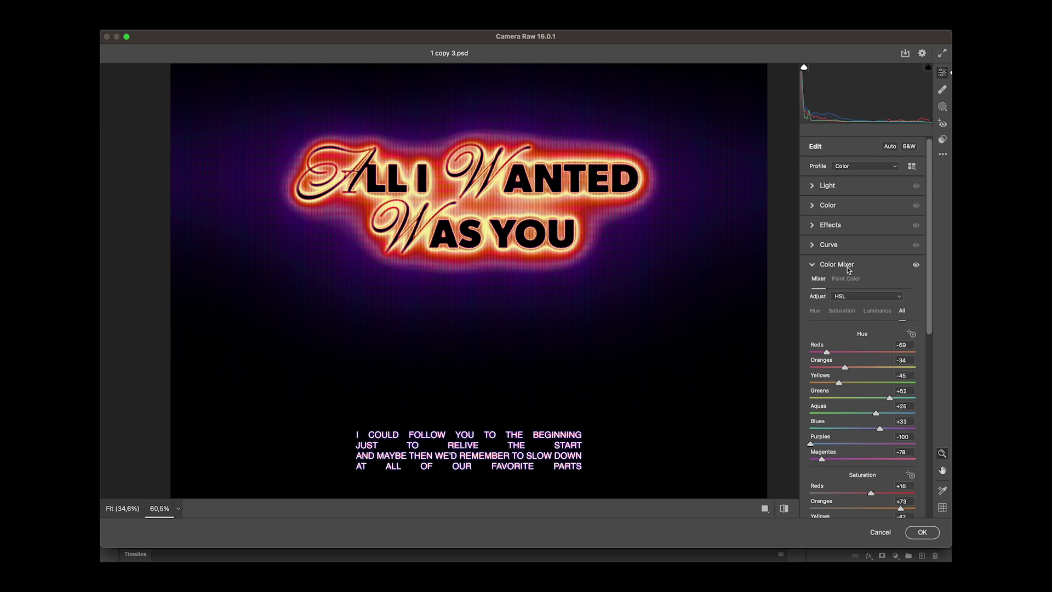
pyautogui.click(813, 267)
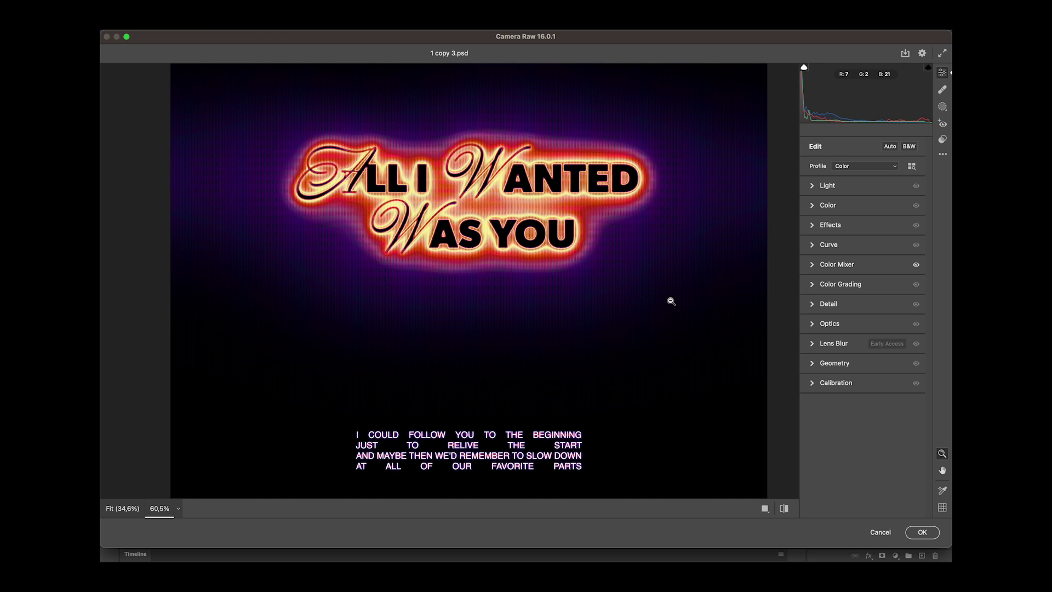
pyautogui.moveTo(656, 324); pyautogui.dragTo(621, 327)
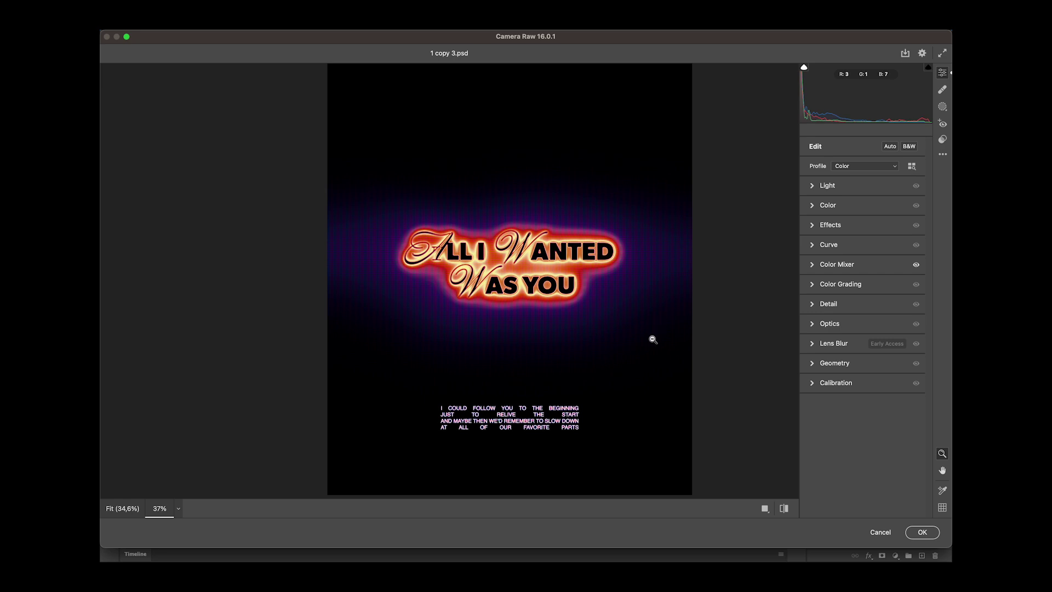
pyautogui.moveTo(490, 252); pyautogui.dragTo(602, 253)
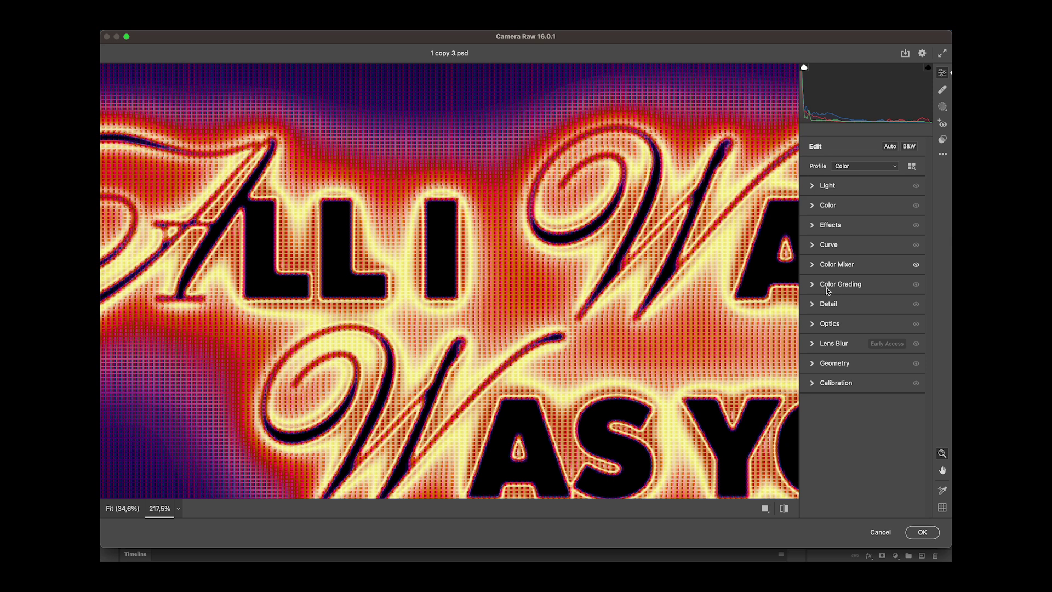
pyautogui.moveTo(603, 312); pyautogui.dragTo(522, 318)
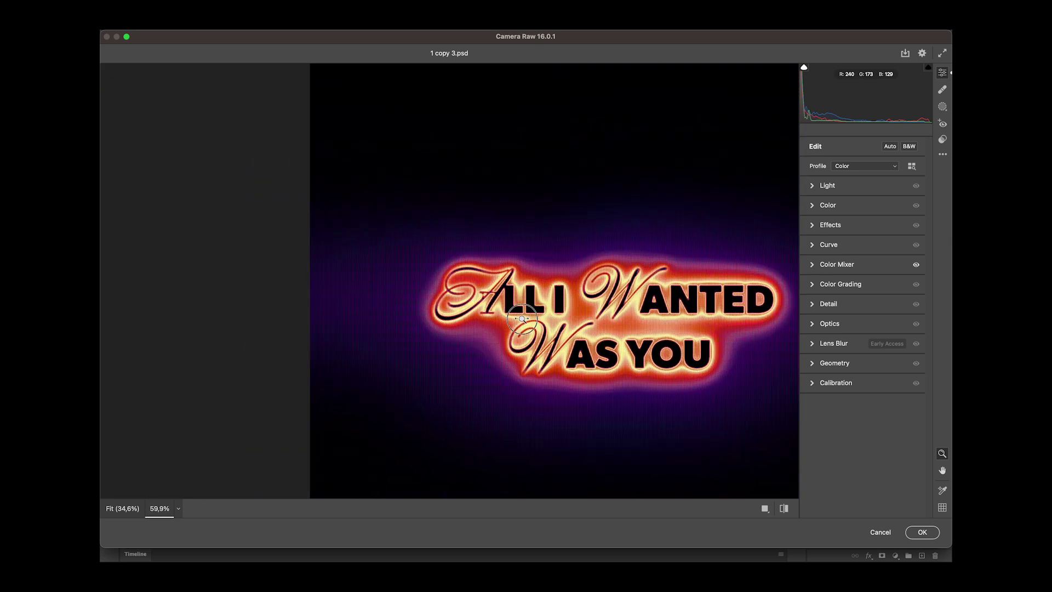
pyautogui.scroll(-5, 521, 318)
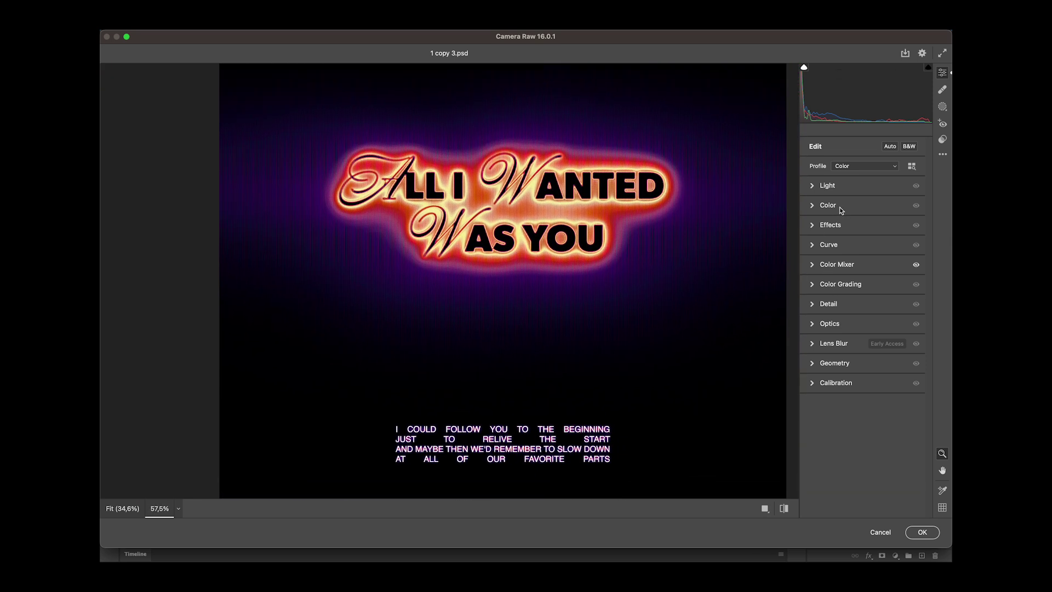
# - Raise Exposure to +0.60 in the Light panel and apply the Camera Raw filter
pyautogui.click(813, 187)
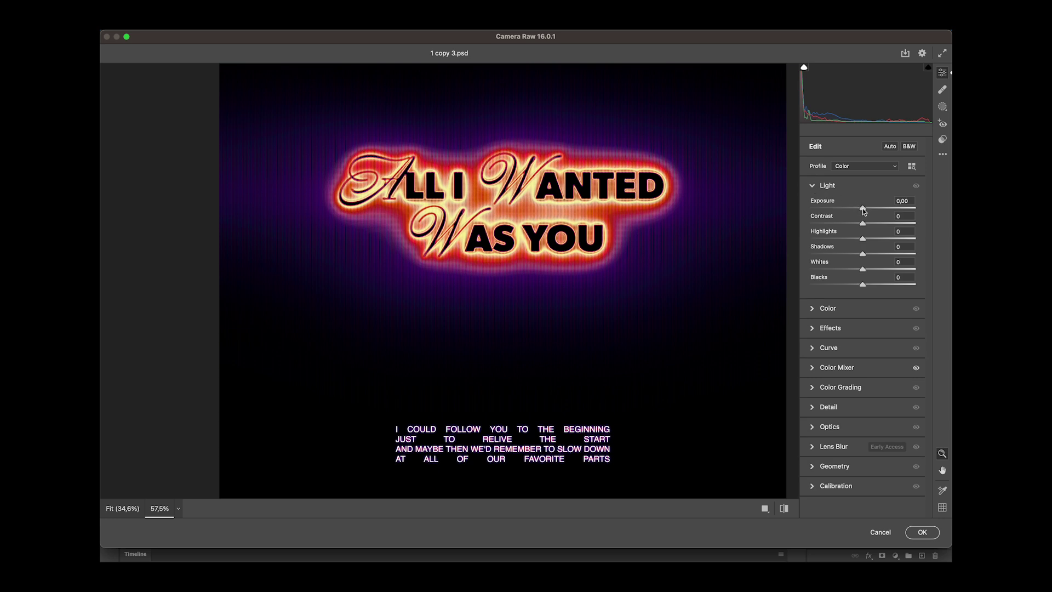
pyautogui.moveTo(863, 211); pyautogui.dragTo(858, 285)
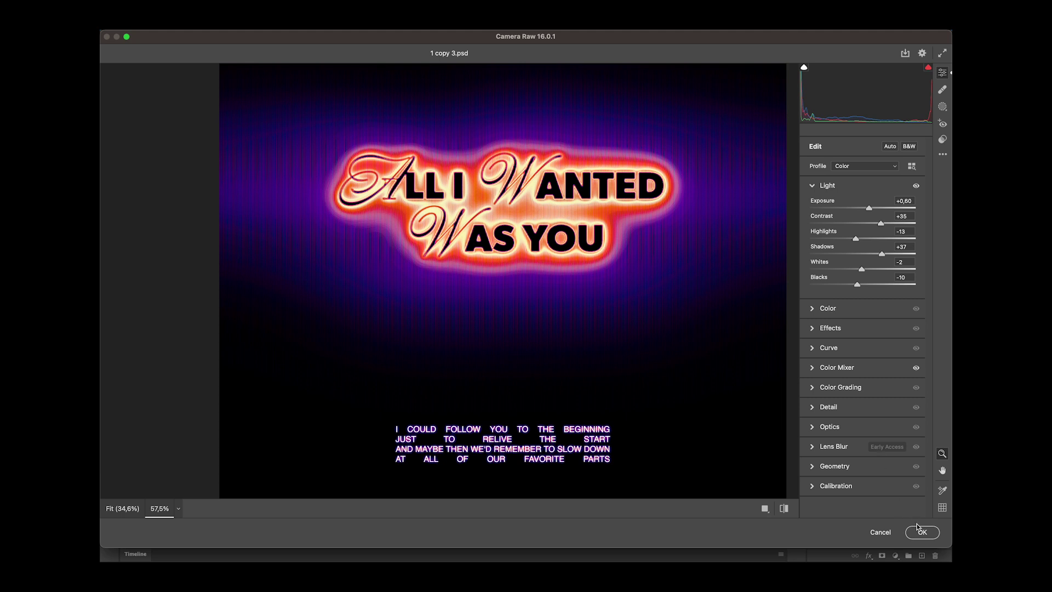
pyautogui.click(923, 533)
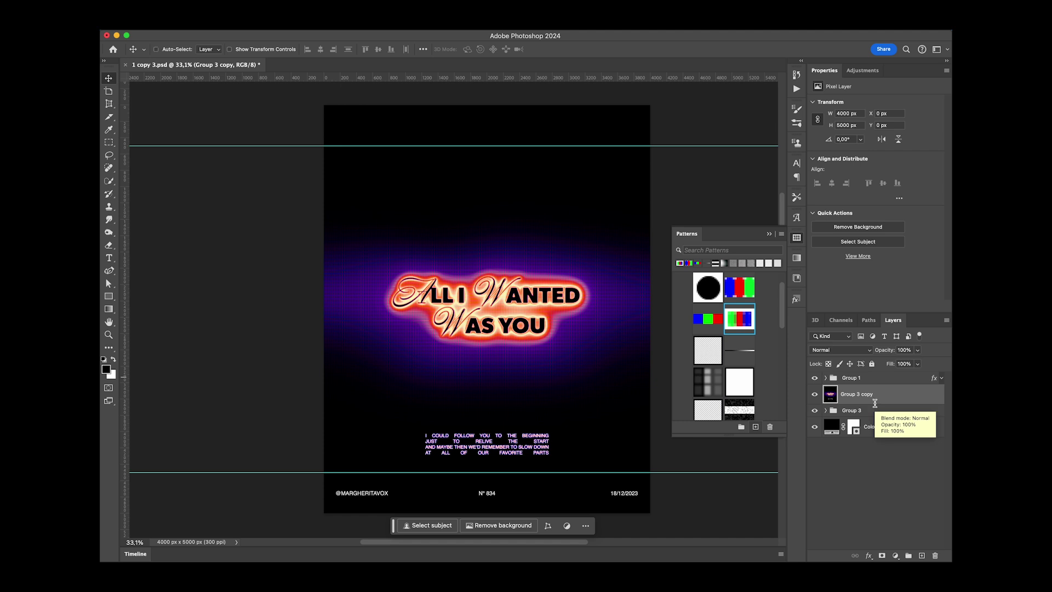
# - Duplicate the glow layer, hide the originals, and restrict Group 3 copy 2 to the blue channel
pyautogui.press('super+j')
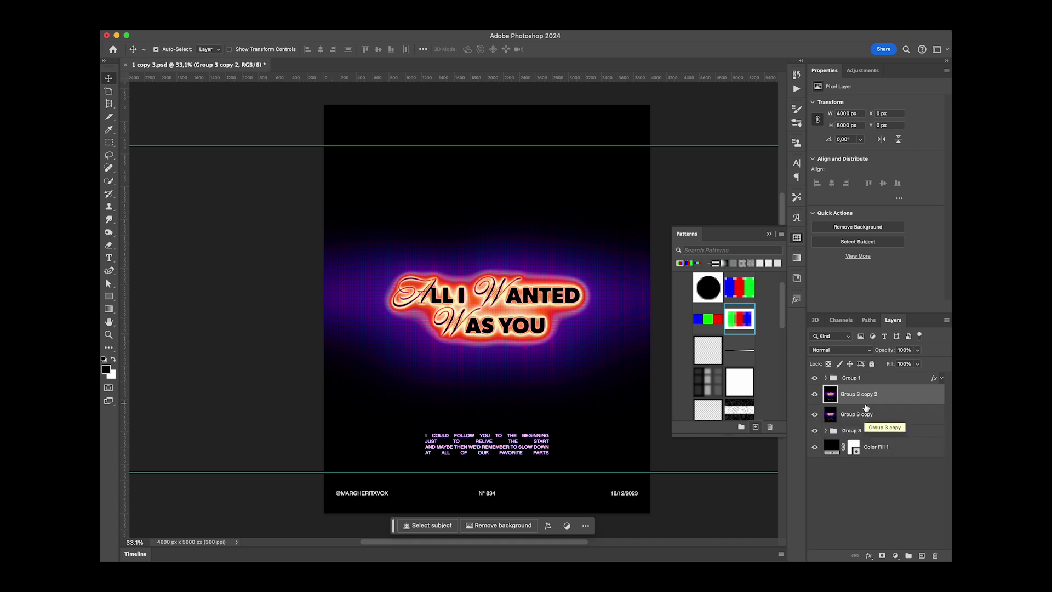
pyautogui.moveTo(815, 415); pyautogui.dragTo(815, 447)
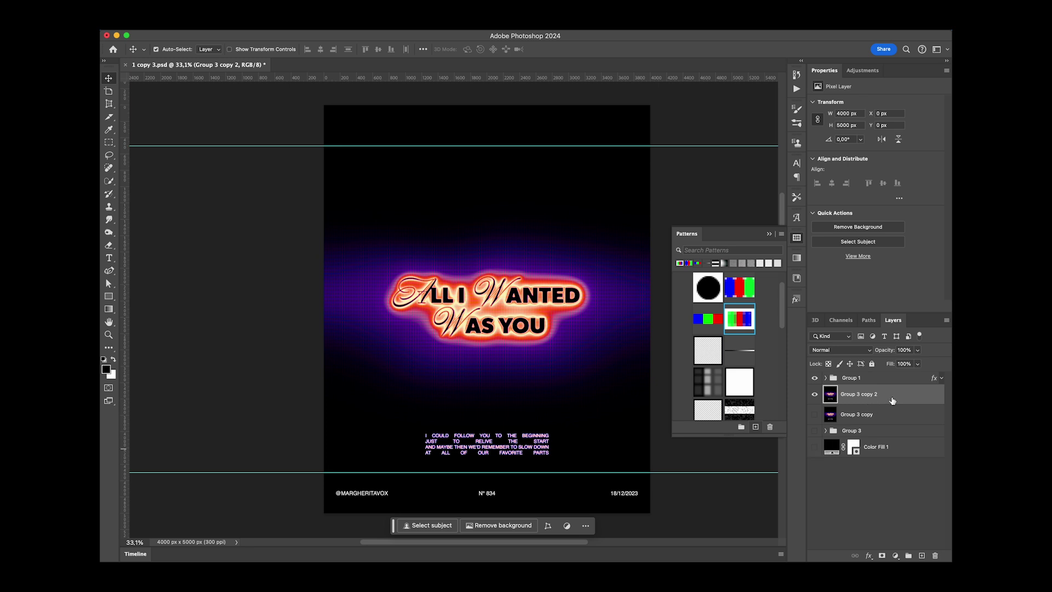
pyautogui.doubleClick(896, 400)
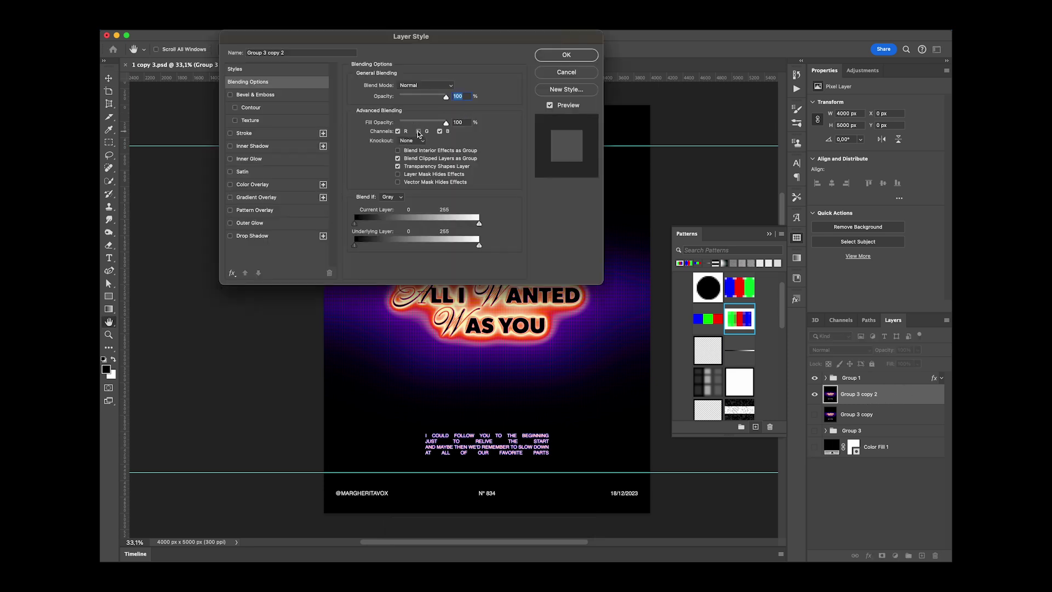
pyautogui.click(398, 132)
pyautogui.press('Return')
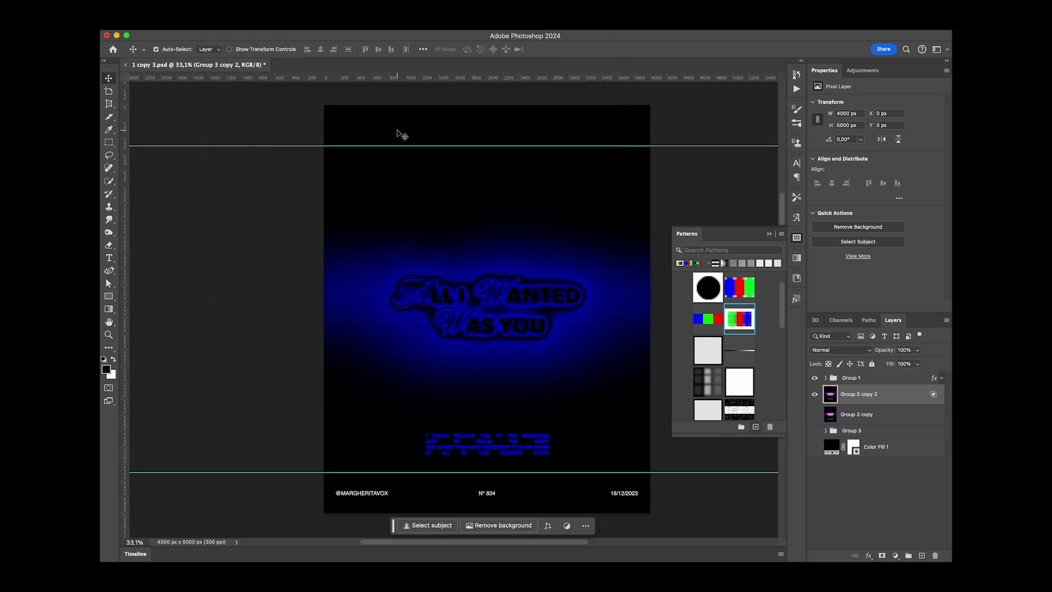
# - Make another copy and limit Group 3 copy 3 to the green channel
pyautogui.press('super+j')
pyautogui.press('v')
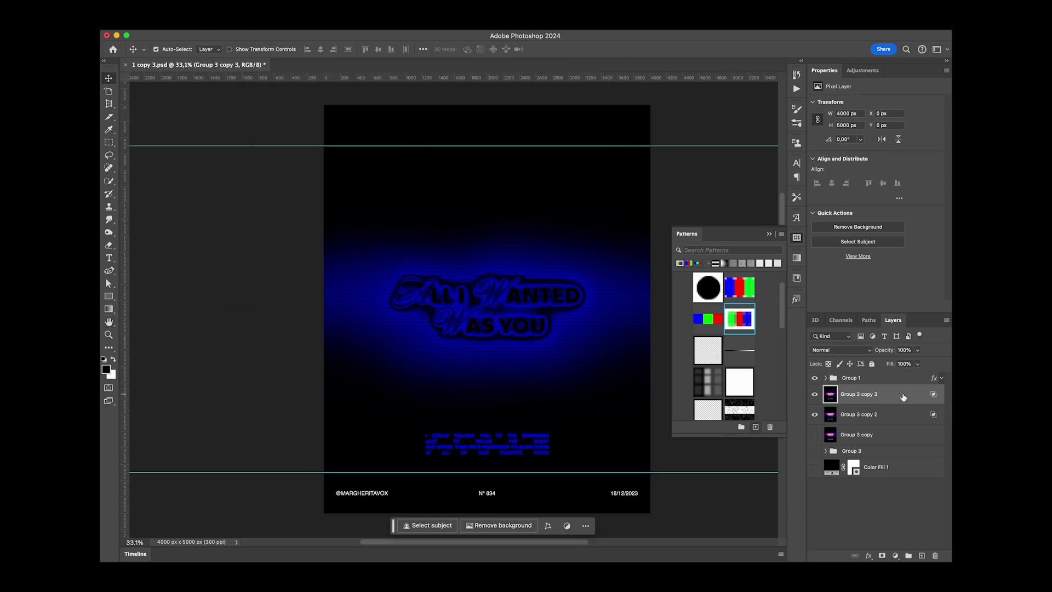
pyautogui.doubleClick(903, 396)
pyautogui.click(419, 132)
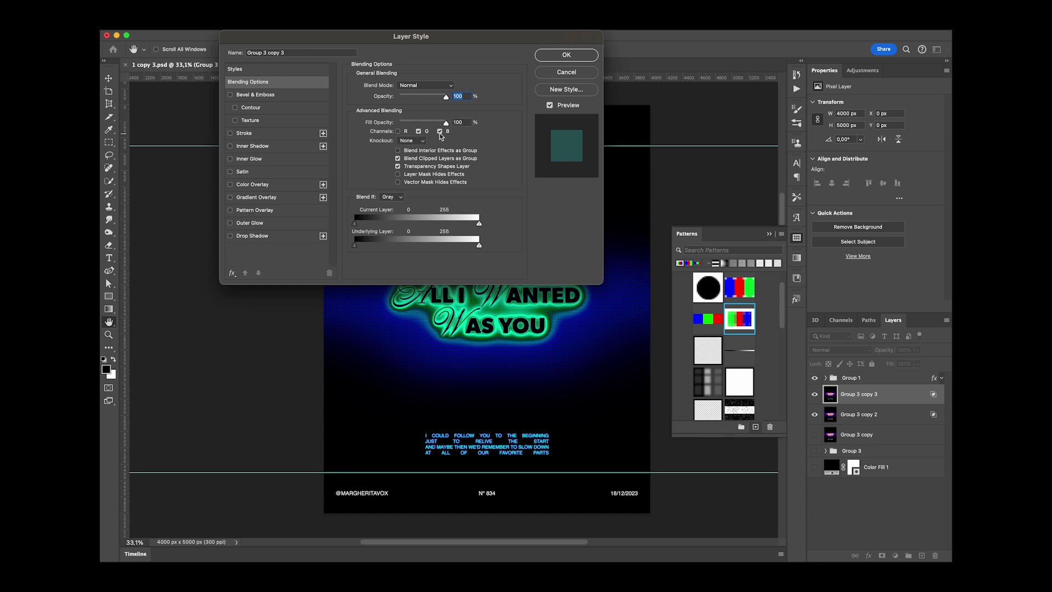
pyautogui.press('Return')
# - Duplicate once more and restrict Group 3 copy 4 to the red channel only
pyautogui.press('super+j')
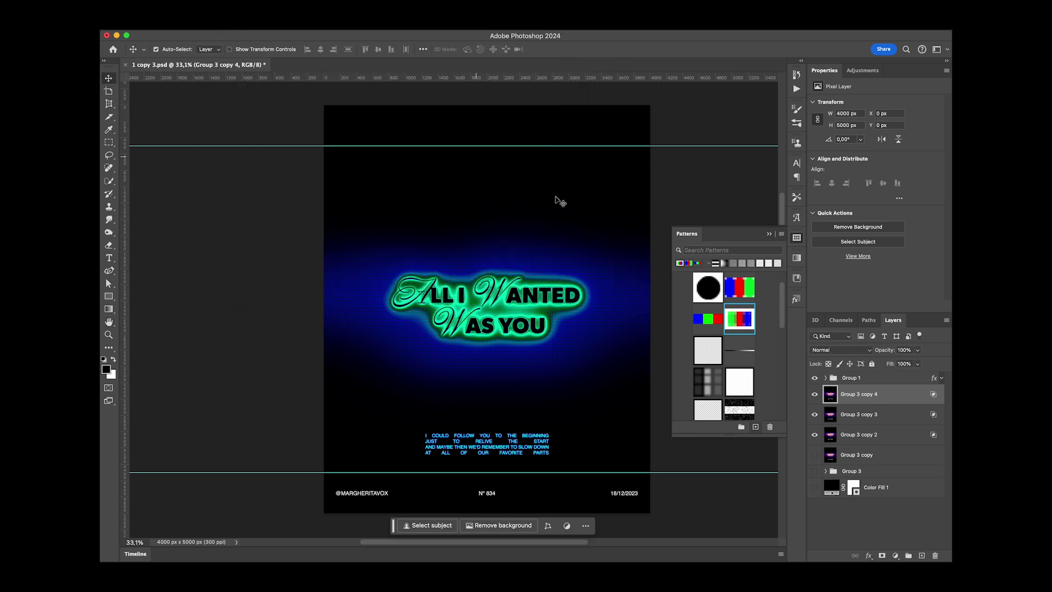
pyautogui.doubleClick(903, 399)
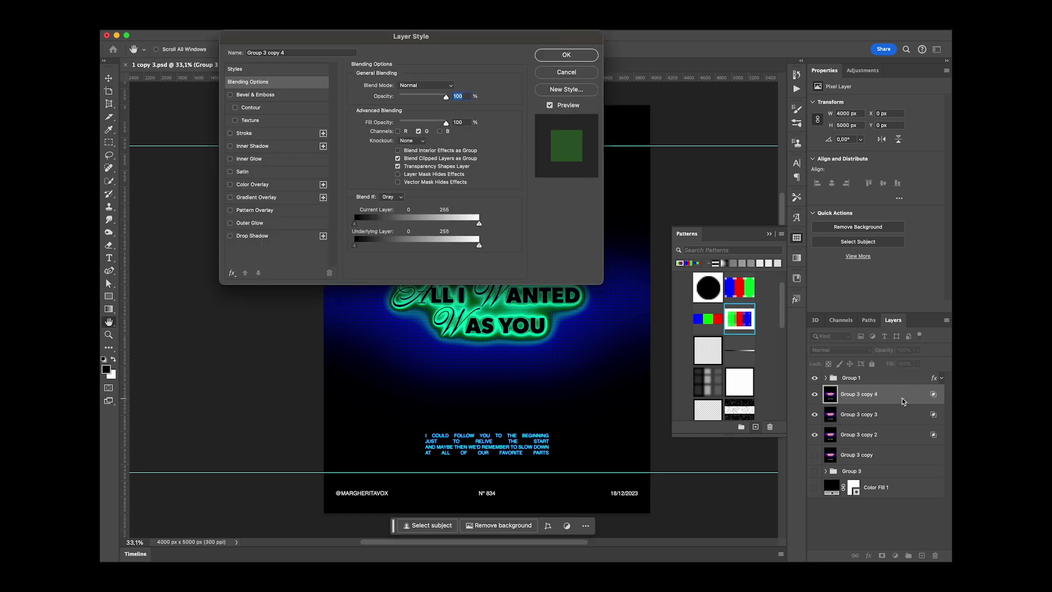
pyautogui.click(398, 132)
pyautogui.click(419, 131)
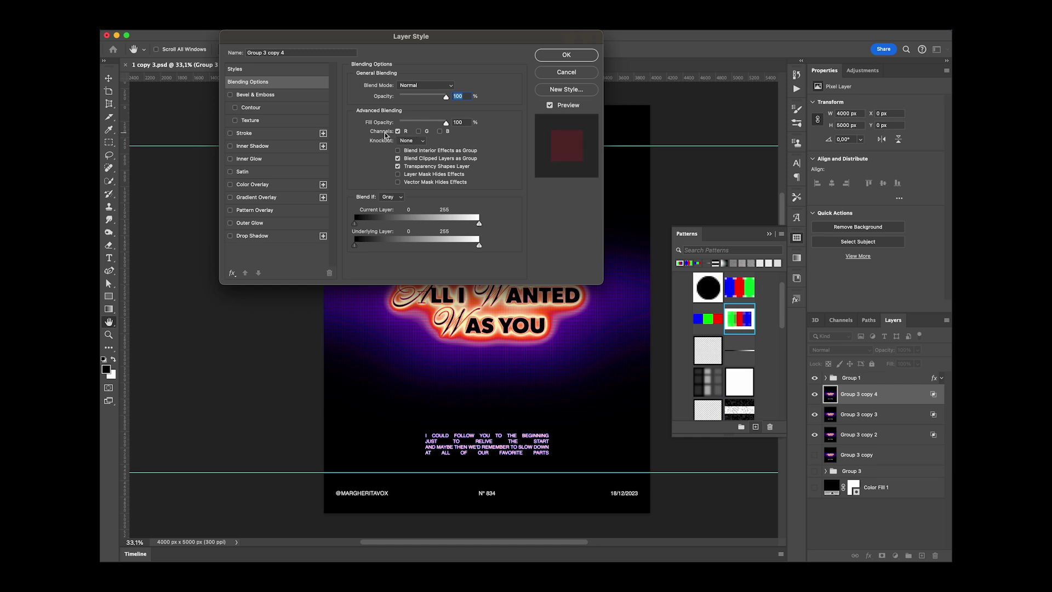
pyautogui.click(557, 56)
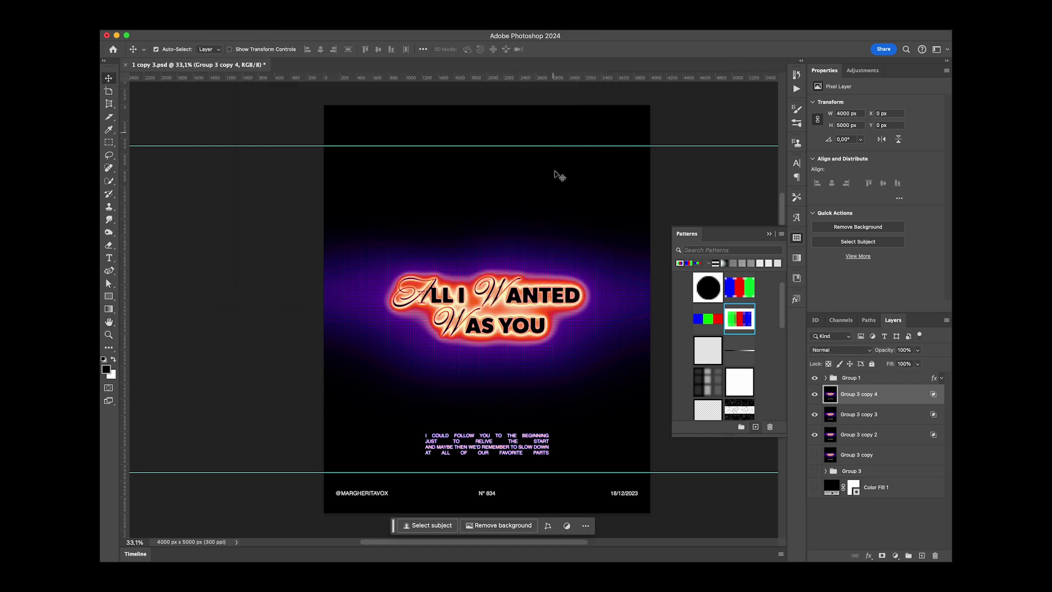
# - Scale up the red channel layer with Free Transform
pyautogui.hotkey('ctrl', 't')
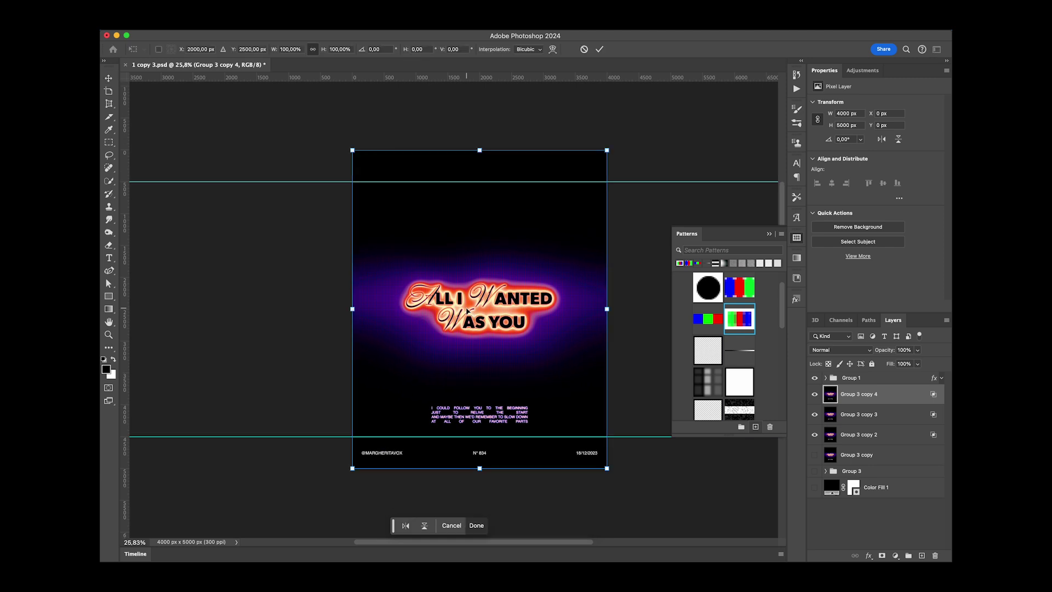
pyautogui.moveTo(607, 150); pyautogui.dragTo(593, 184)
pyautogui.scroll(-5, 547, 280)
pyautogui.scroll(3, 535, 324)
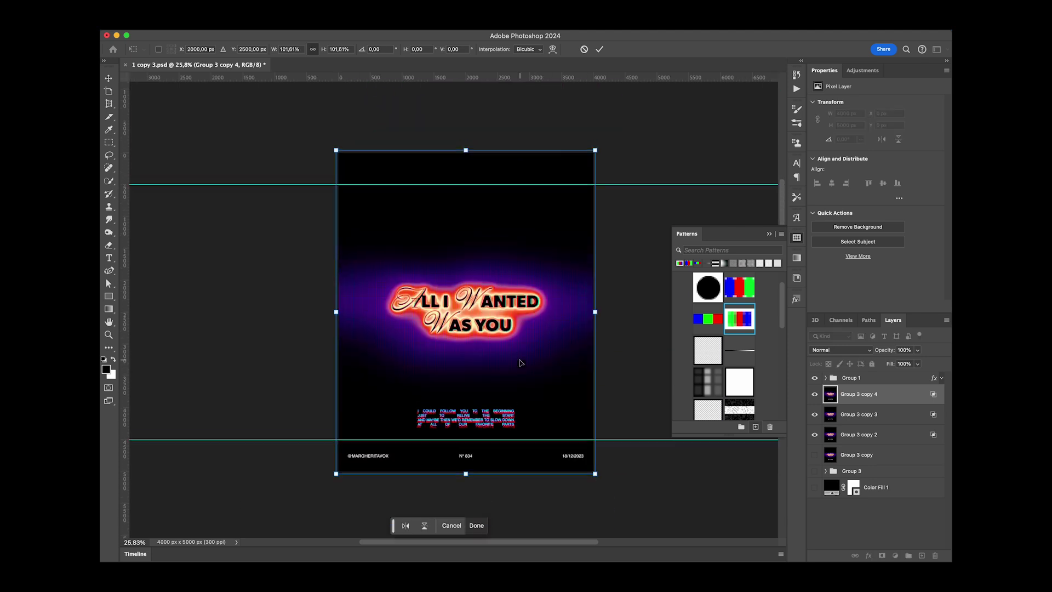
pyautogui.moveTo(599, 153); pyautogui.dragTo(673, 36)
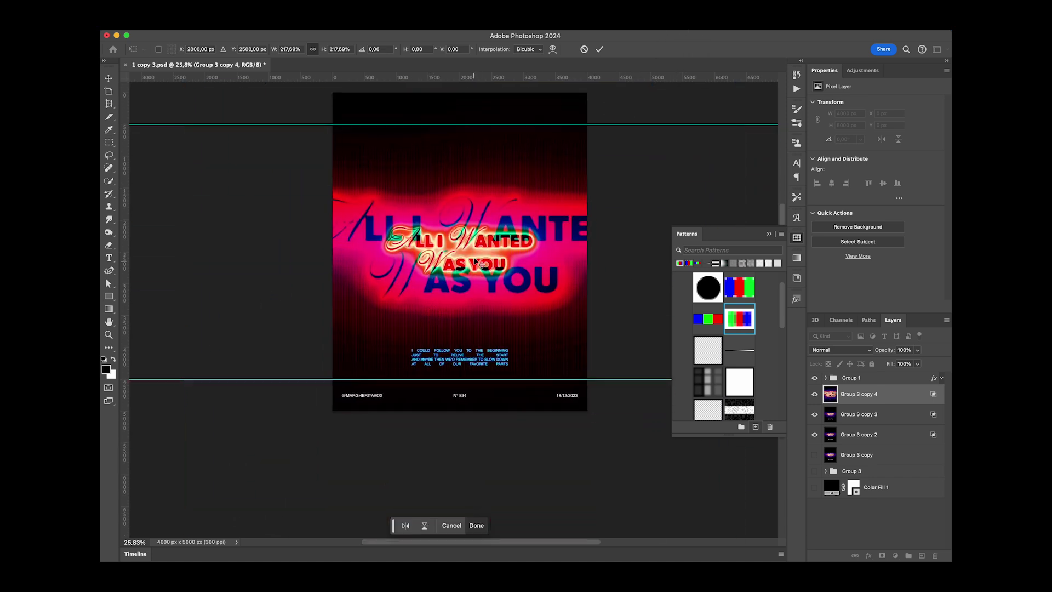
pyautogui.press('Return')
# - Enlarge Group 3 copy 3 by about 2%, undoing an oversized first attempt
pyautogui.click(889, 419)
pyautogui.hotkey('ctrl', 't')
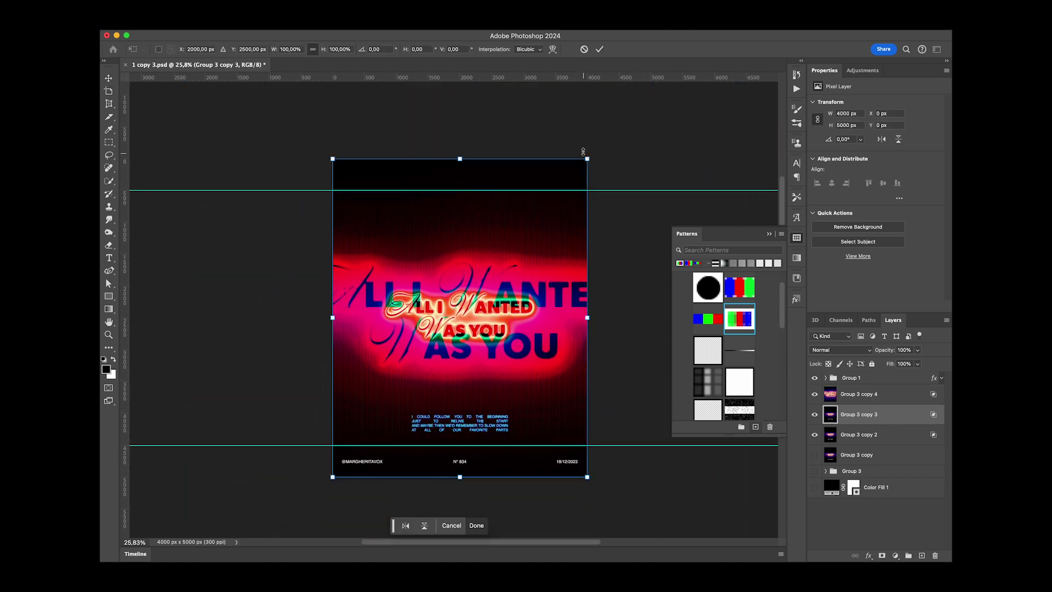
pyautogui.moveTo(587, 159); pyautogui.dragTo(665, 51)
pyautogui.press('Return')
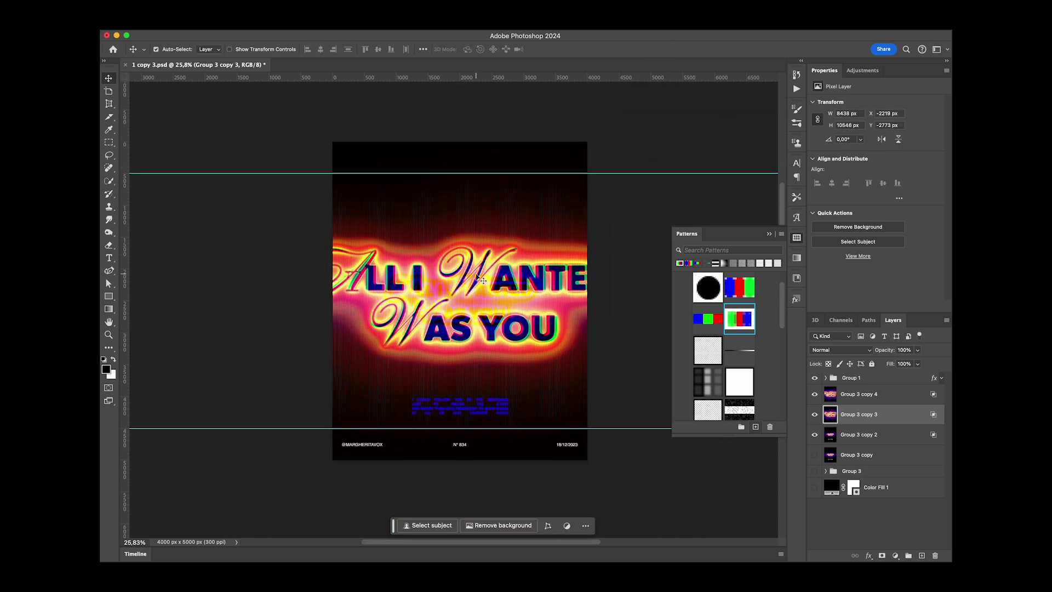
pyautogui.scroll(3, 490, 289)
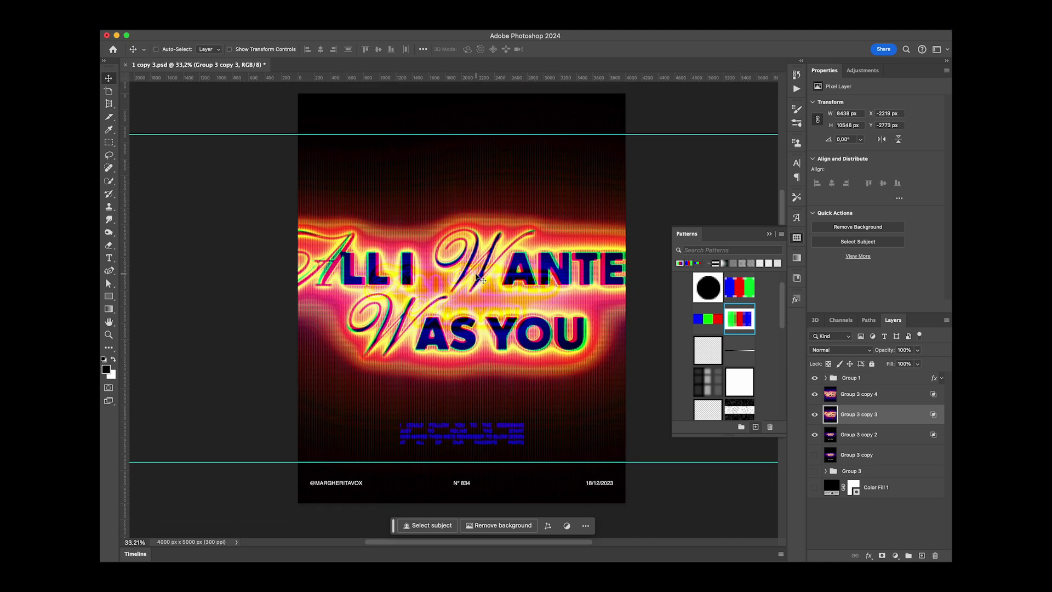
pyautogui.hotkey('ctrl', 'z')
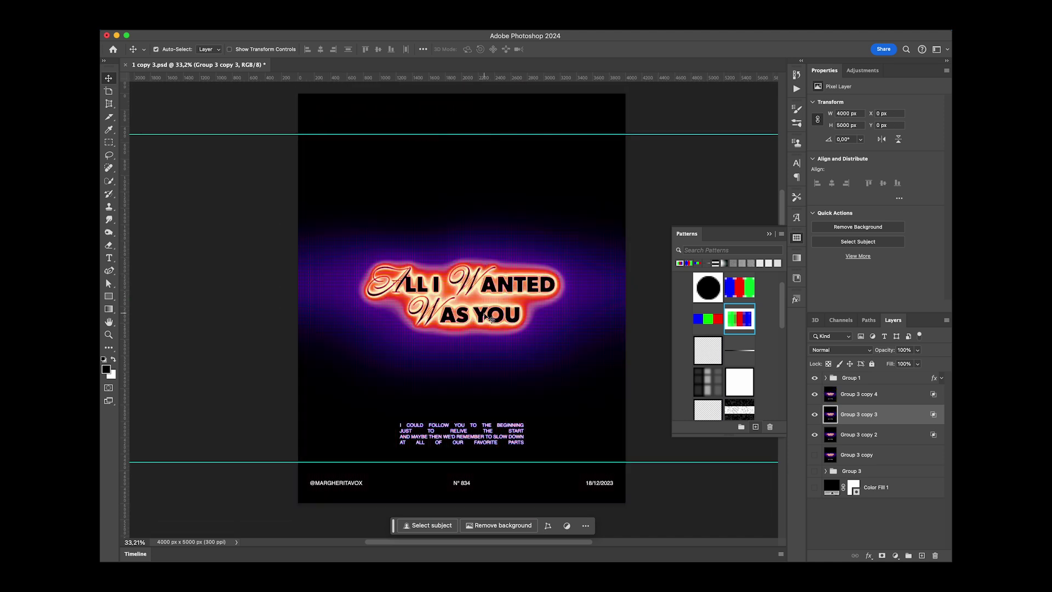
pyautogui.press('cmd+t')
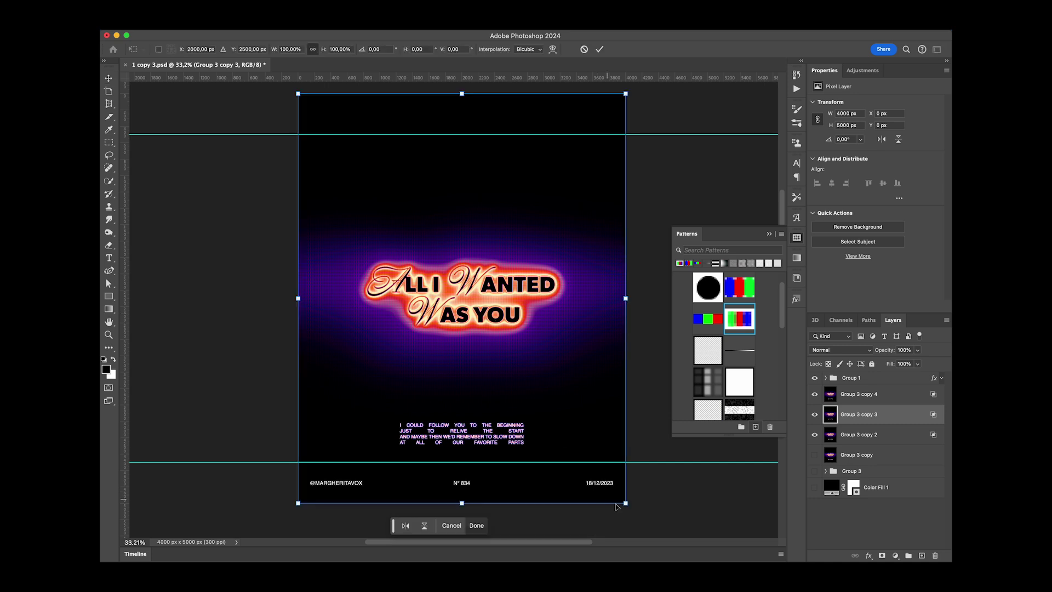
pyautogui.moveTo(626, 503); pyautogui.dragTo(627, 507)
pyautogui.press('Return')
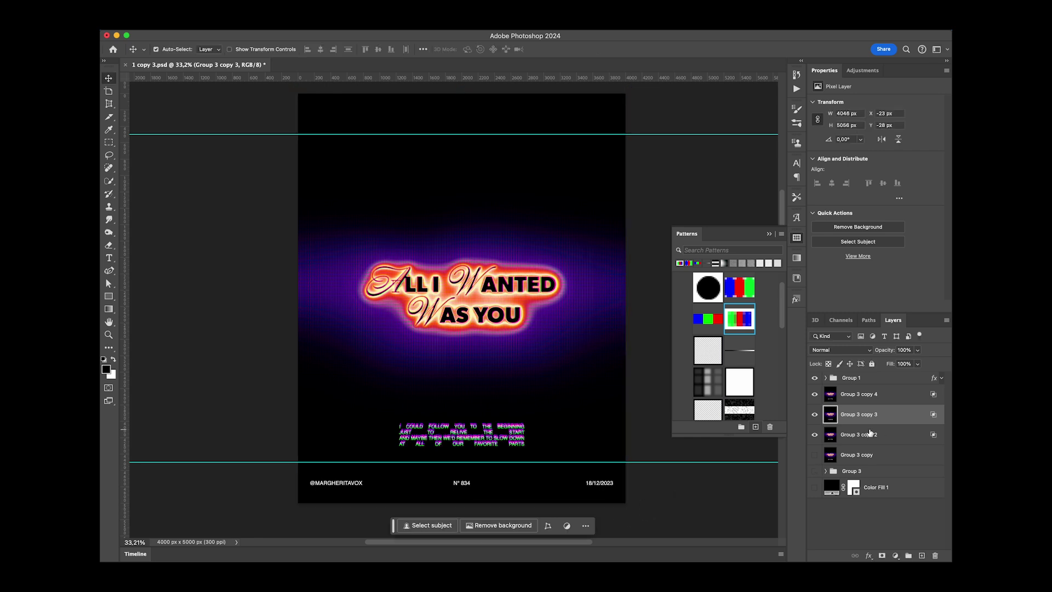
# - Enlarge Group 3 copy 2 slightly, to about 4062 × 5076 px
pyautogui.click(871, 435)
pyautogui.press('super+t')
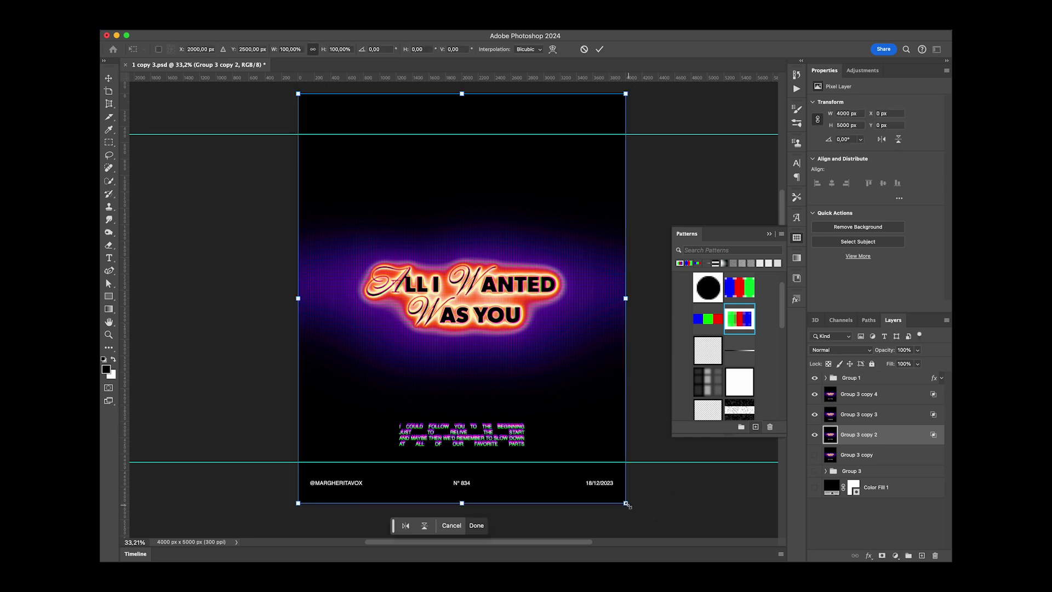
pyautogui.scroll(3, 511, 462)
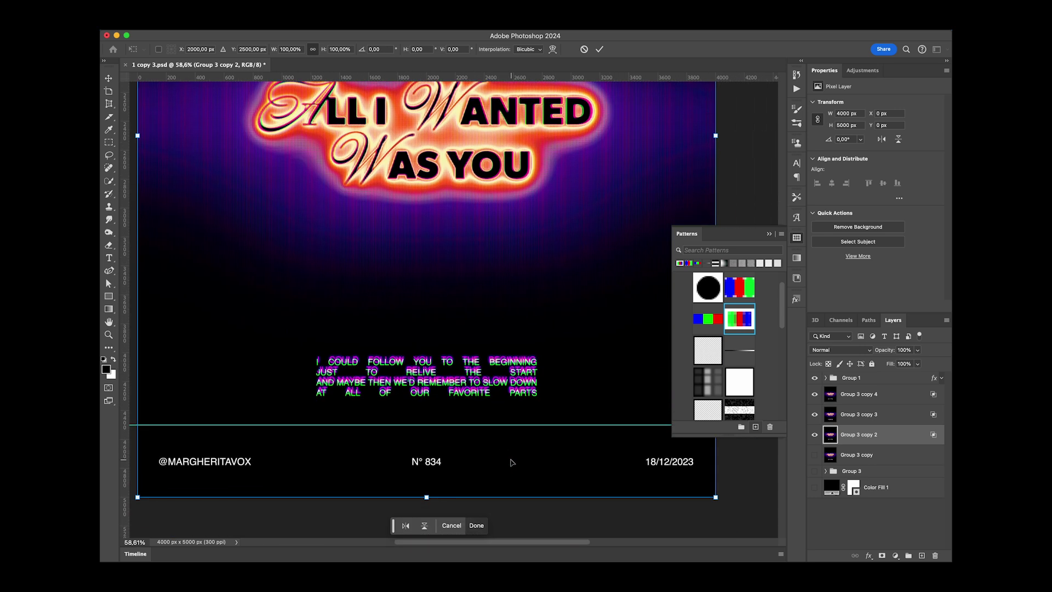
pyautogui.moveTo(717, 497); pyautogui.dragTo(717, 502)
pyautogui.scroll(4, 475, 398)
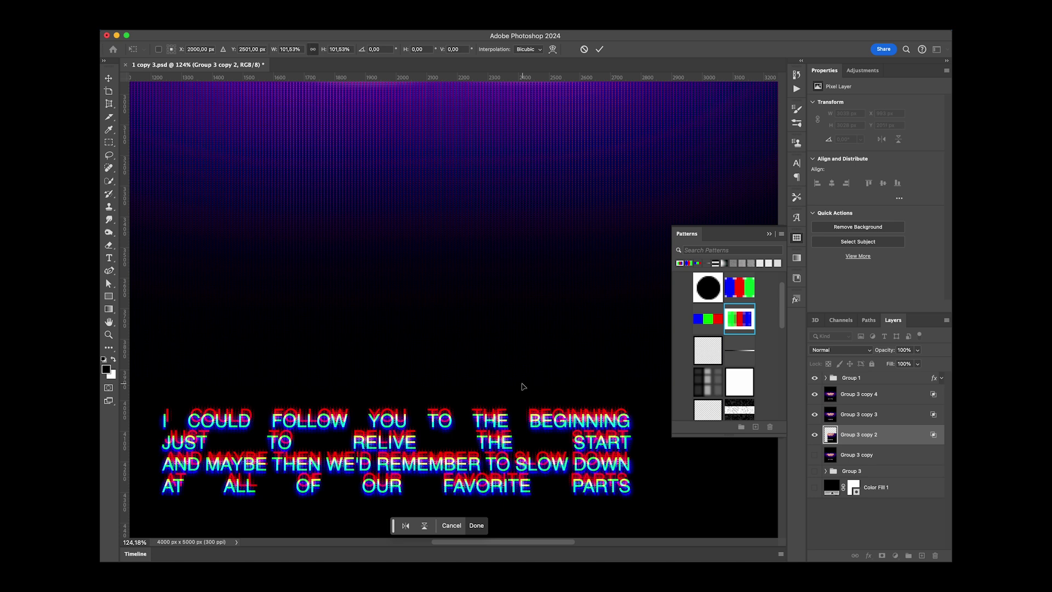
pyautogui.press('Return')
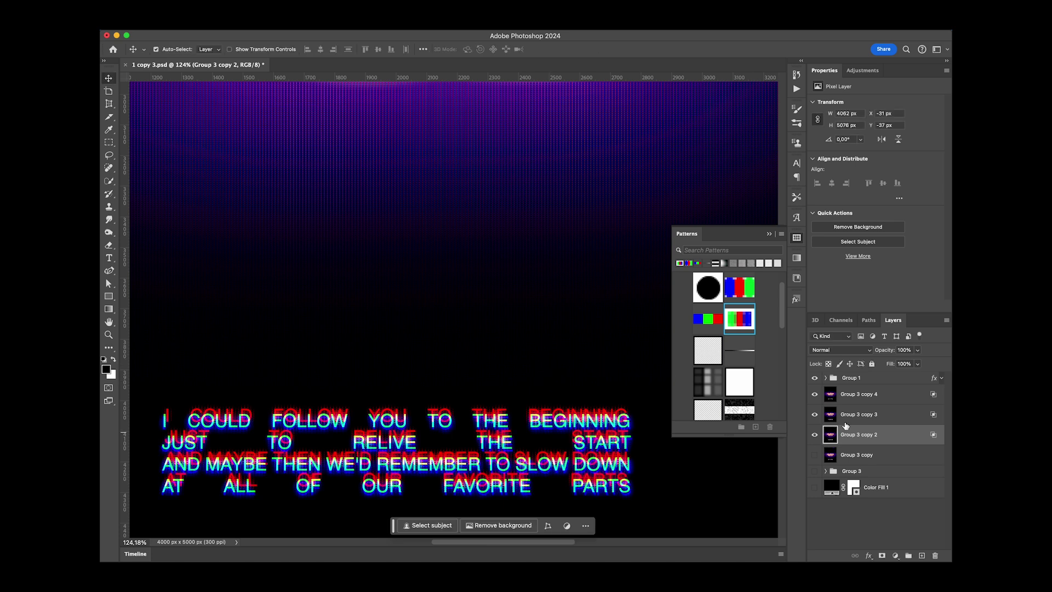
# - Nudge the green layer down and the red layer right and down by a pixel
pyautogui.click(855, 415)
pyautogui.press('Down')
pyautogui.press('Down')
pyautogui.press('Down')
pyautogui.press('Down')
pyautogui.press('Down')
pyautogui.press('Down')
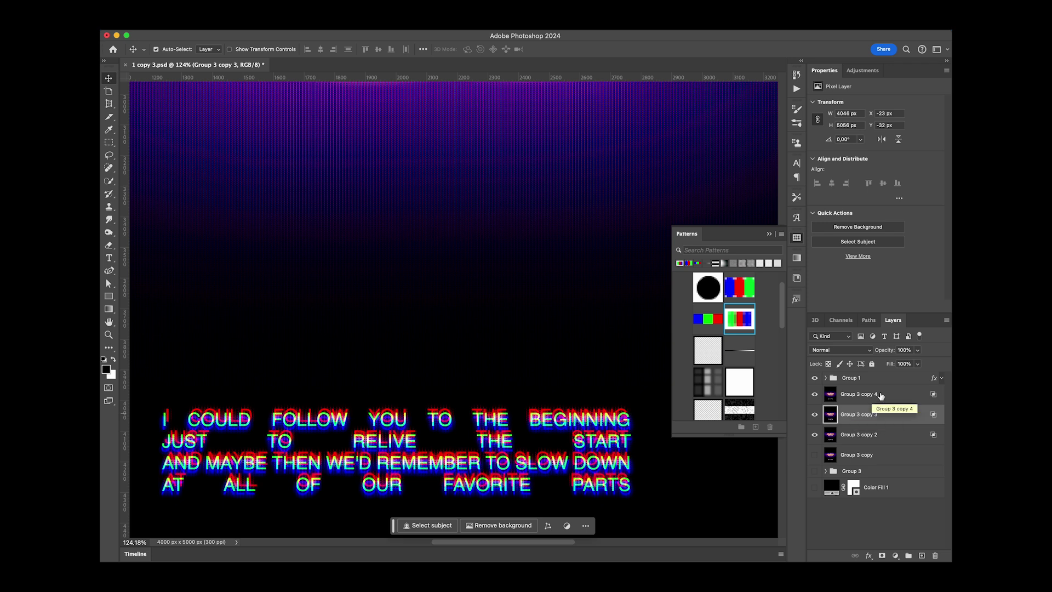
pyautogui.click(879, 394)
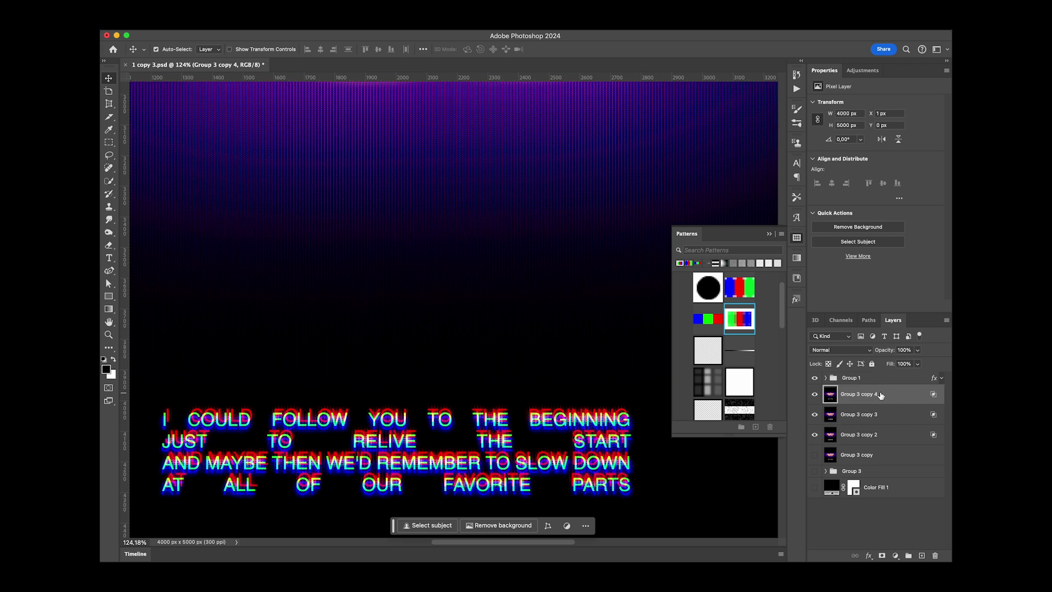
pyautogui.press('Right')
pyautogui.press('Down')
pyautogui.press('Down')
pyautogui.press('Down')
pyautogui.press('Down')
pyautogui.press('Down')
pyautogui.press('Down')
pyautogui.press('Down')
pyautogui.press('Down')
pyautogui.press('Down')
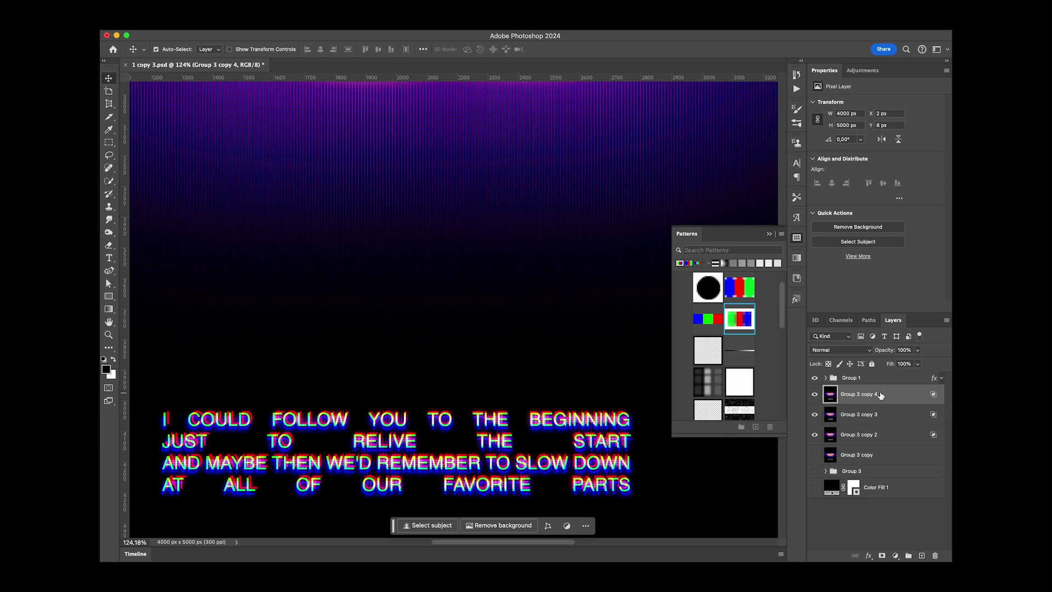
# - Merge Group 3 copy 4 through Group 3 copy 2 into a single layer
pyautogui.scroll(-6, 347, 376)
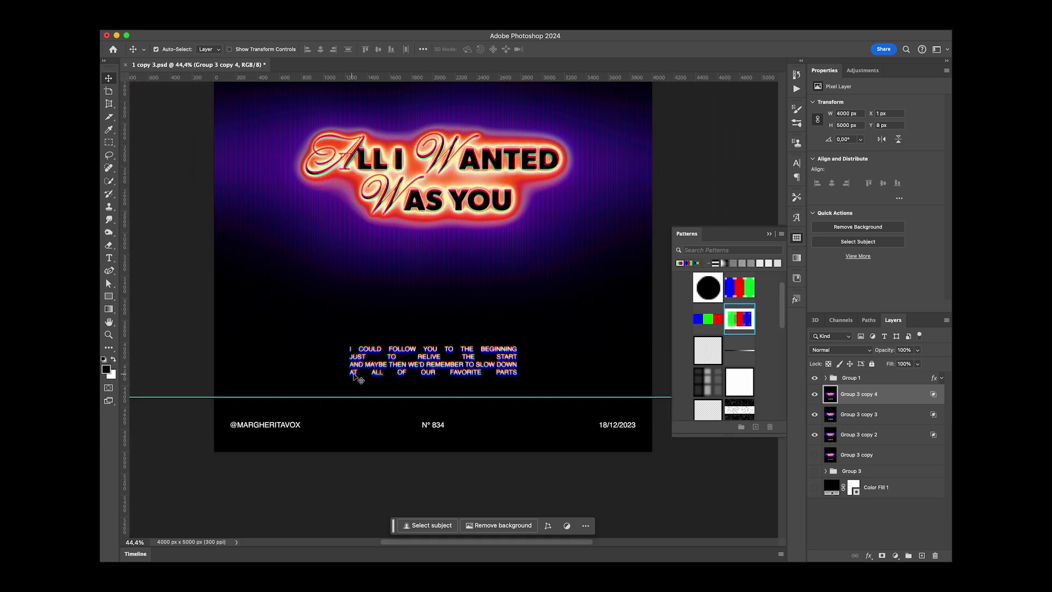
pyautogui.scroll(-2, 448, 336)
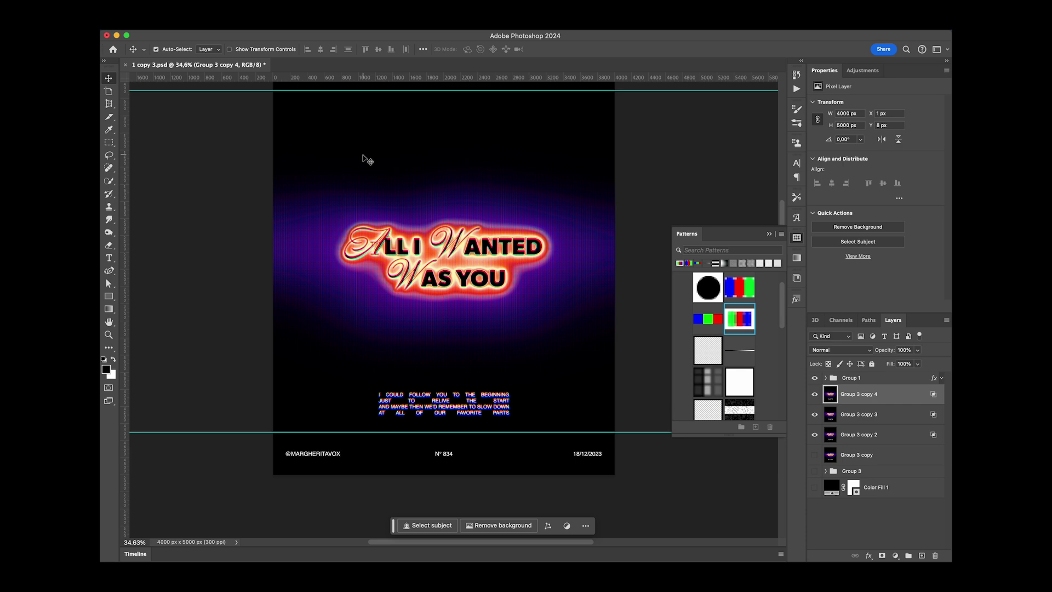
pyautogui.scroll(5, 364, 159)
pyautogui.scroll(5, 364, 159)
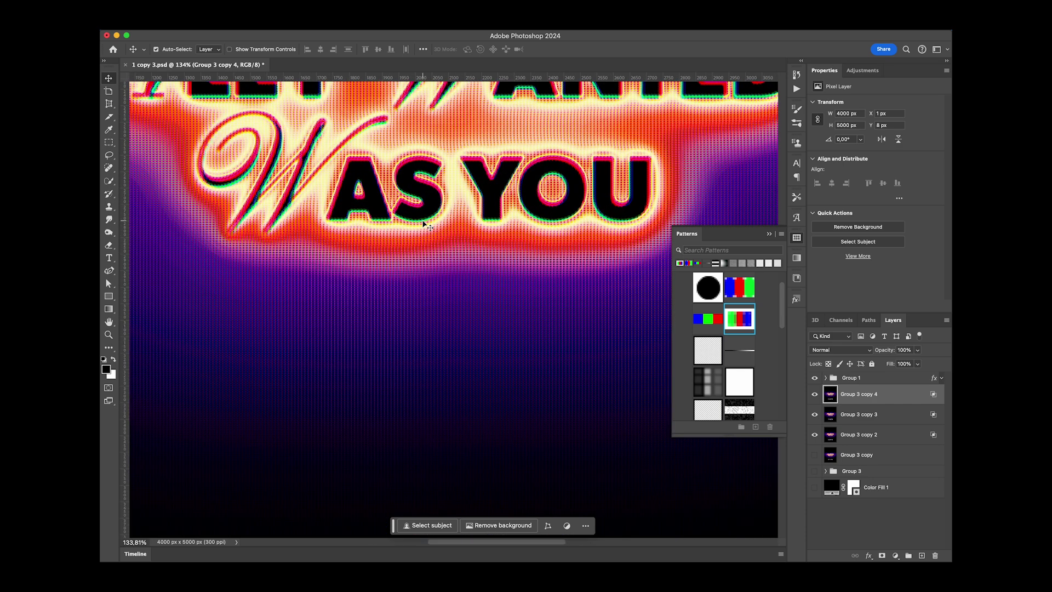
pyautogui.scroll(-5, 424, 224)
pyautogui.scroll(-5, 424, 225)
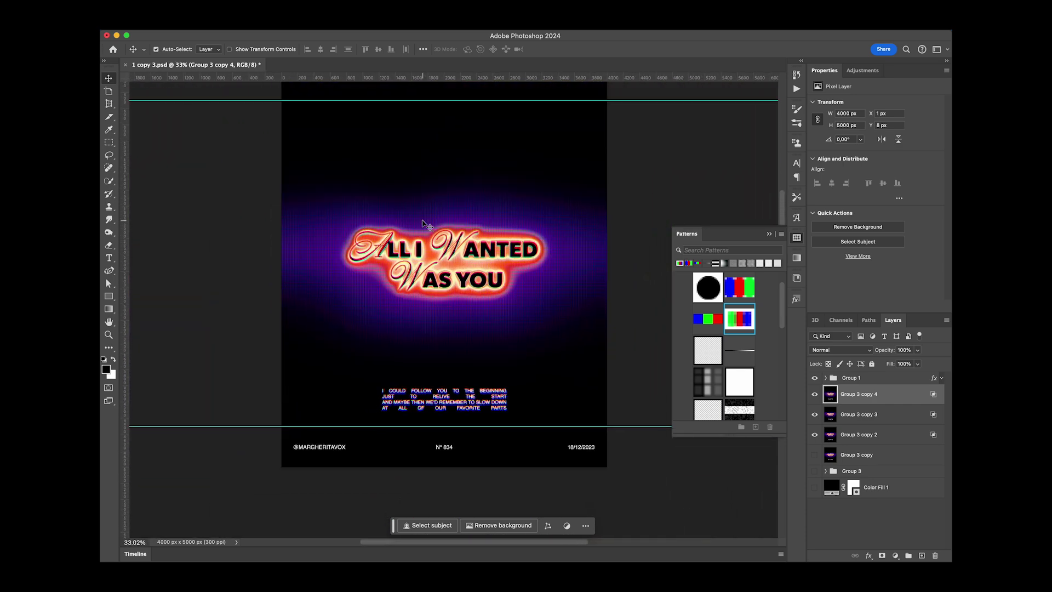
pyautogui.scroll(-1, 427, 224)
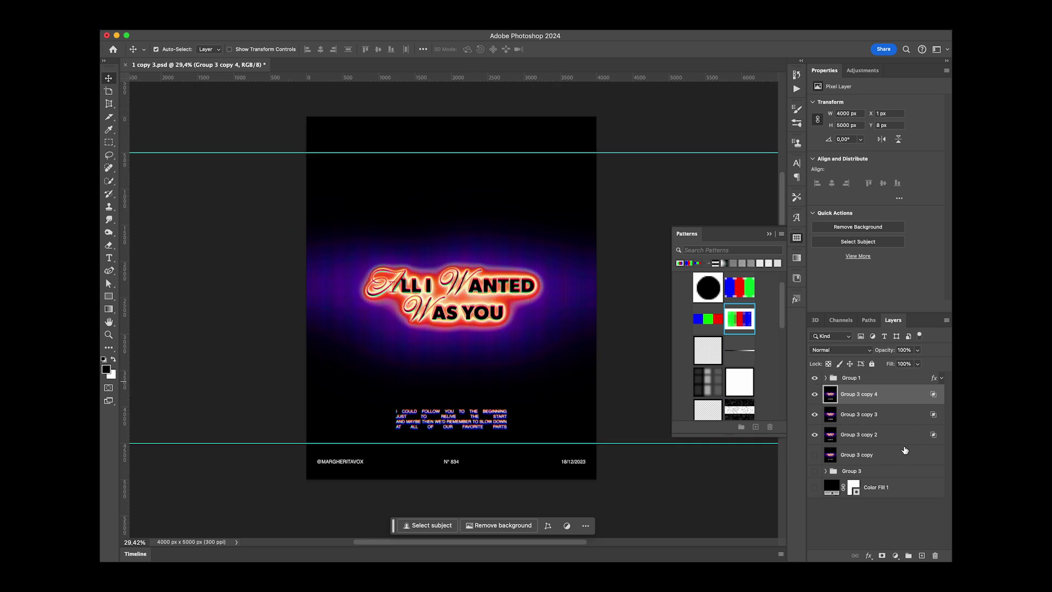
pyautogui.keyDown('shift'); pyautogui.click(895, 441); pyautogui.keyUp('shift')
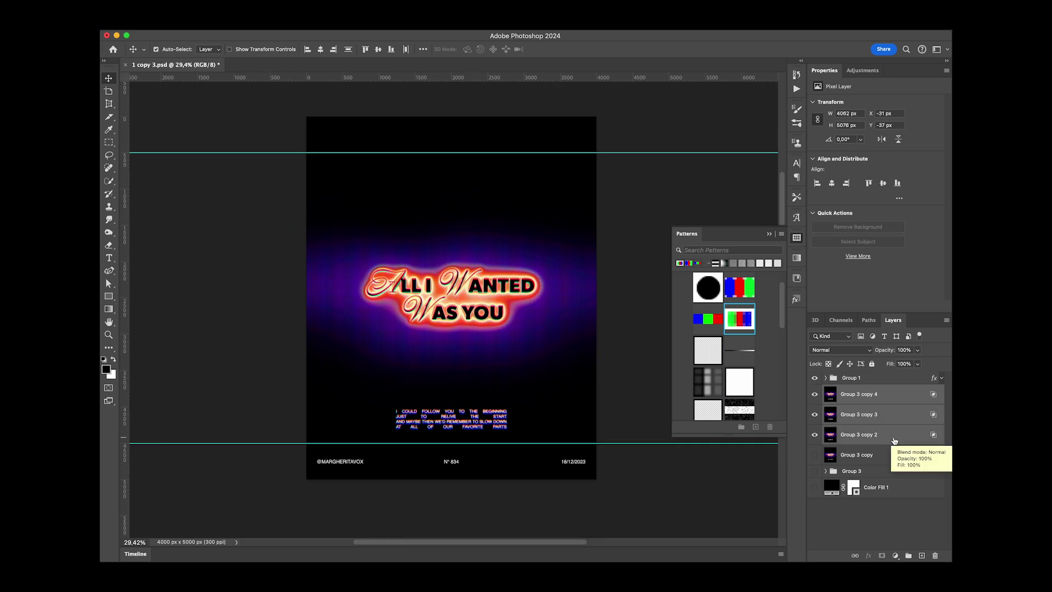
pyautogui.press('super+e')
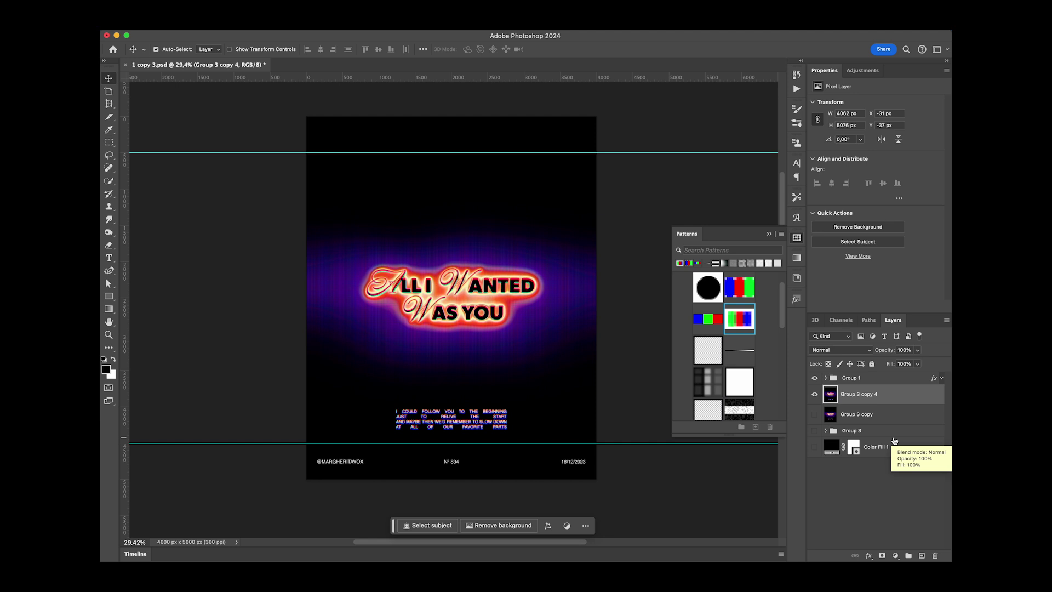
pyautogui.scroll(2, 607, 368)
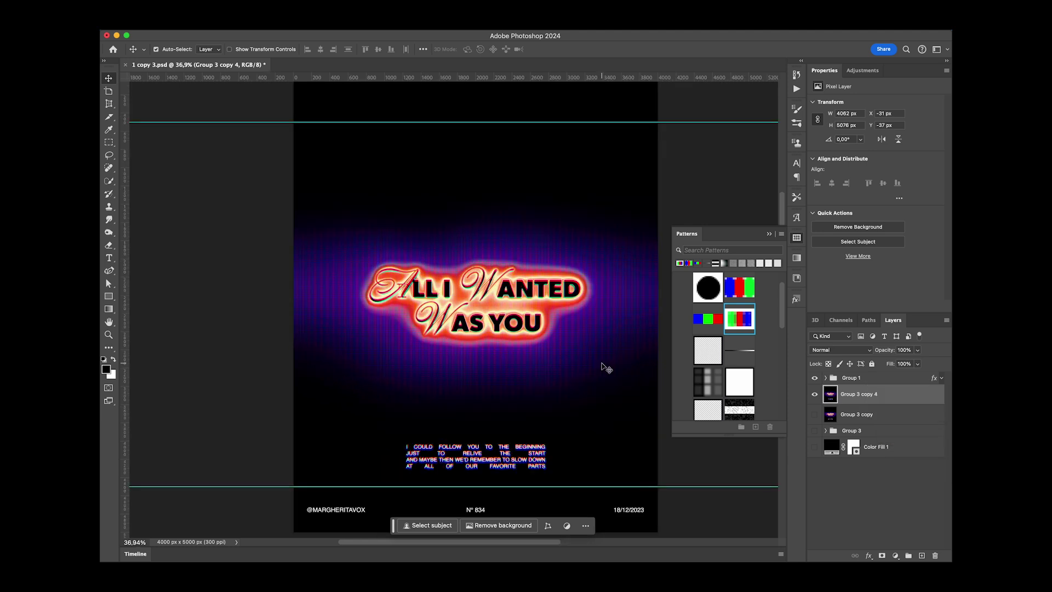
pyautogui.scroll(-1, 607, 368)
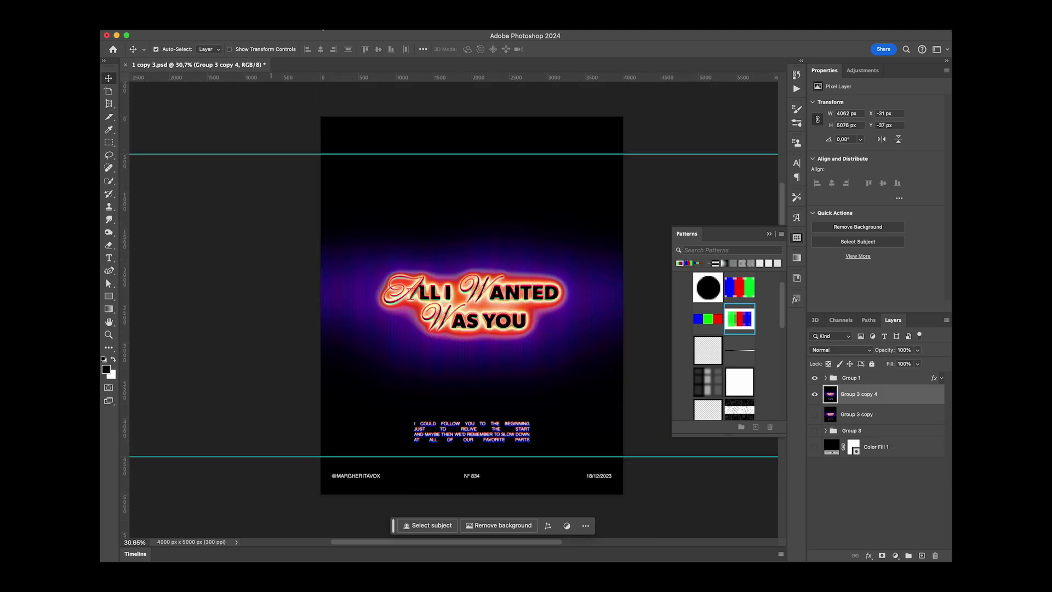
# - Apply Add Noise at amount 10, Gaussian and Monochromatic, to the merged title layer
pyautogui.click(324, 30)
pyautogui.moveTo(394, 177)
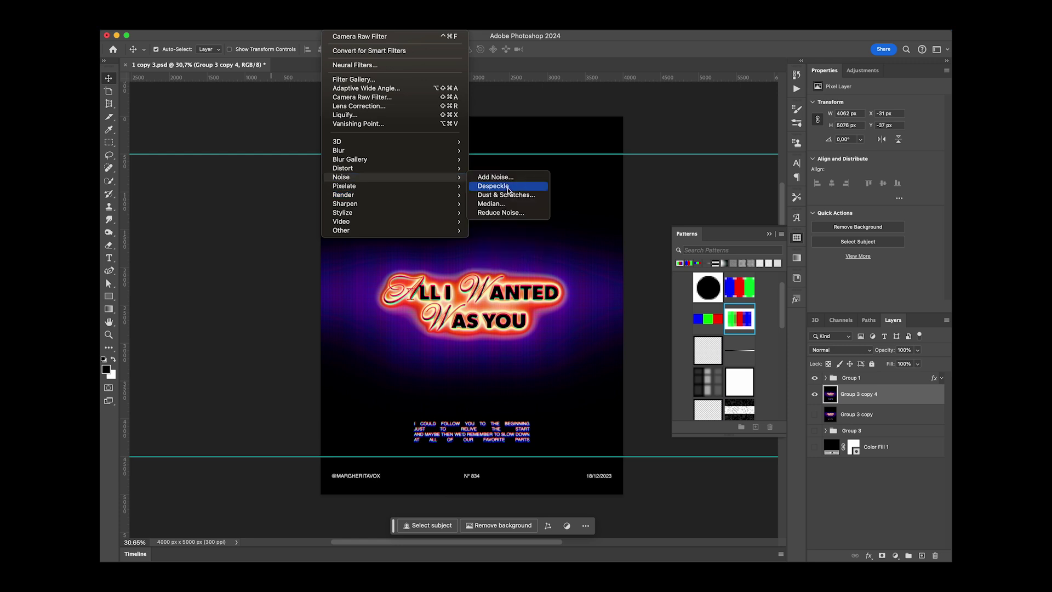
pyautogui.click(504, 177)
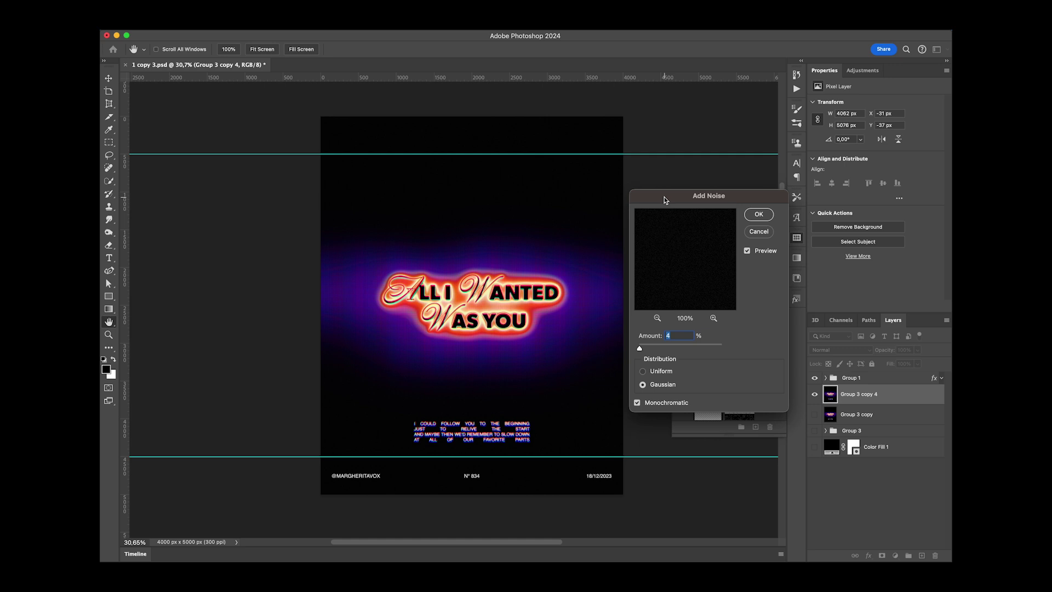
pyautogui.write('12')
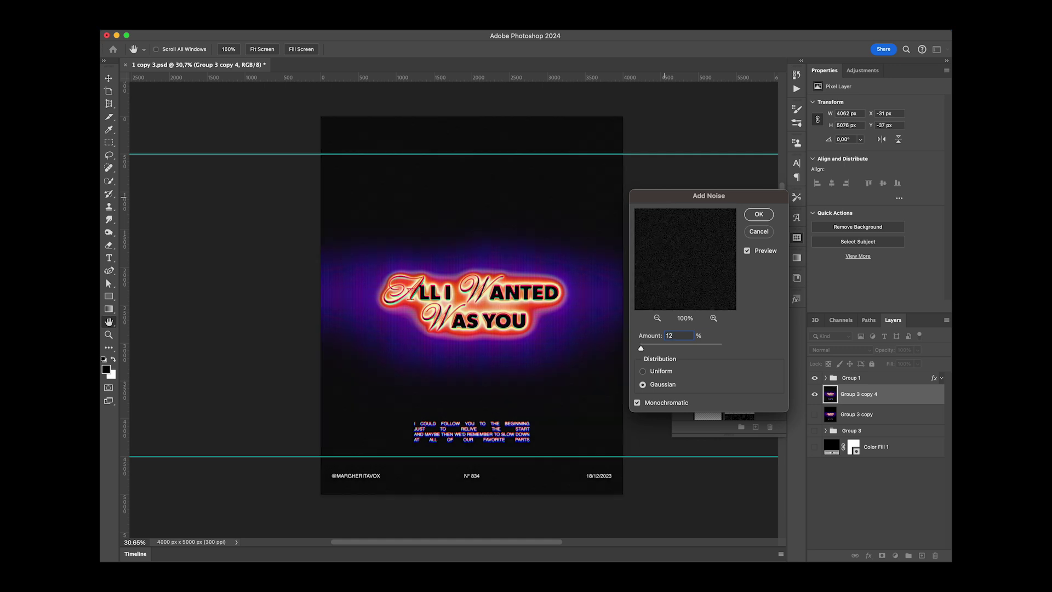
pyautogui.write('0')
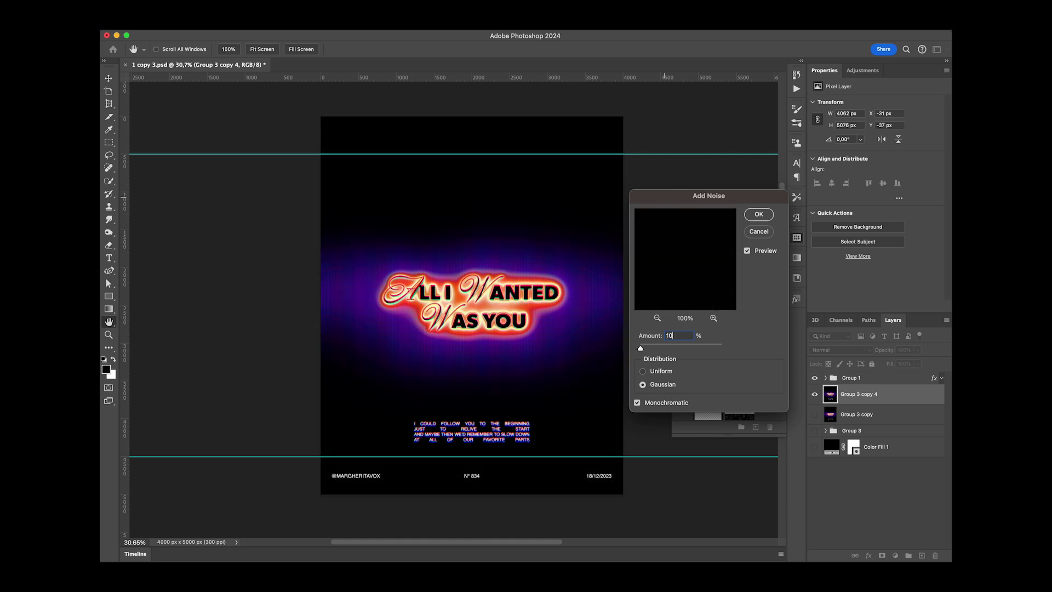
pyautogui.press('Return')
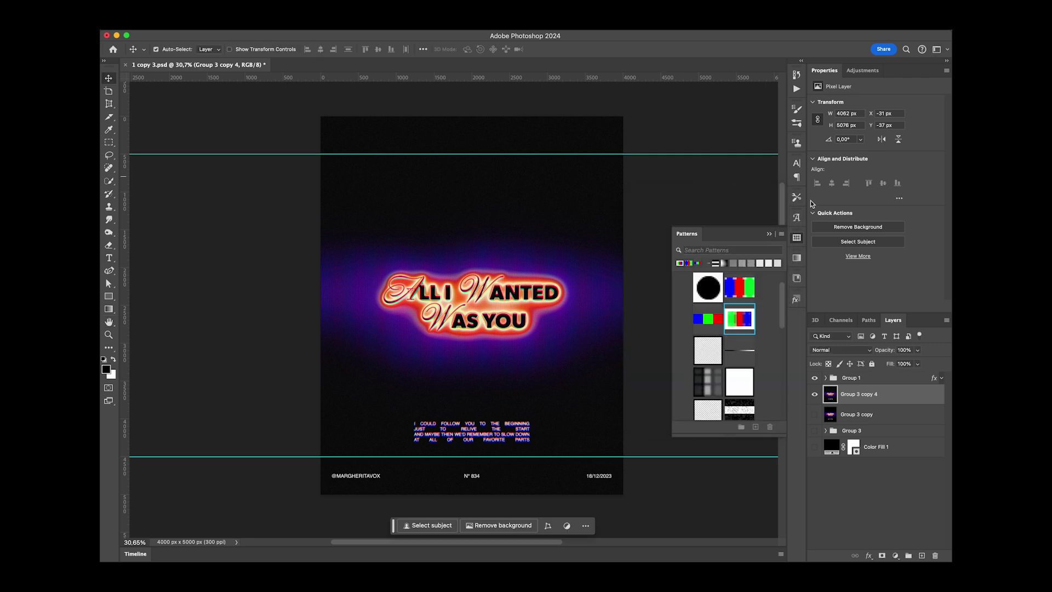
pyautogui.scroll(-2, 765, 347)
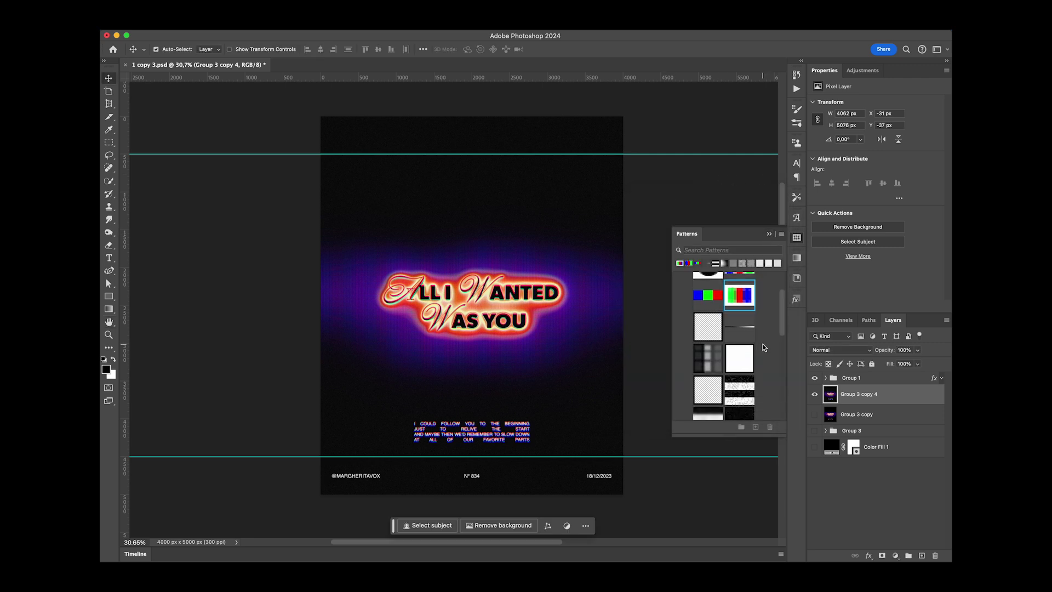
# - Dismiss the patterns collection and deselect the layers
pyautogui.click(770, 237)
pyautogui.click(718, 323)
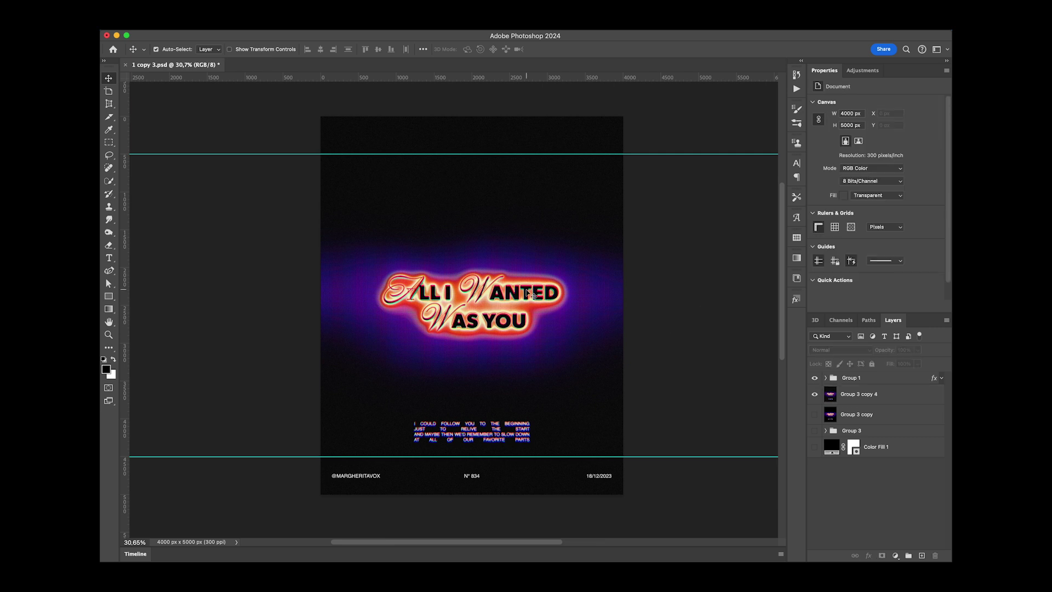
pyautogui.scroll(3, 530, 294)
pyautogui.scroll(5, 528, 293)
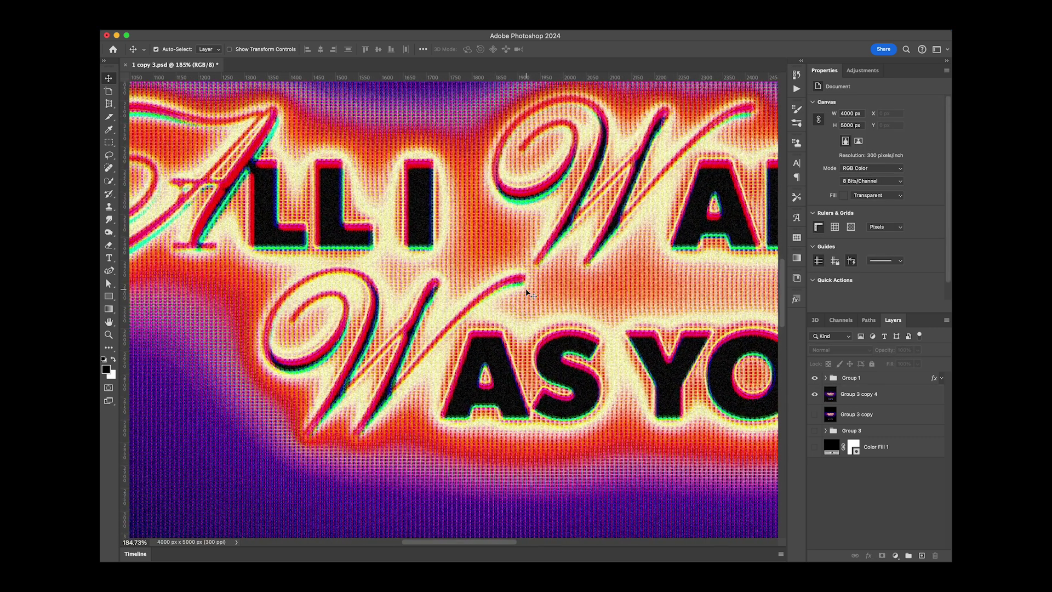
pyautogui.hscroll(-5, 461, 280)
pyautogui.scroll(2, 461, 280)
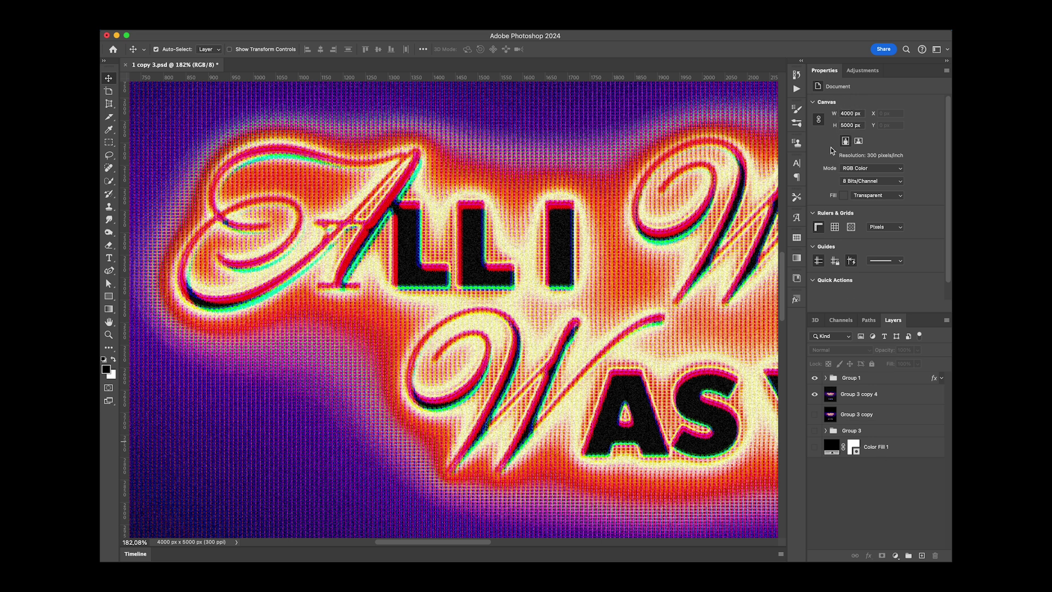
pyautogui.hscroll(-1, 509, 222)
pyautogui.scroll(1, 509, 222)
# - Zoom in close on the title letters and halo to inspect the noise, then back out
pyautogui.press('z')
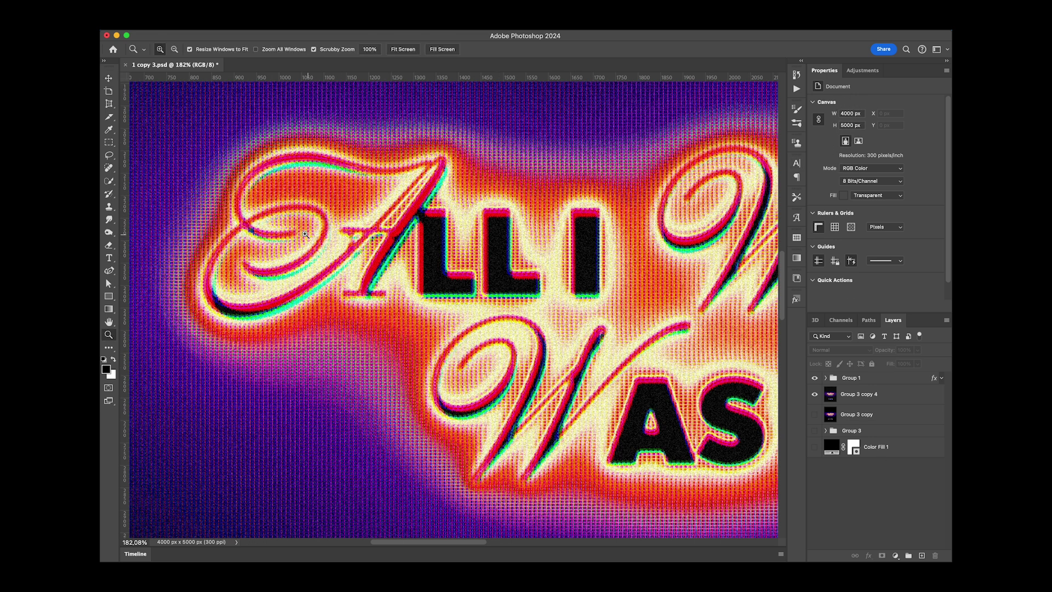
pyautogui.moveTo(281, 224); pyautogui.dragTo(310, 229)
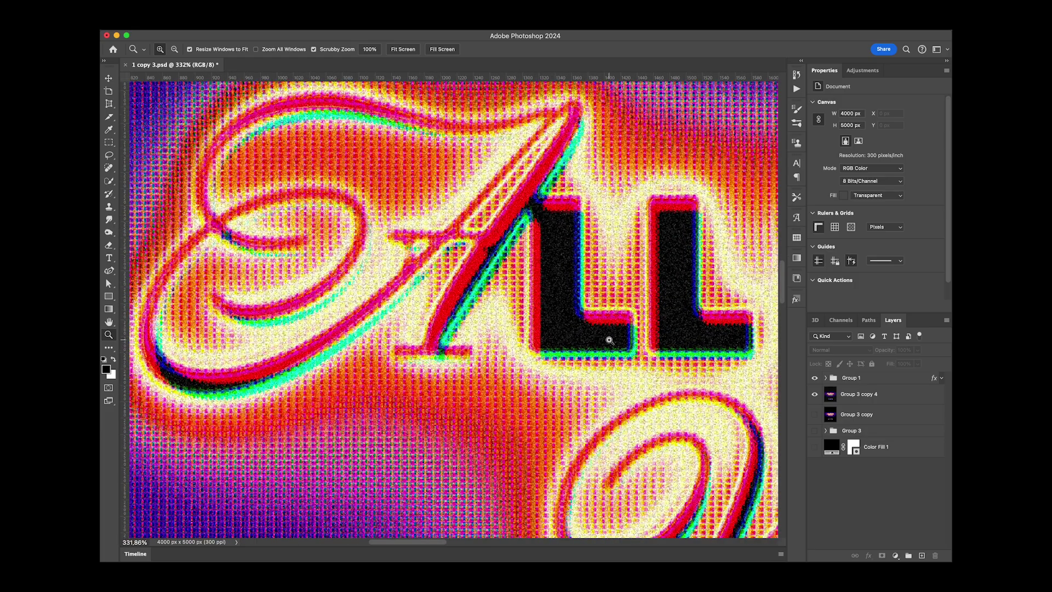
pyautogui.hscroll(5, 664, 342)
pyautogui.scroll(-4, 664, 342)
pyautogui.scroll(-2, 662, 344)
pyautogui.hscroll(1, 663, 344)
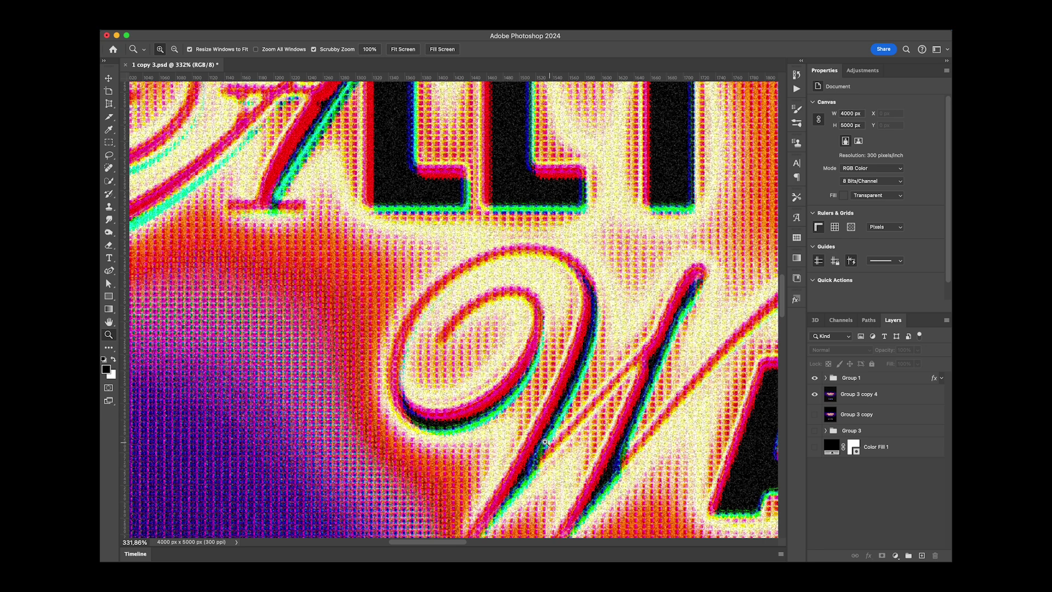
pyautogui.scroll(-4, 399, 426)
pyautogui.hscroll(-3, 398, 425)
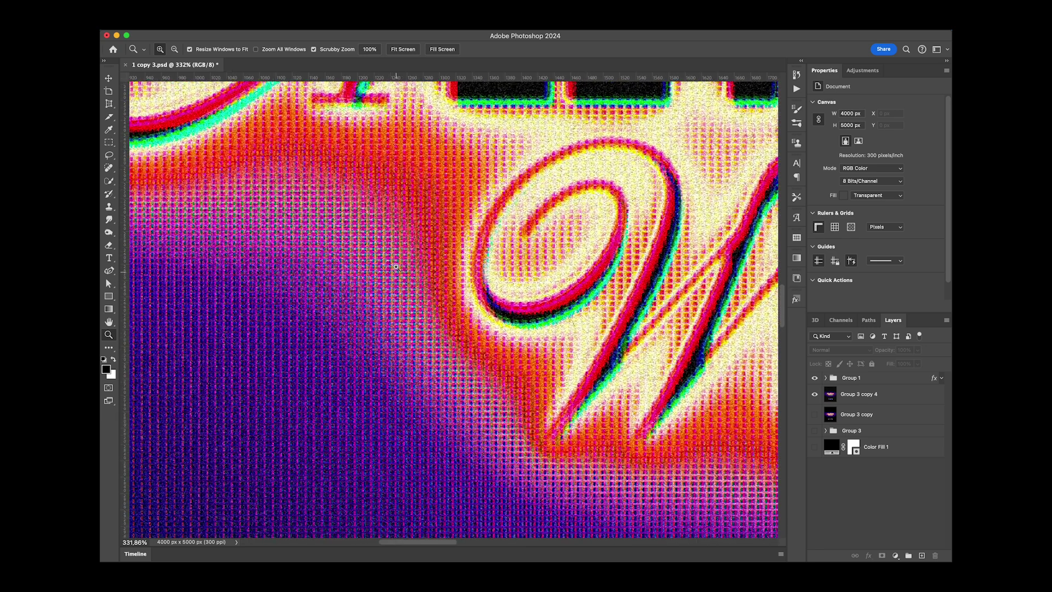
pyautogui.moveTo(387, 422); pyautogui.dragTo(446, 423)
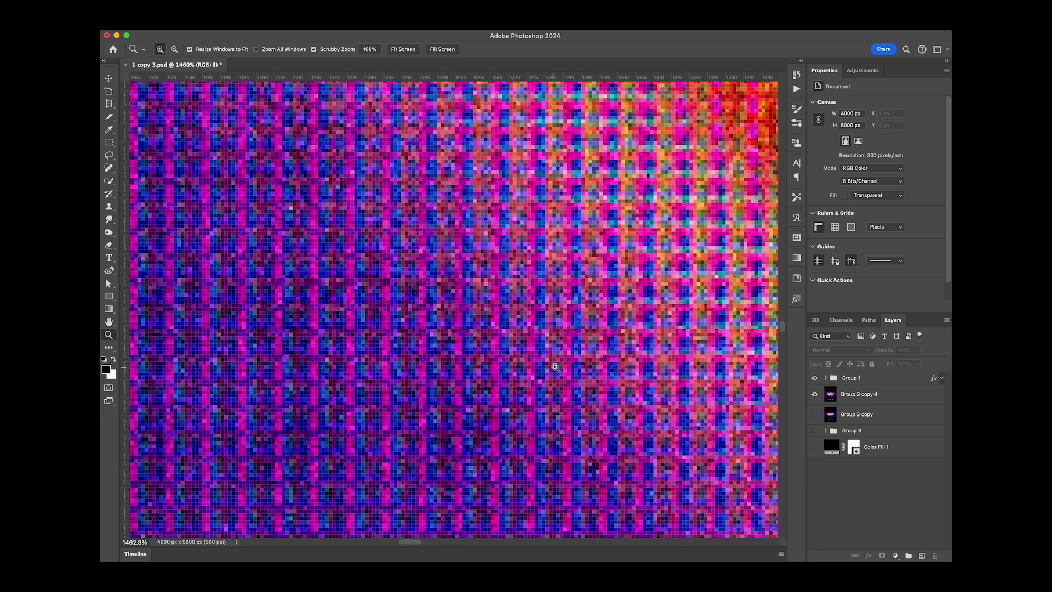
pyautogui.moveTo(556, 366); pyautogui.dragTo(430, 350)
pyautogui.moveTo(519, 357); pyautogui.dragTo(478, 344)
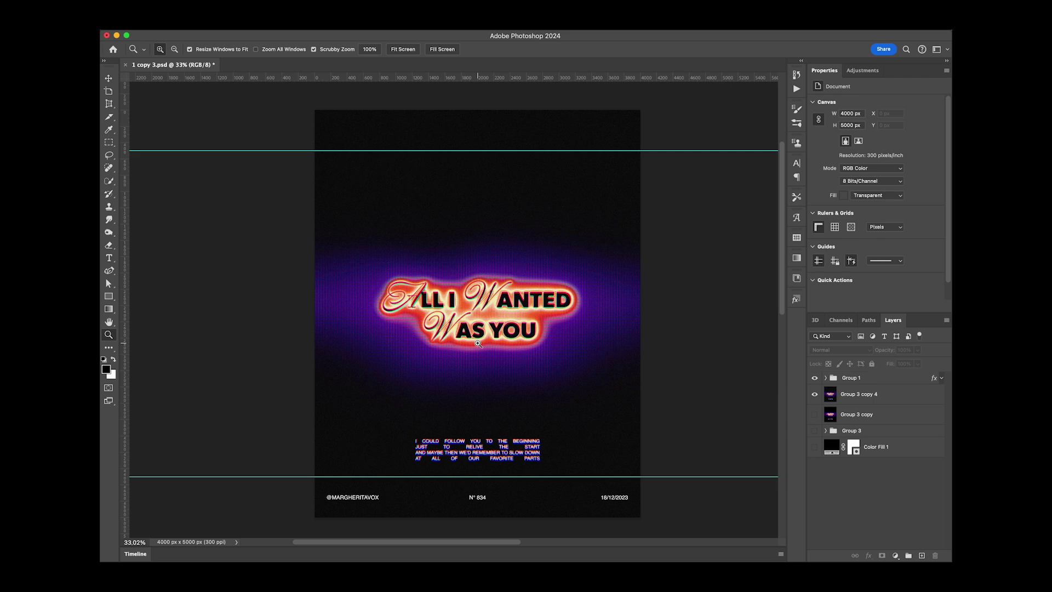
# - Zoom in on 'WAS YOU', then fit the whole poster in the window
pyautogui.moveTo(469, 325); pyautogui.dragTo(552, 384)
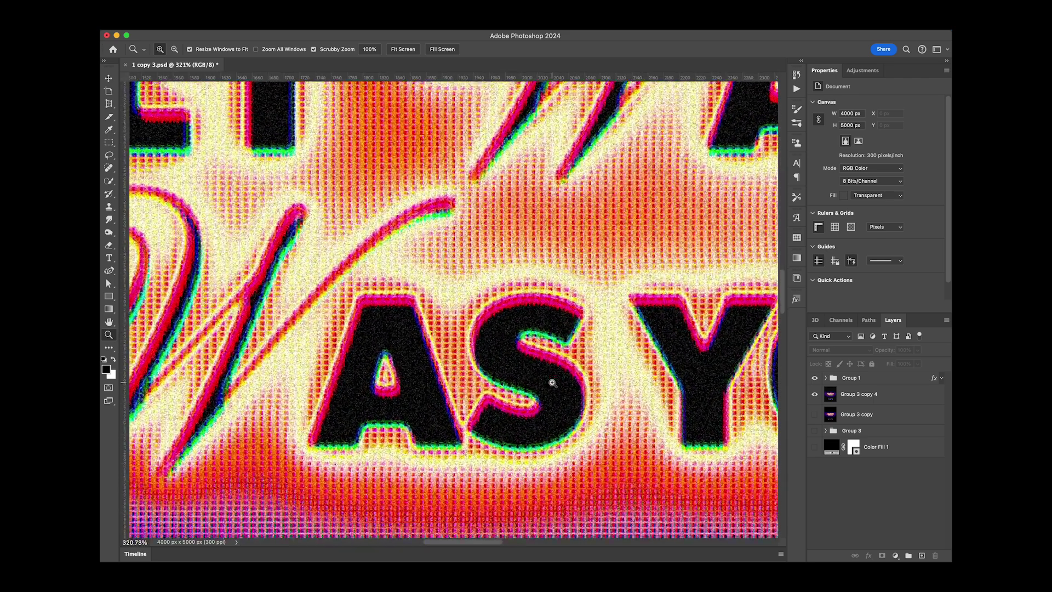
pyautogui.scroll(-2, 552, 383)
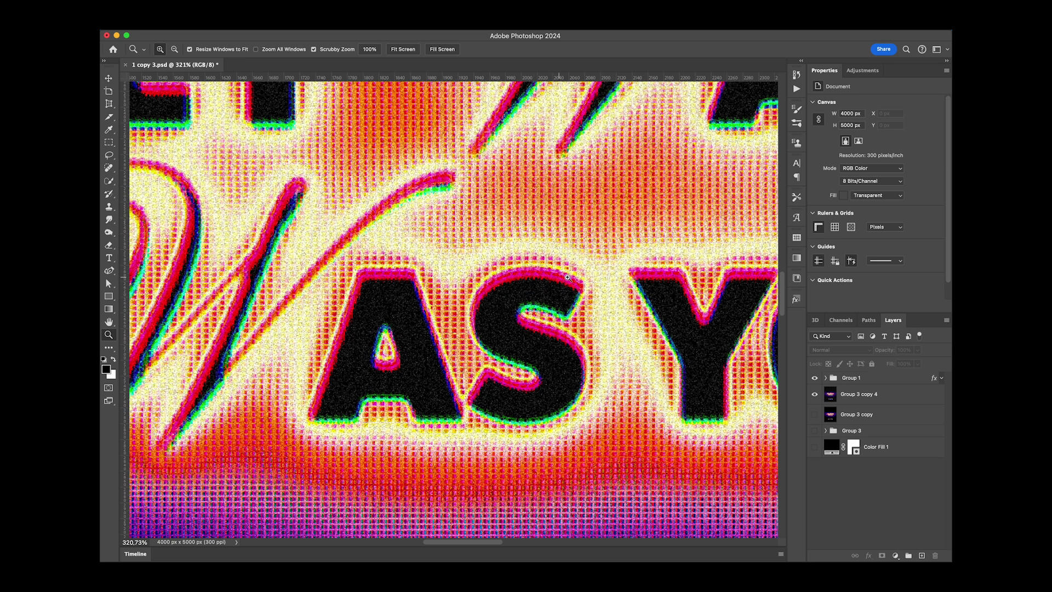
pyautogui.moveTo(595, 293); pyautogui.dragTo(553, 294)
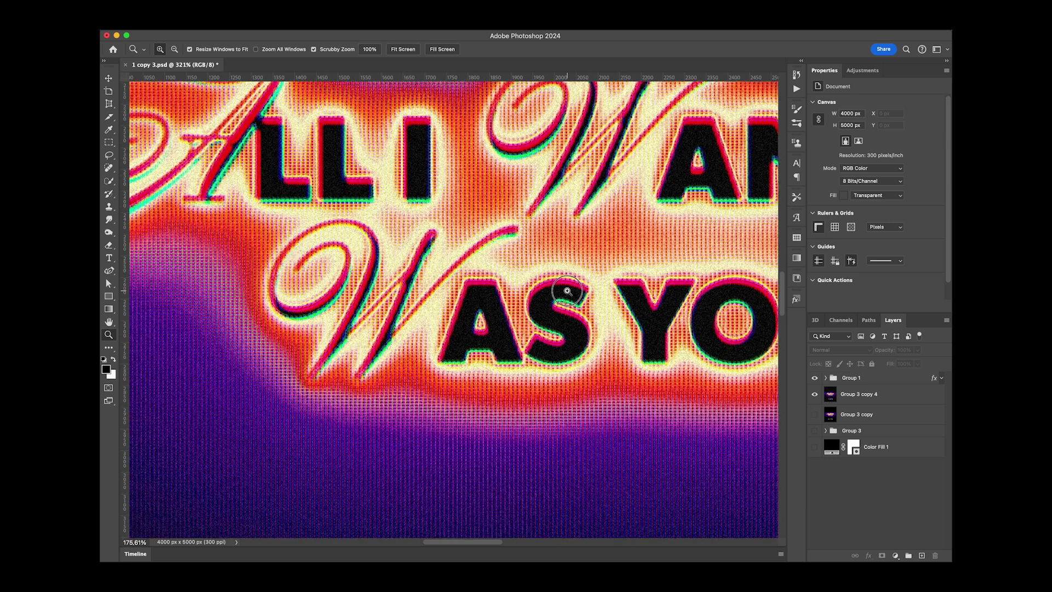
pyautogui.scroll(2, 594, 233)
pyautogui.scroll(1, 594, 232)
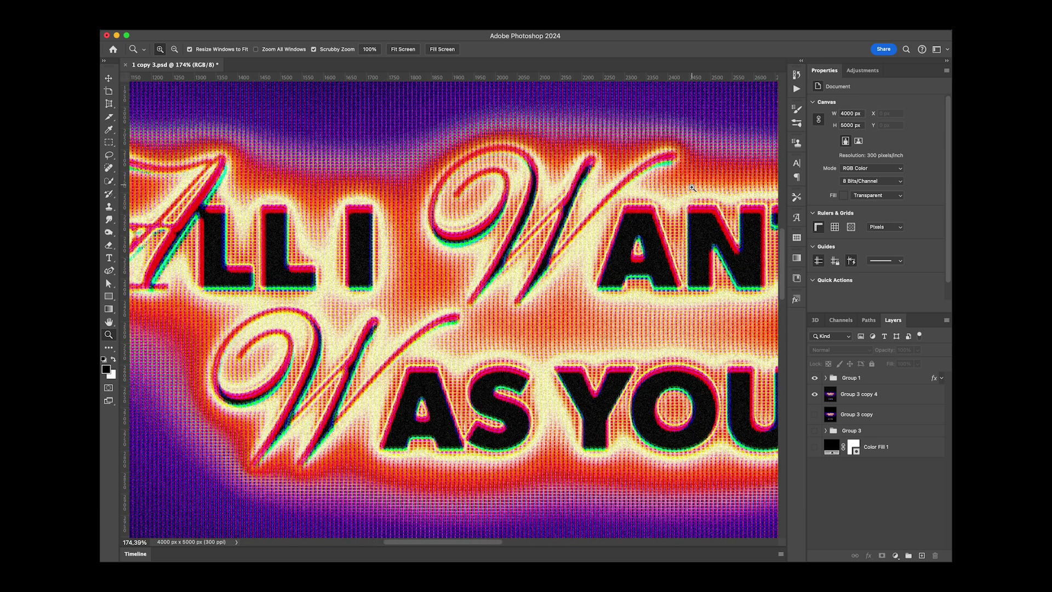
pyautogui.press('super+0')
pyautogui.press('v')
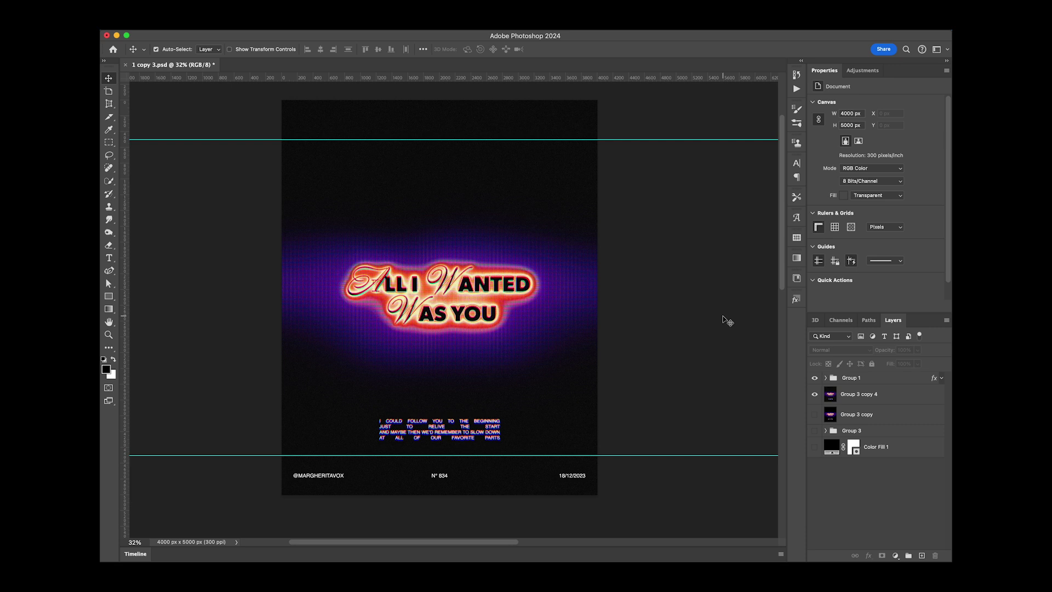
pyautogui.scroll(1, 727, 320)
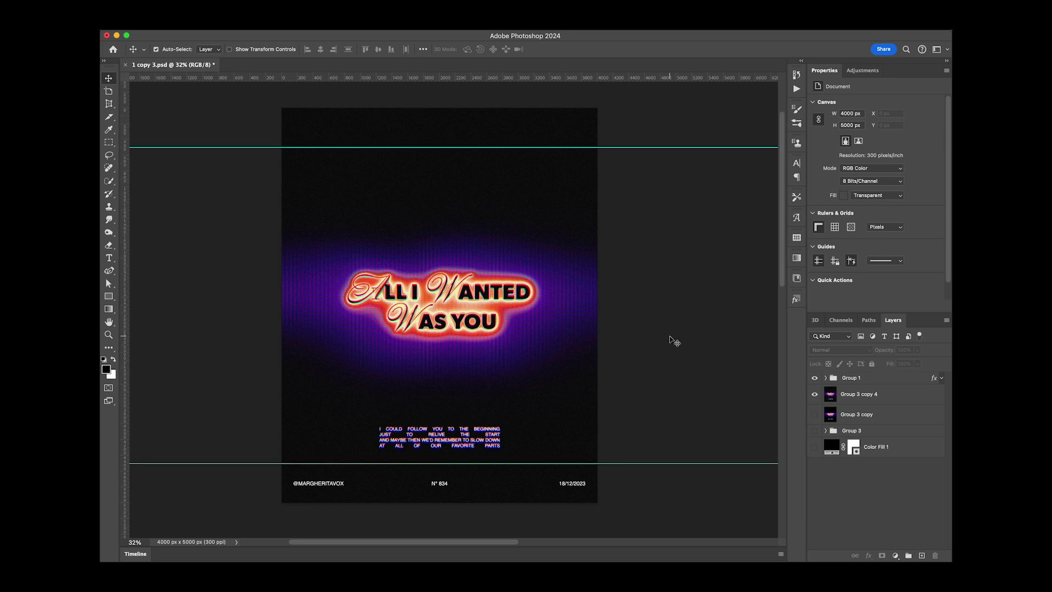